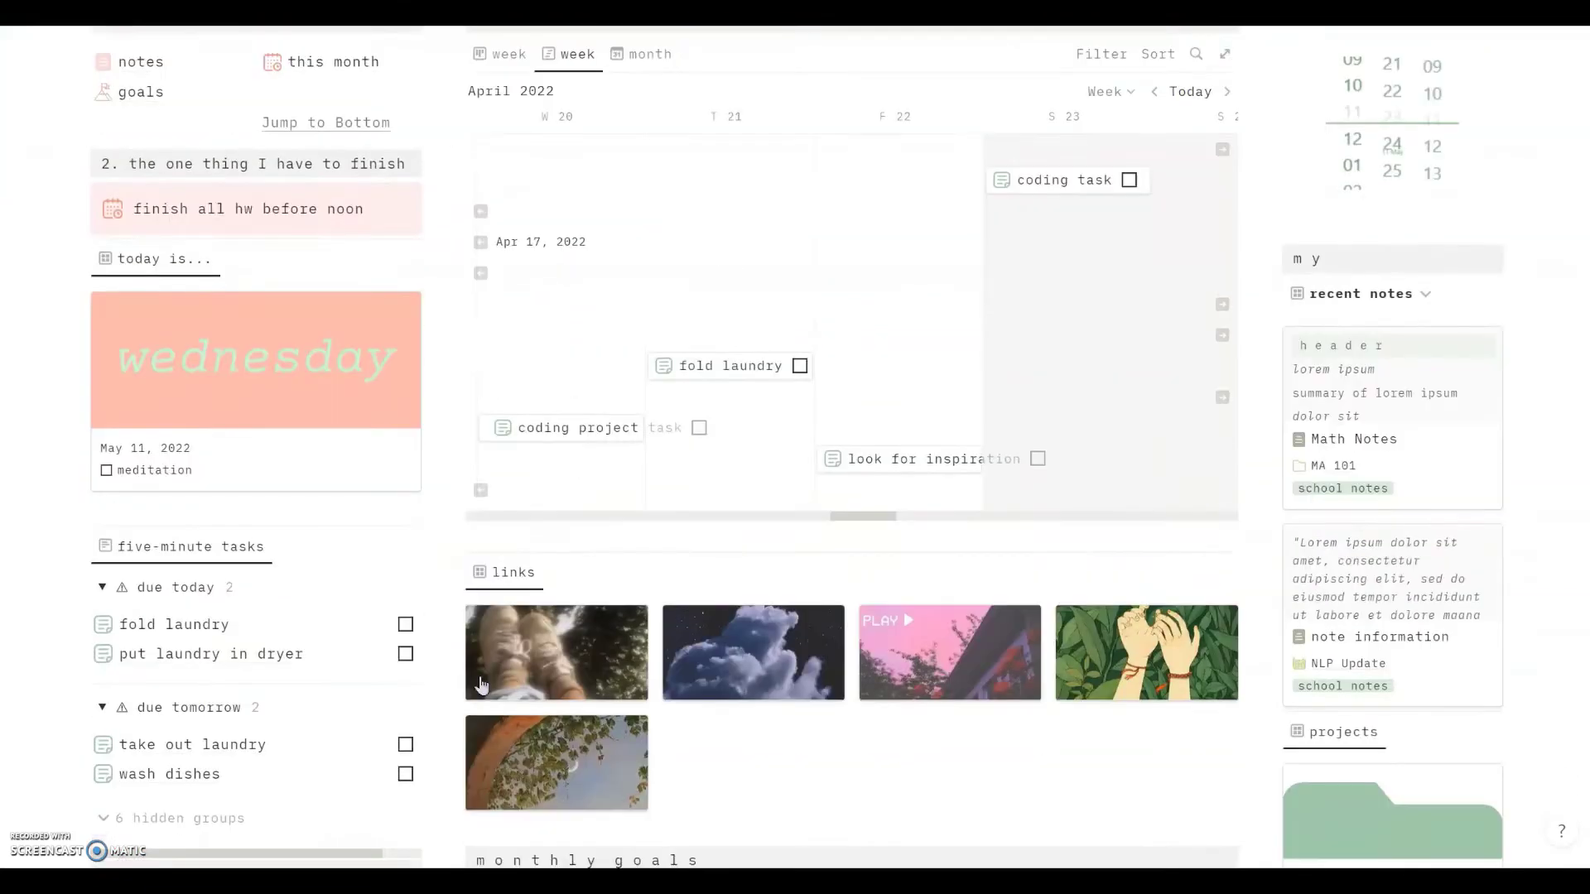
scroll(480, 683, "down", 10)
Try the dashboard's existing links to jump down to the bottom section and back to the top.
scroll(480, 684, "up", 8)
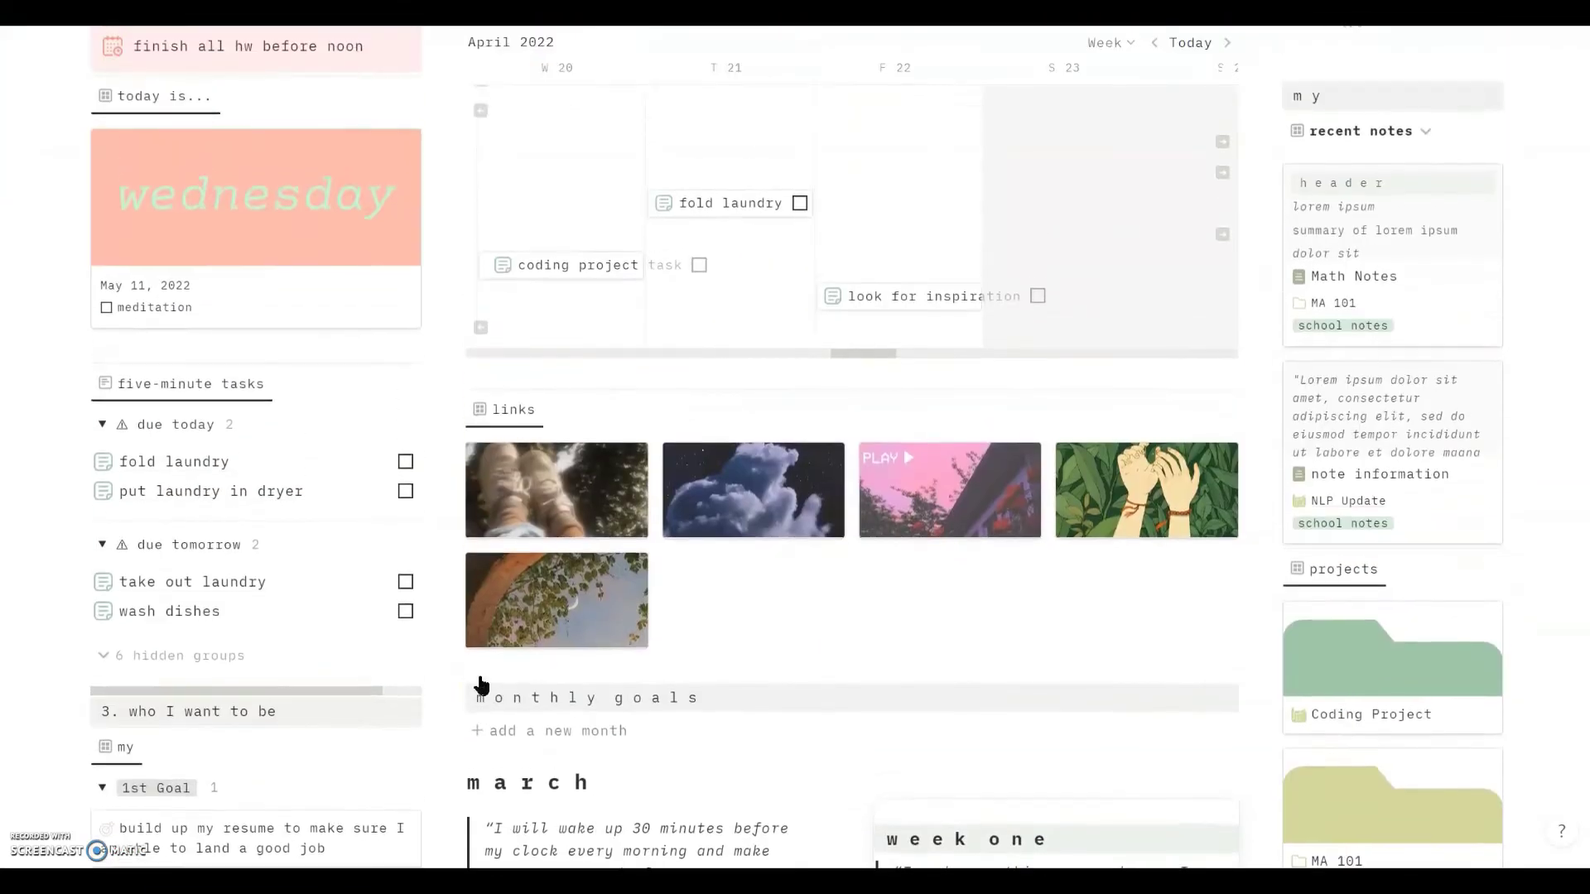
scroll(480, 682, "up", 5)
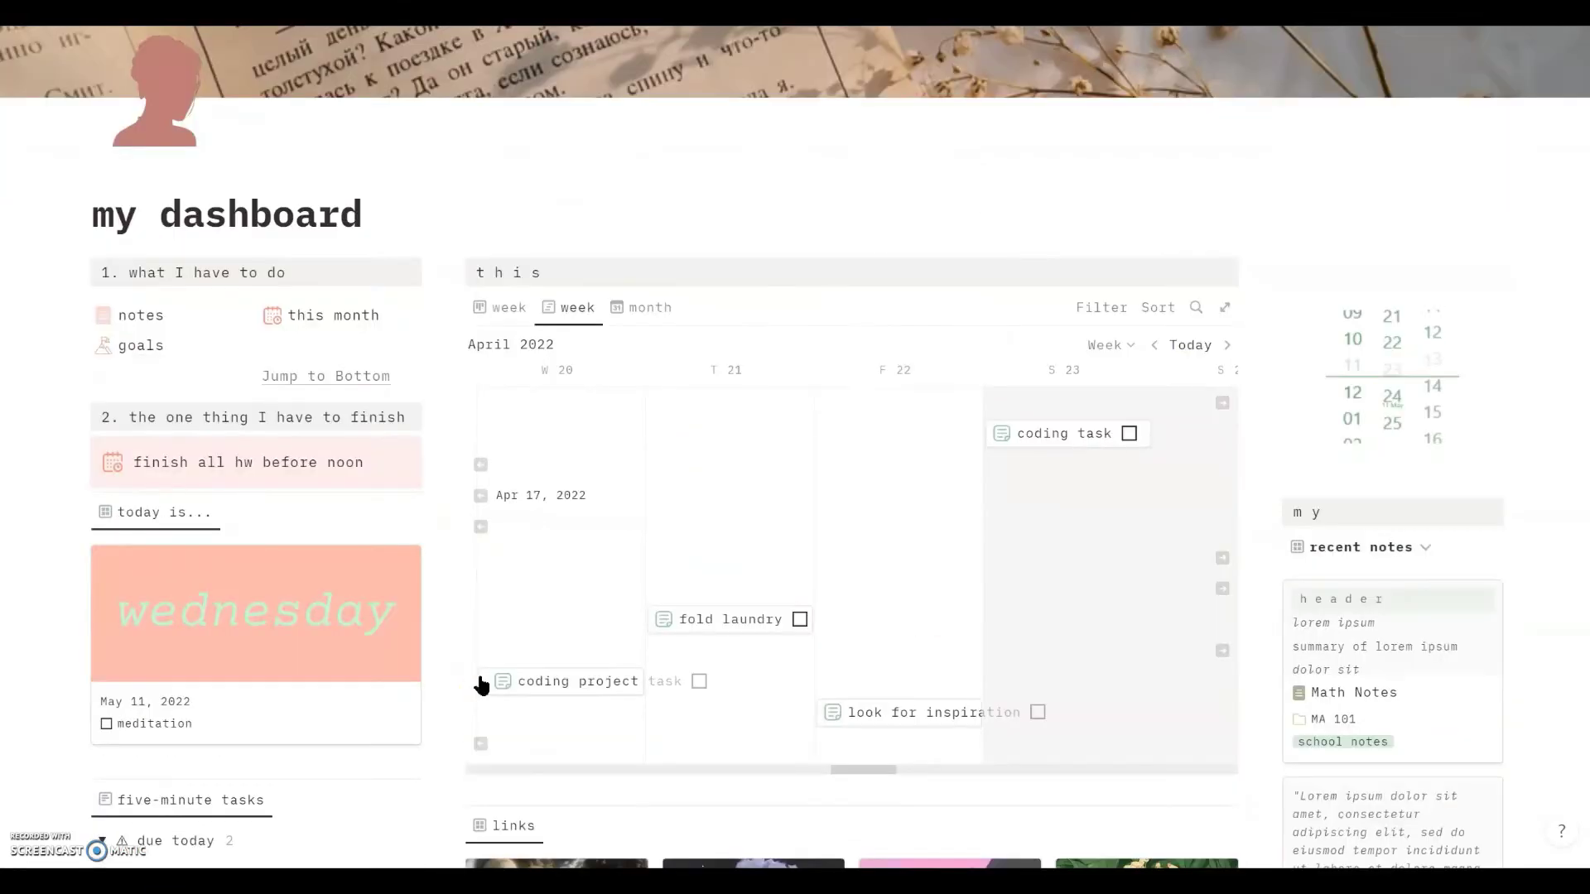
left_click(323, 388)
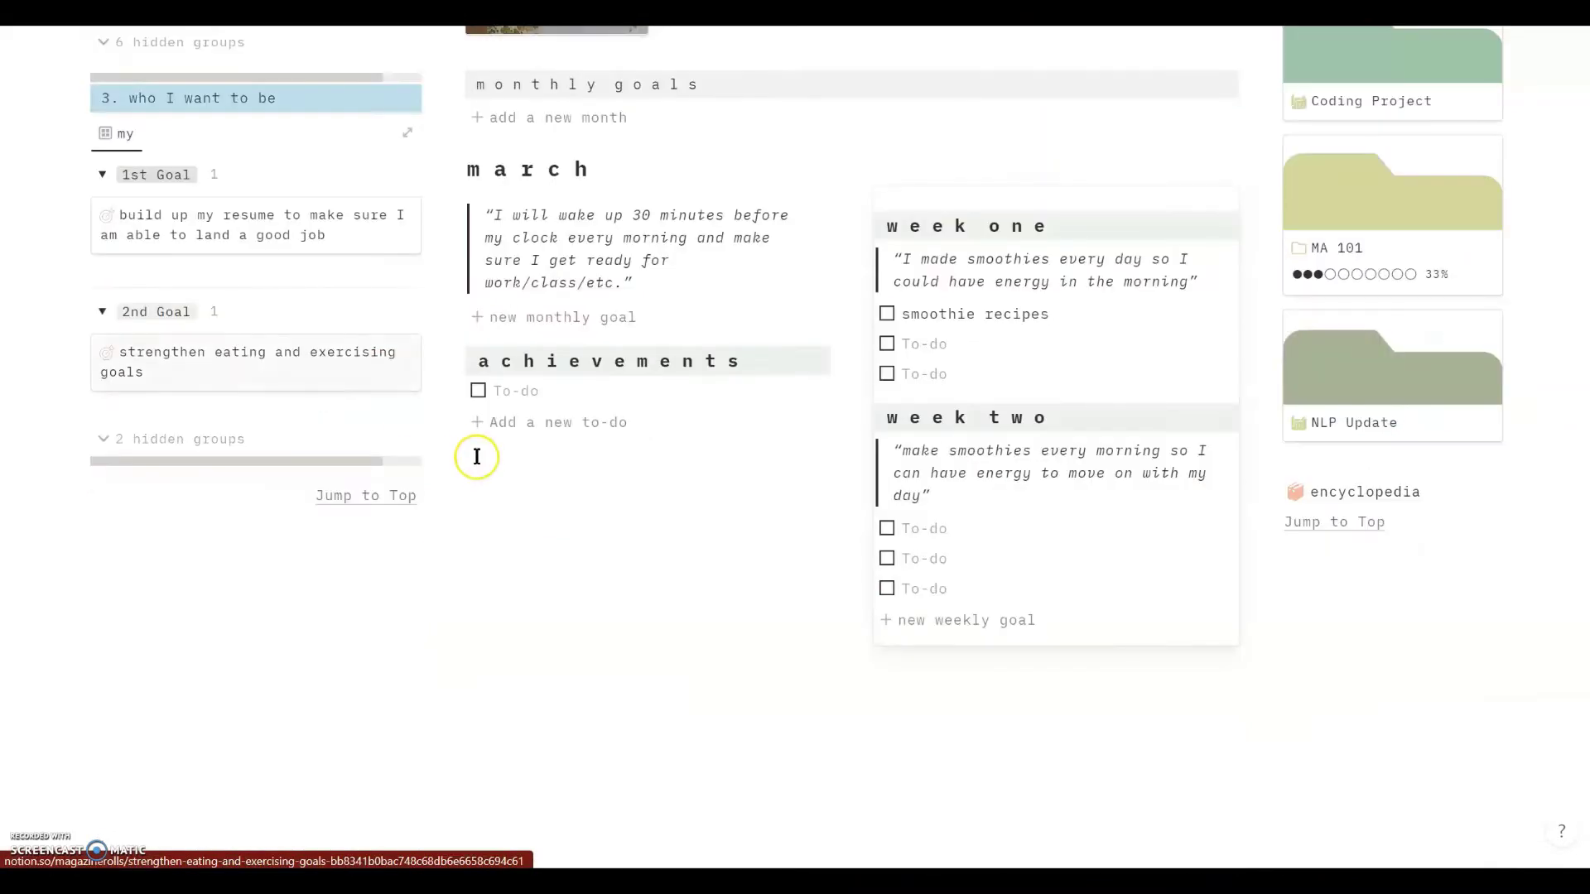
scroll(477, 456, "down", 3)
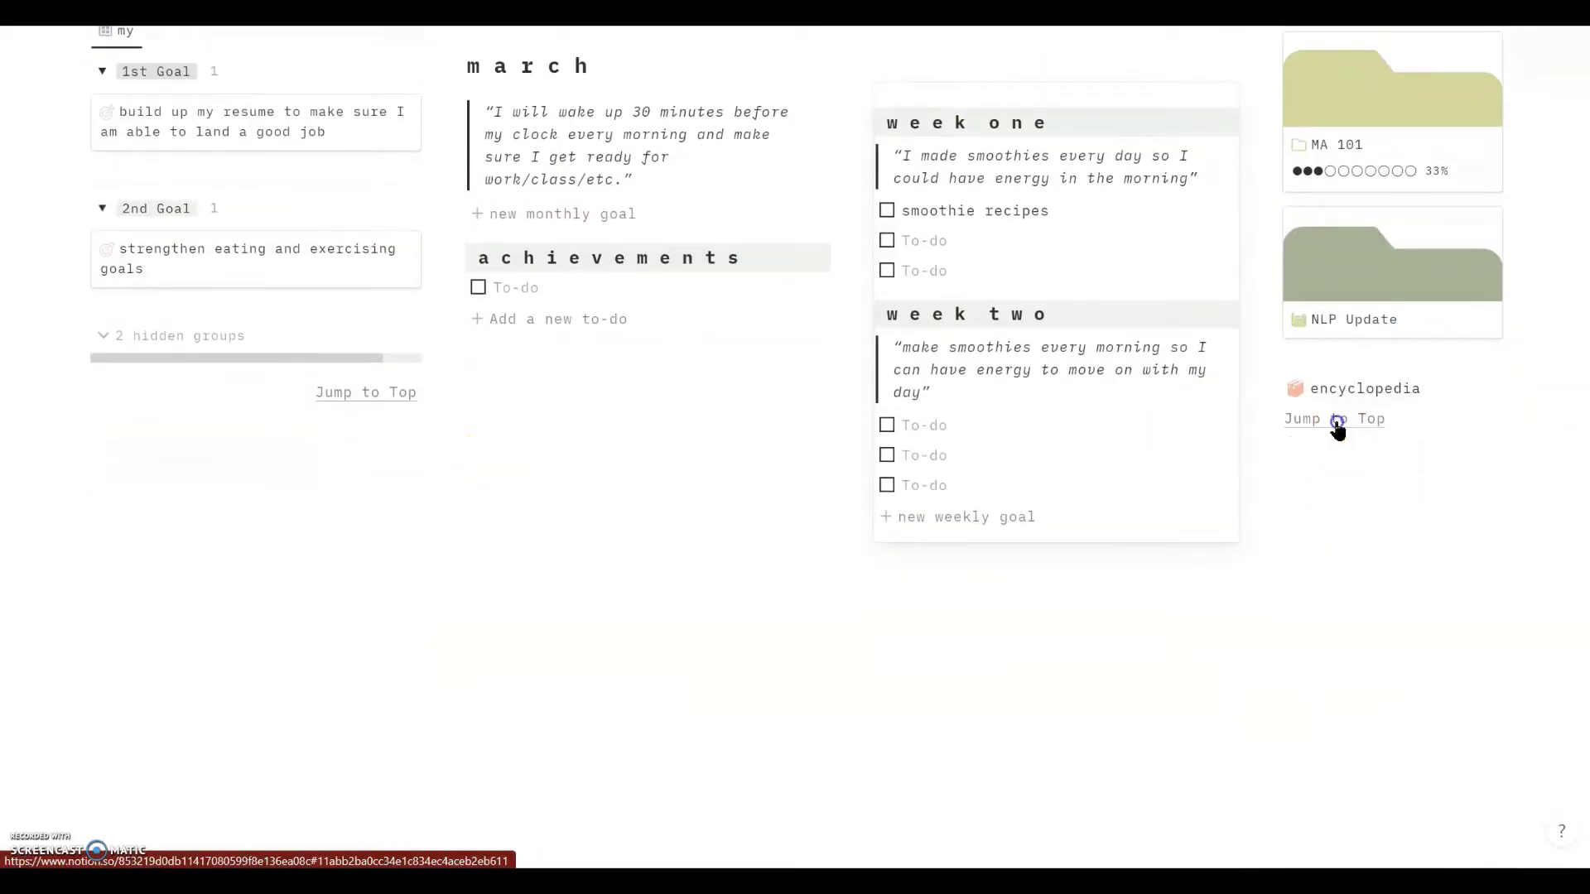
left_click(1335, 419)
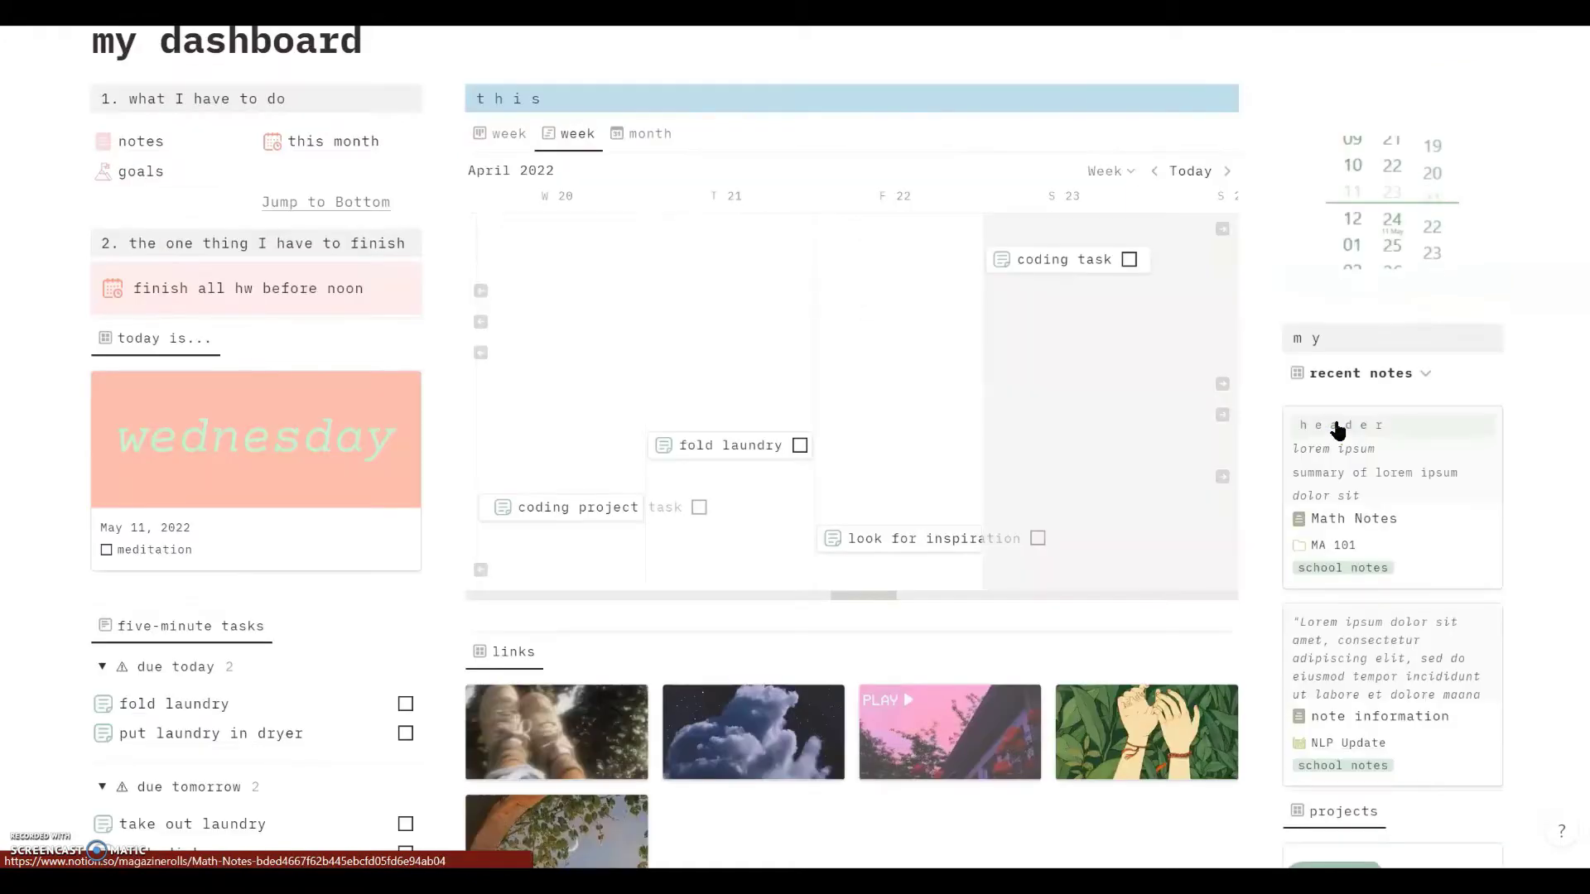
scroll(1134, 303, "up", 2)
scroll(1135, 302, "up", 2)
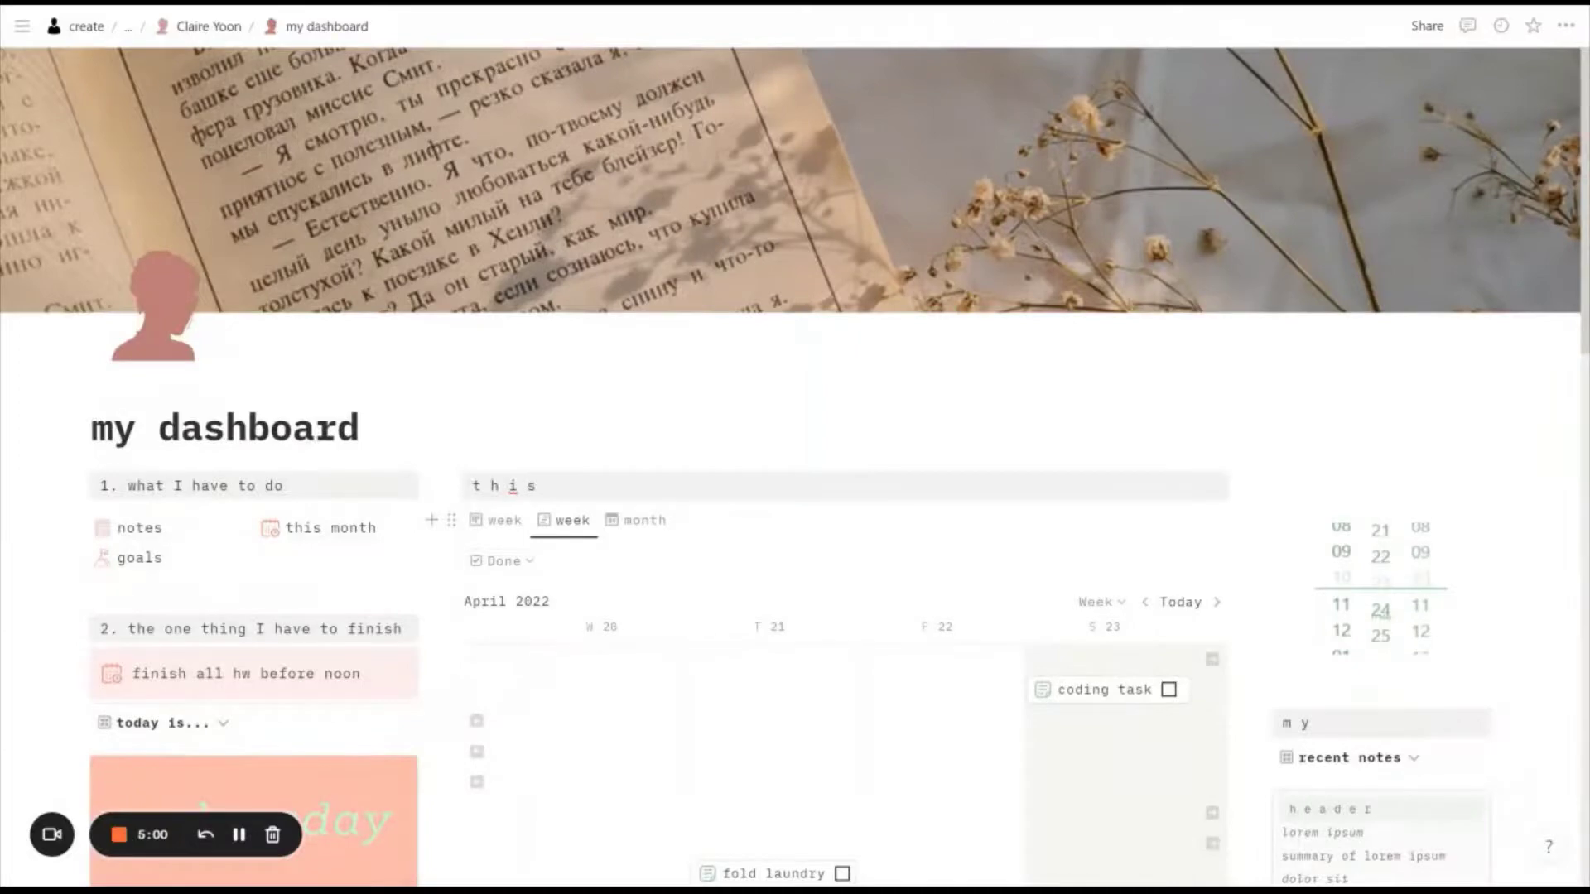
Add a 'Jump to Top' line at the page bottom, below the goals.
scroll(795, 464, "down", 3)
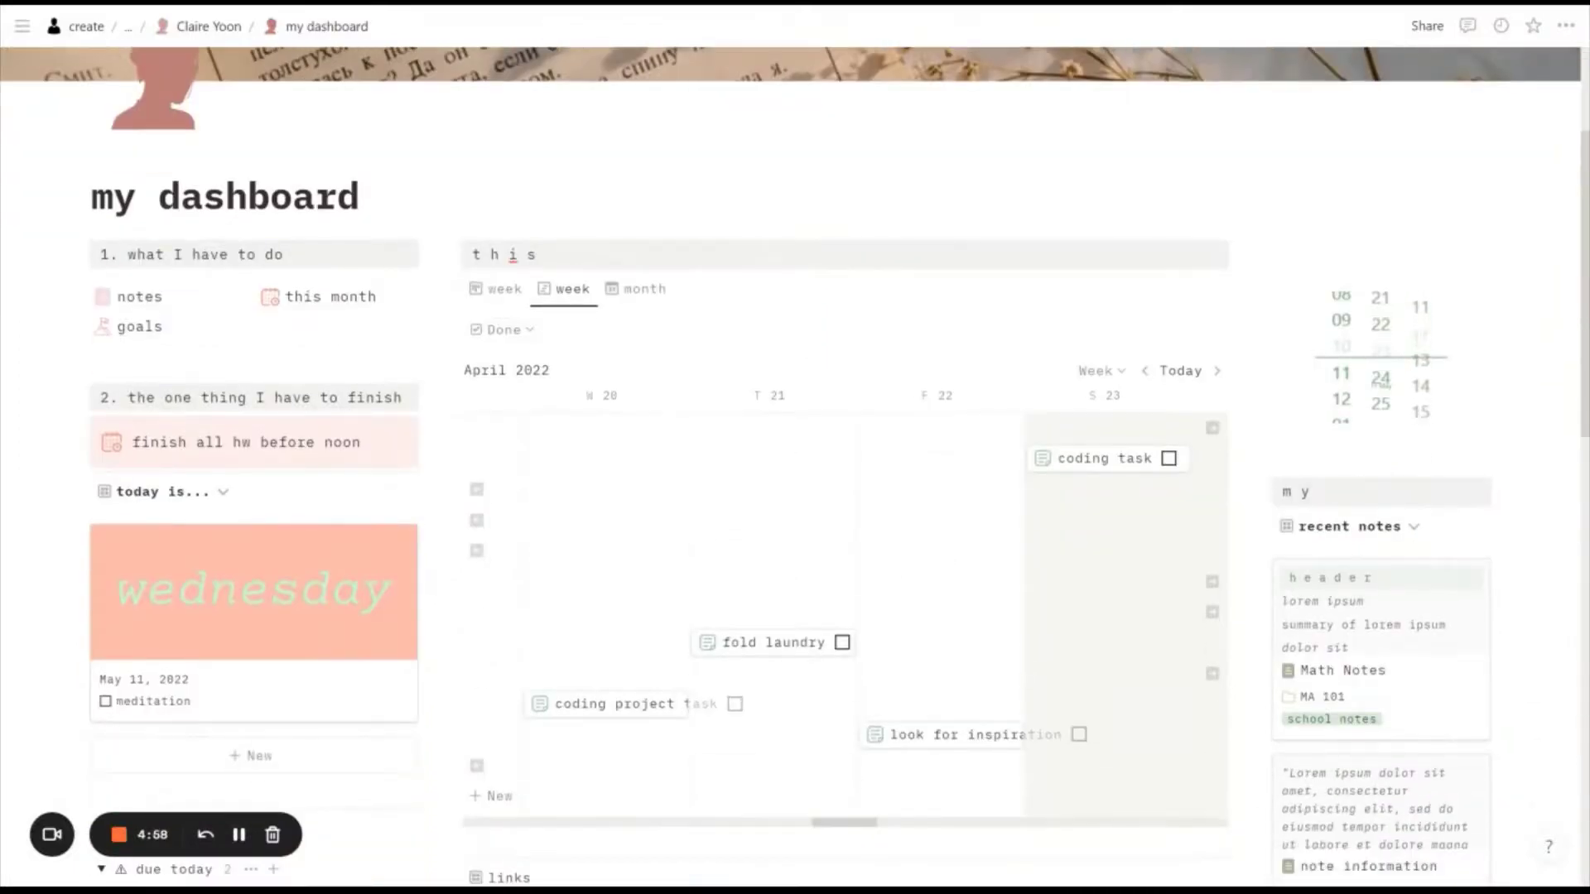
scroll(795, 464, "down", 15)
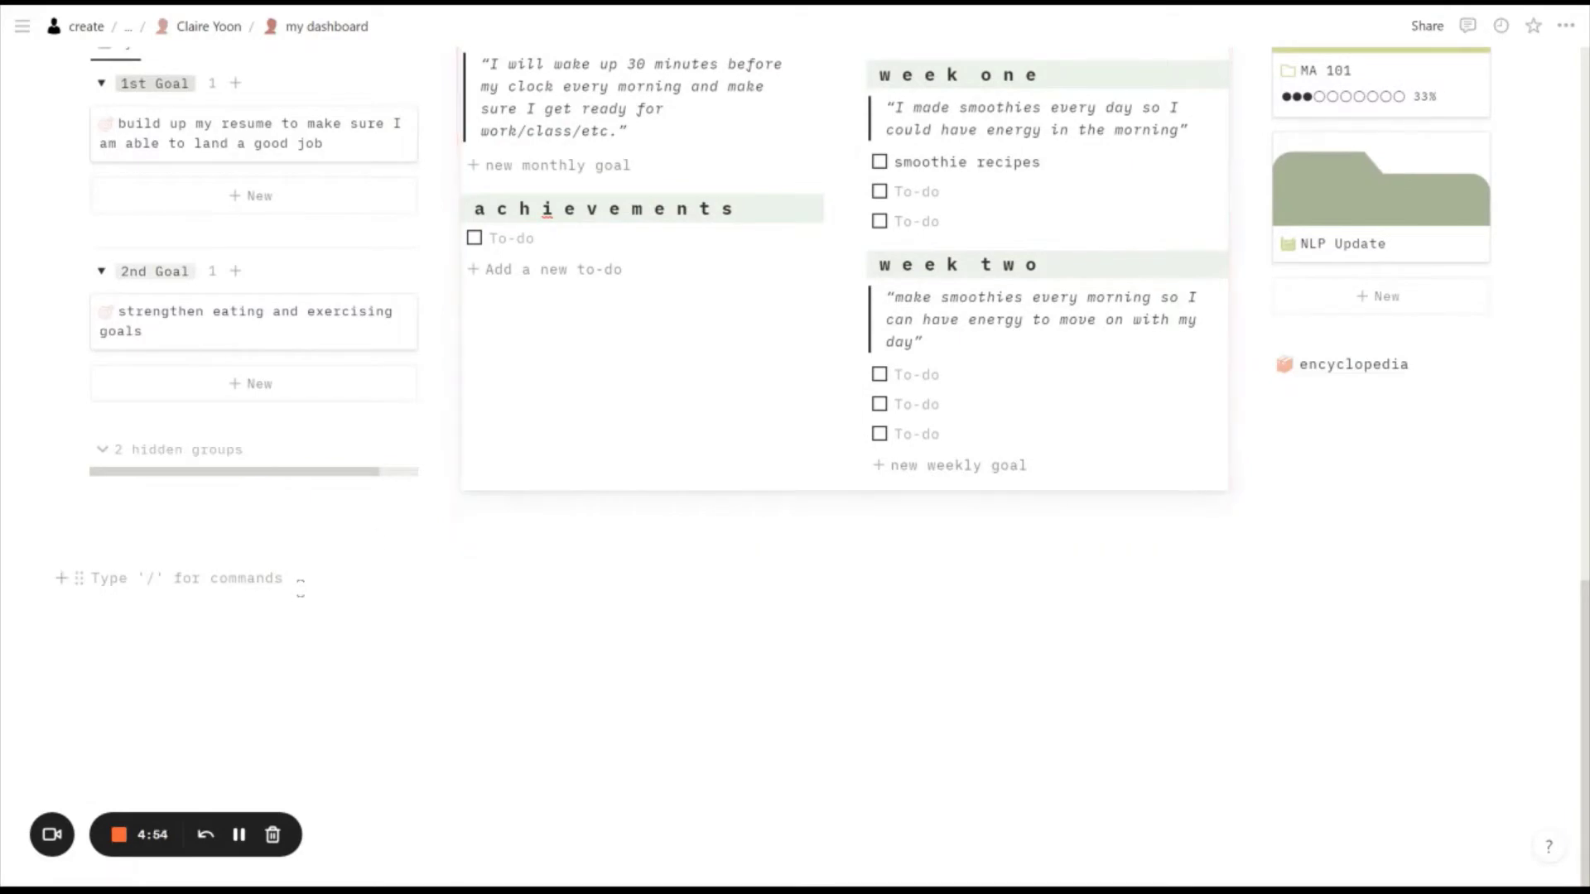
scroll(262, 571, "up", 8)
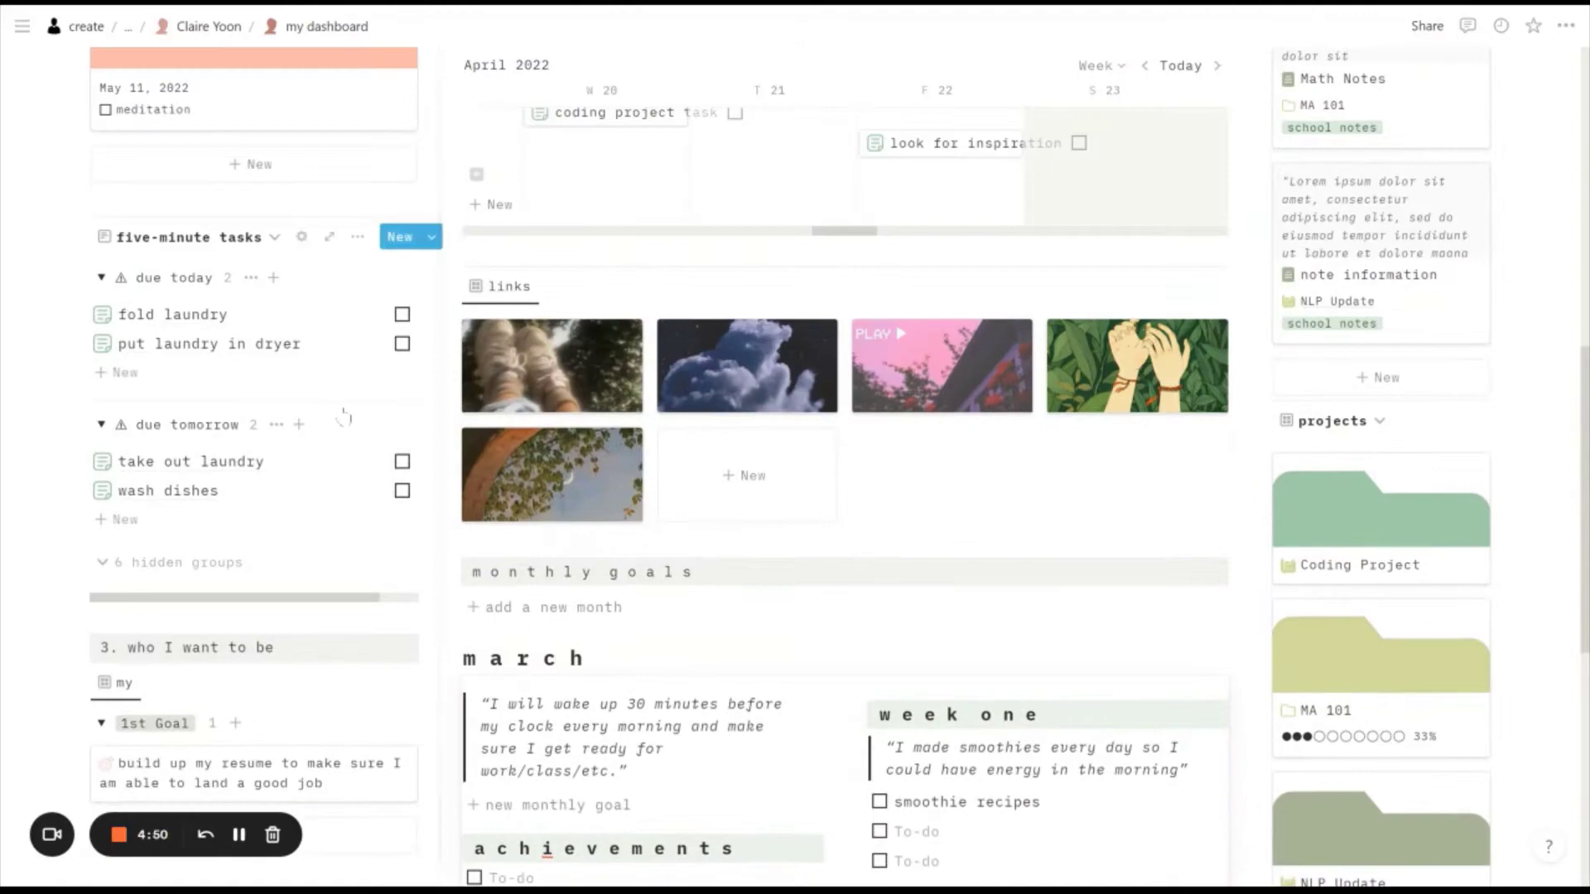
scroll(342, 406, "up", 10)
scroll(342, 406, "down", 7)
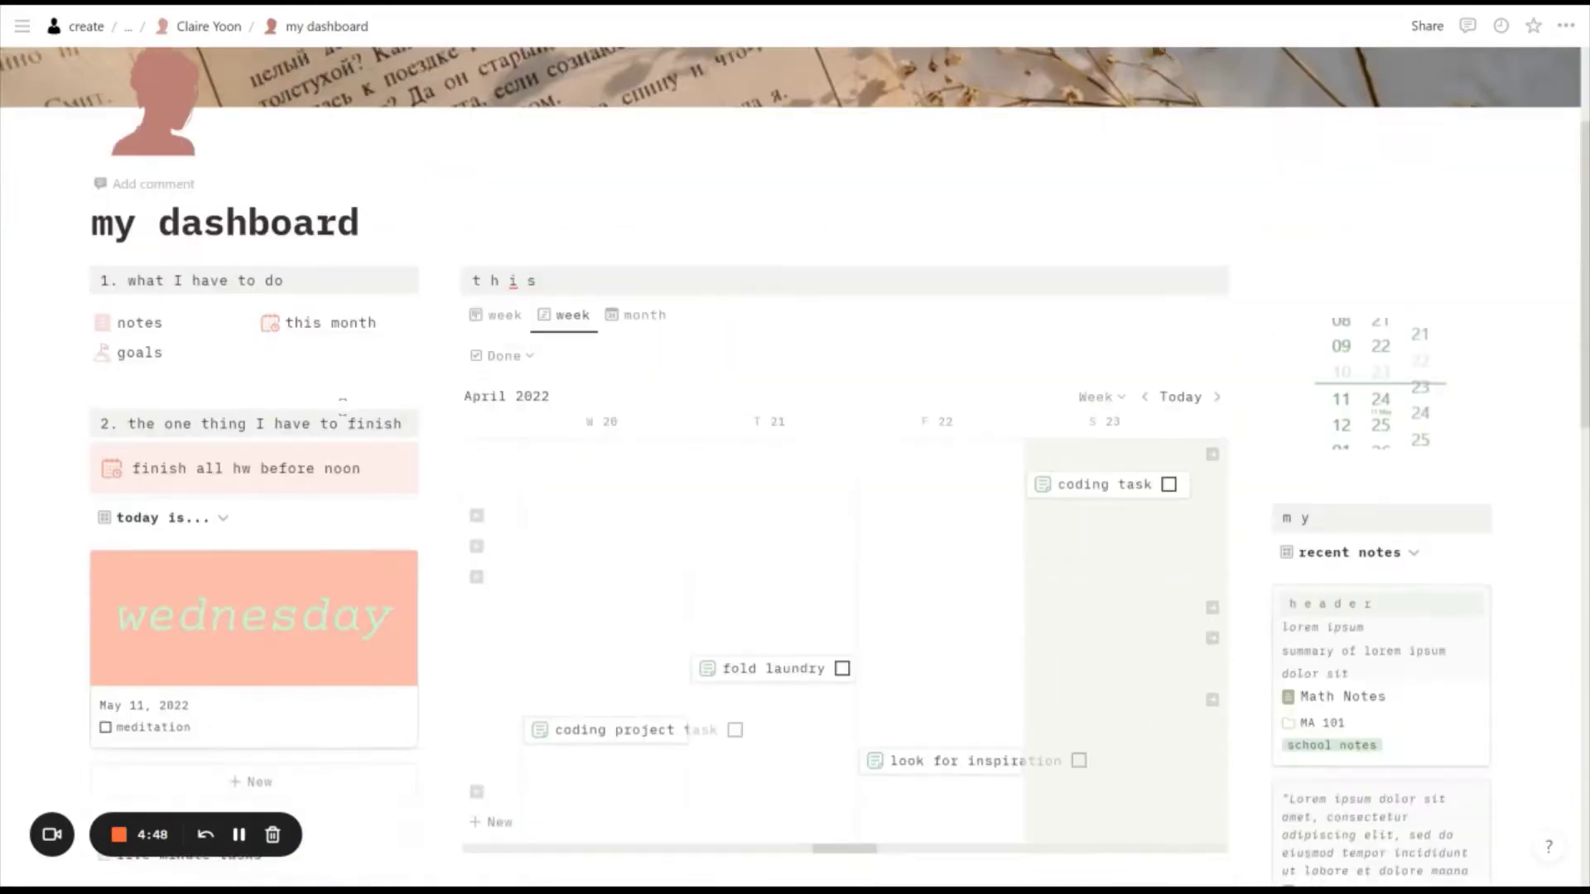
scroll(795, 464, "down", 10)
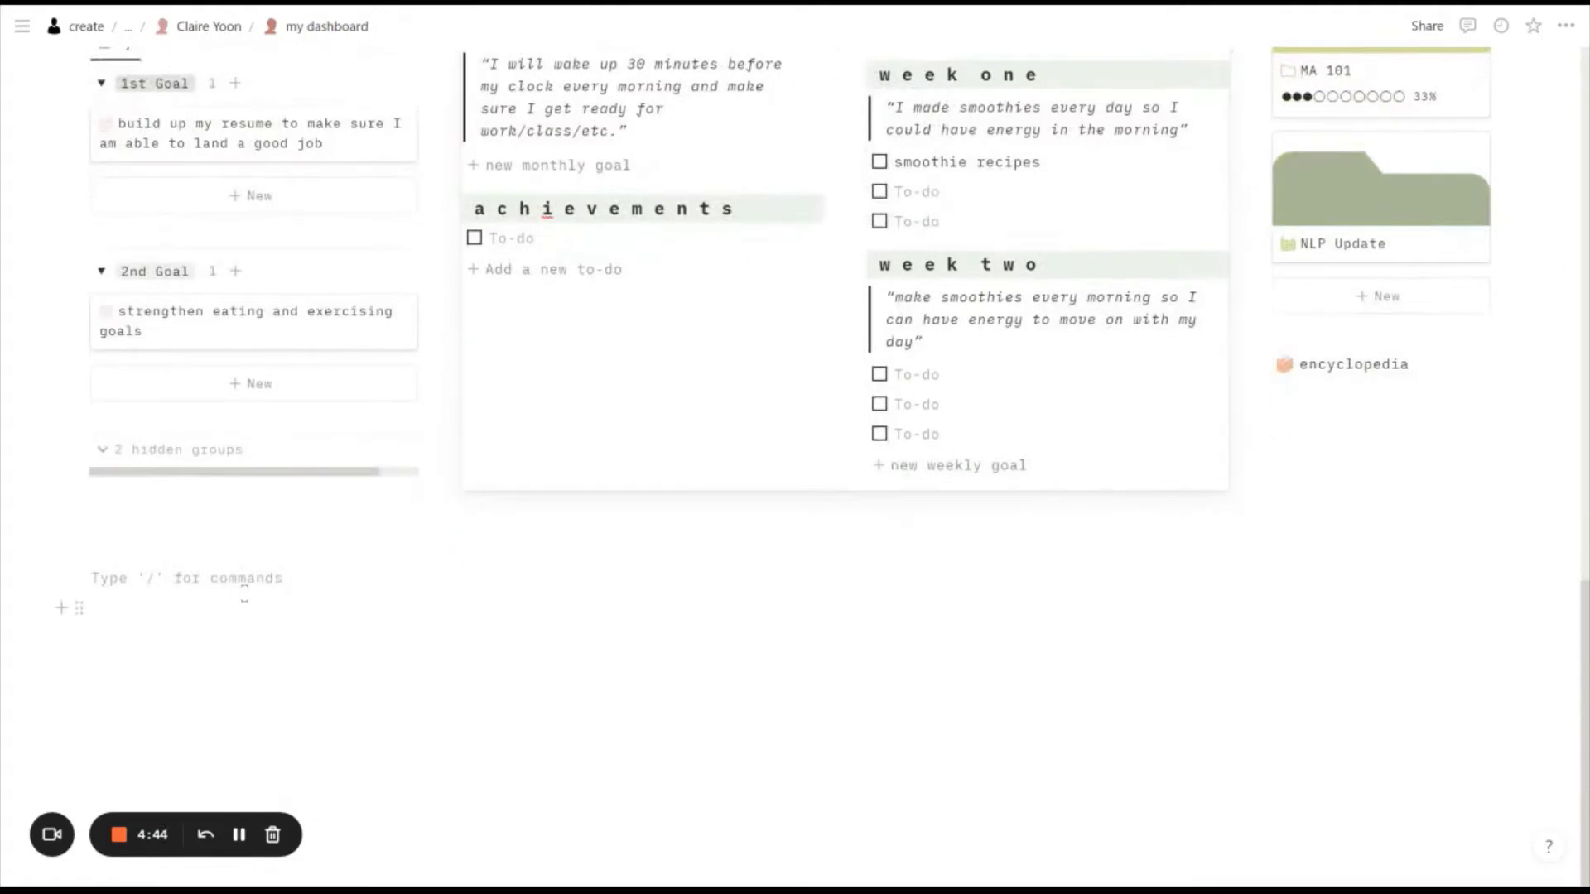
left_click(242, 589)
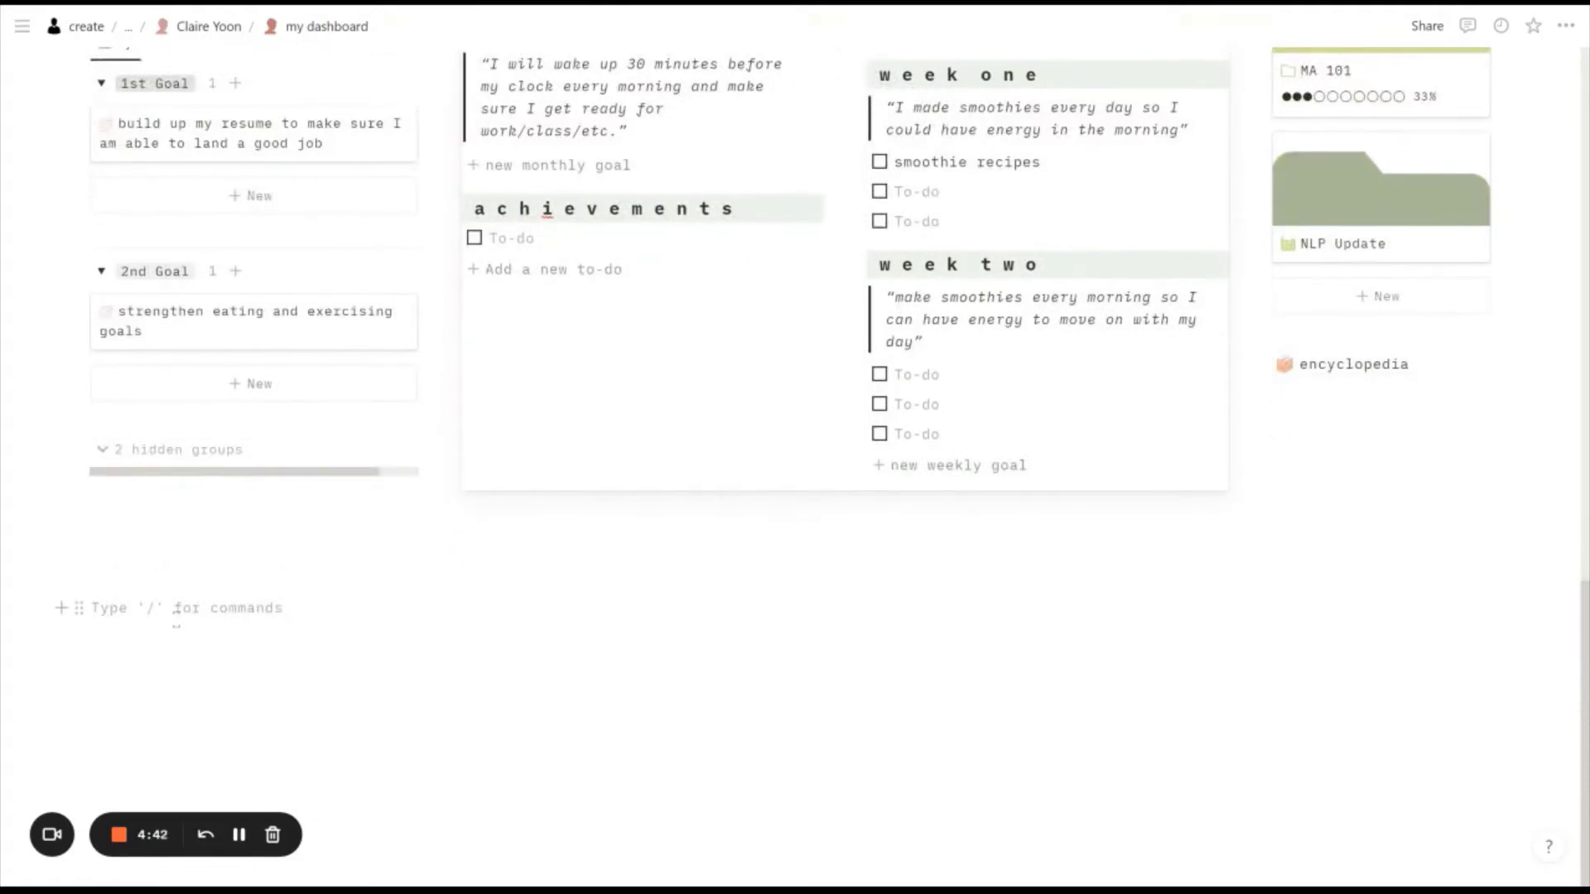
type("Jump to Top")
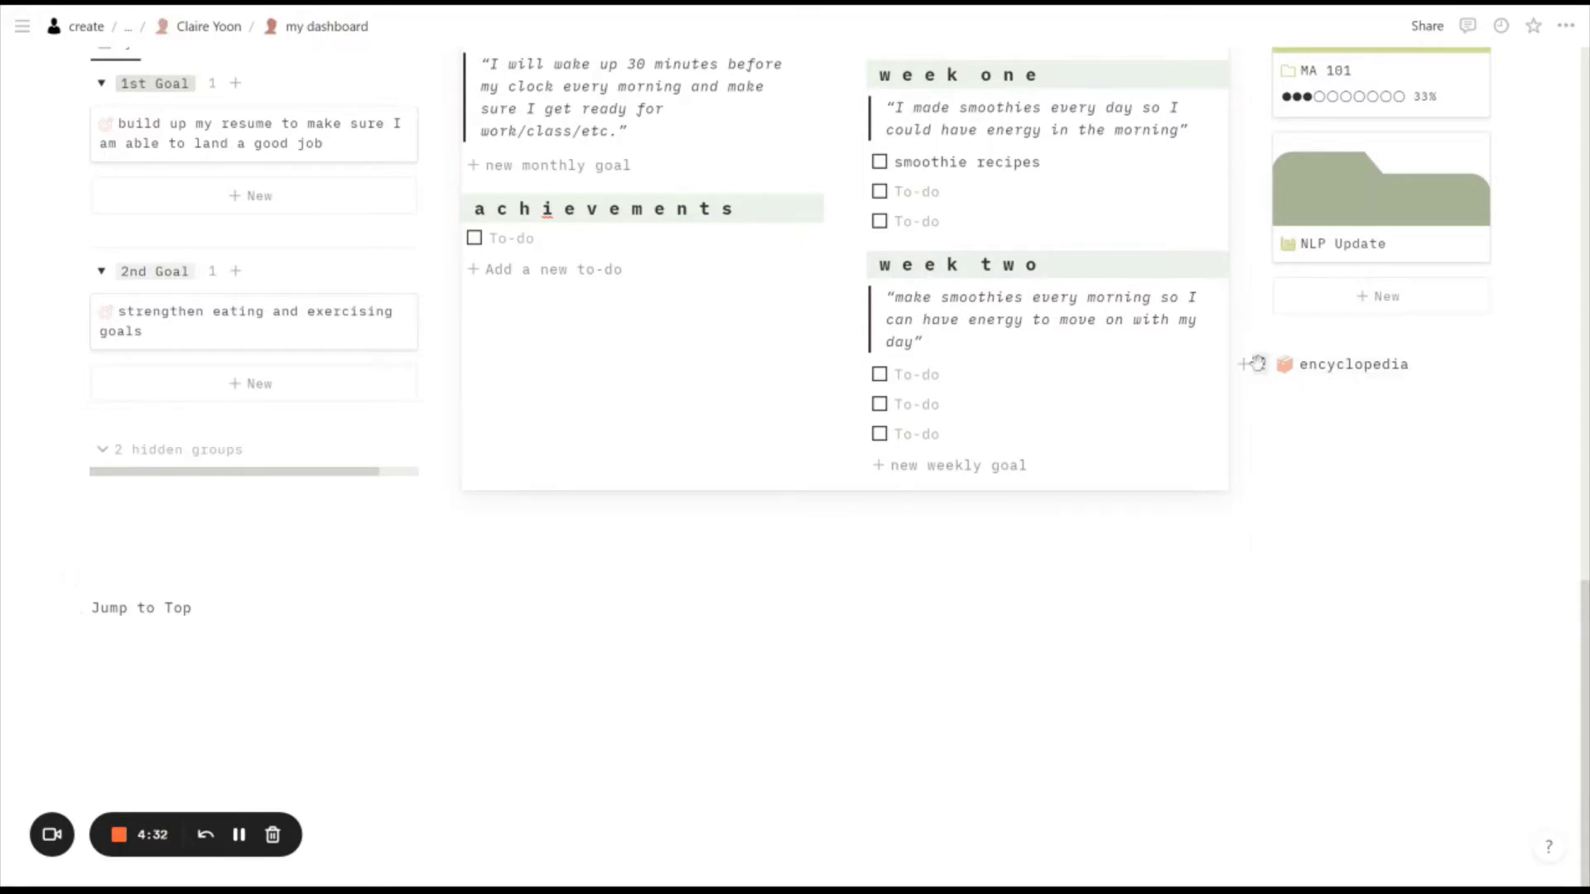
left_click(1260, 364)
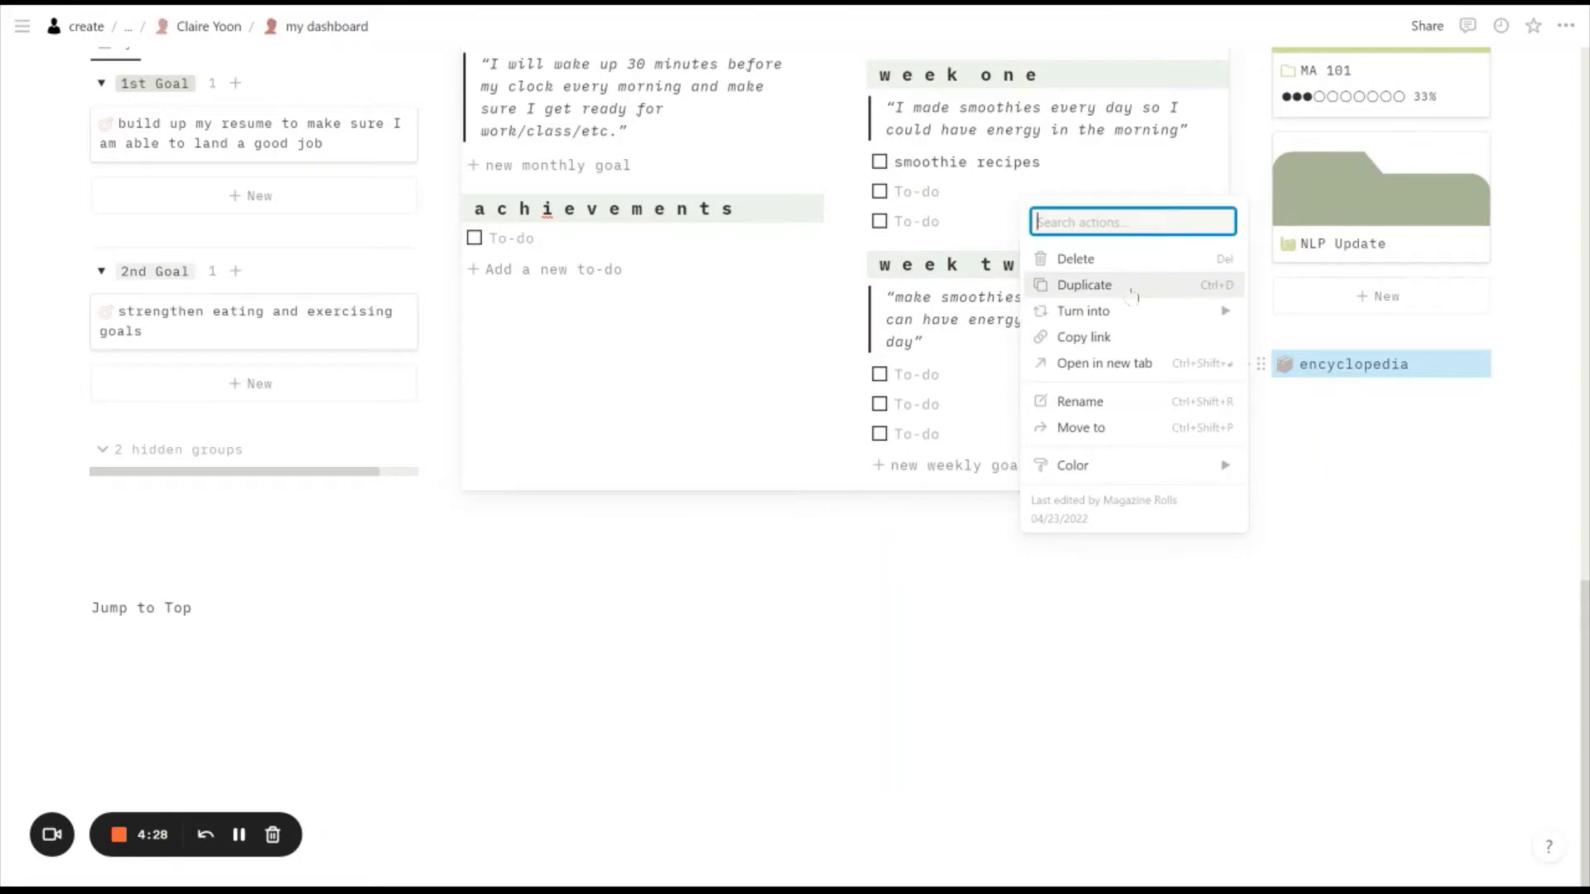
left_click(1084, 285)
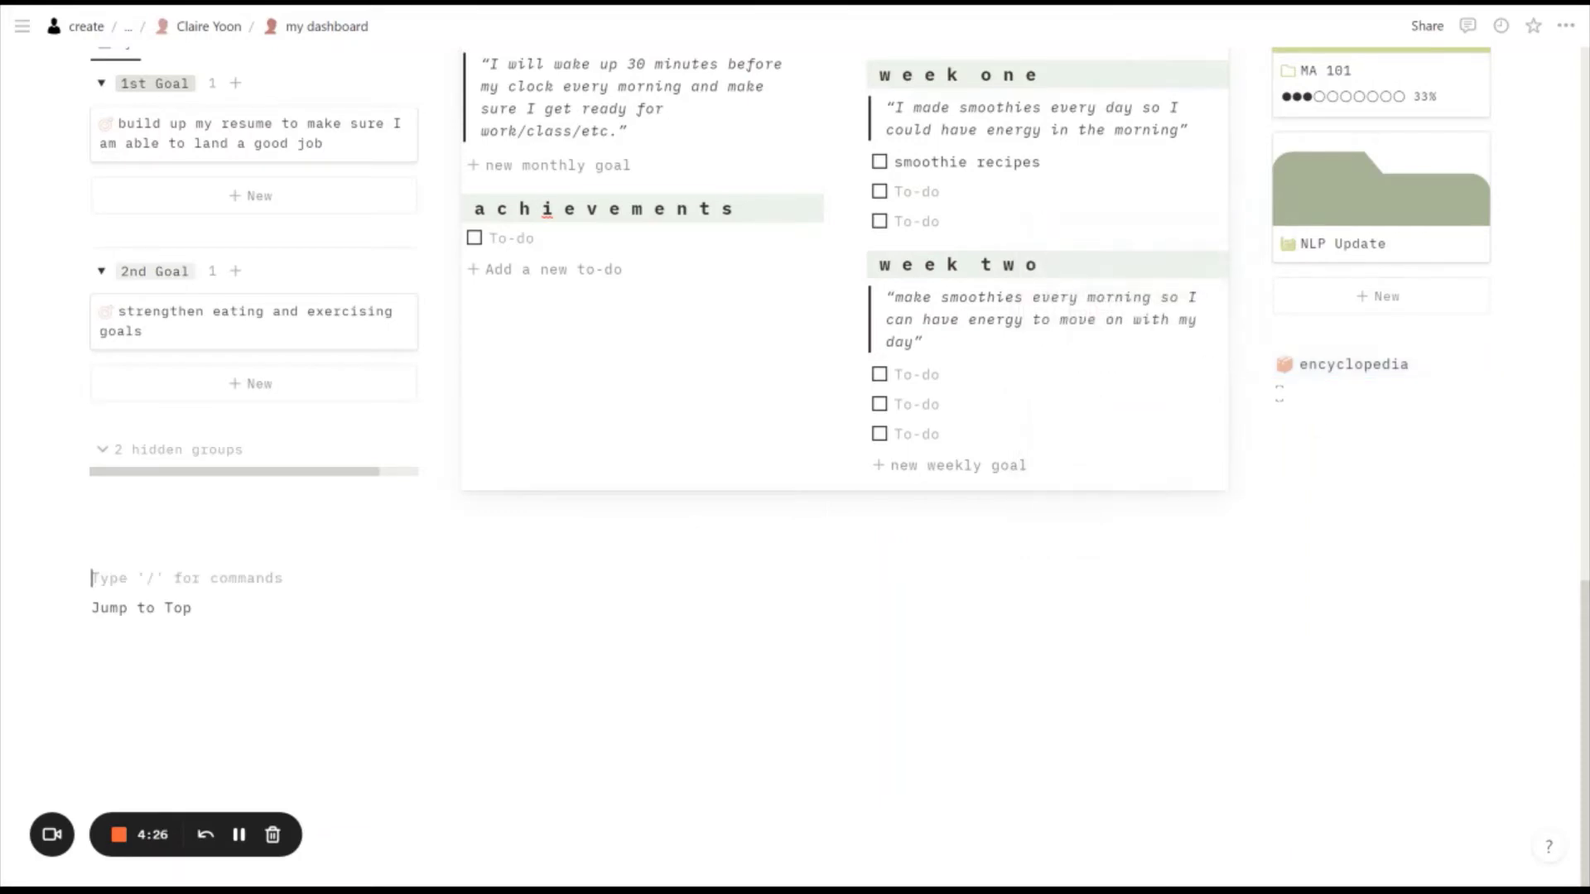
Copy the block link of the top 'this' heading from its block menu.
scroll(283, 611, "up", 20)
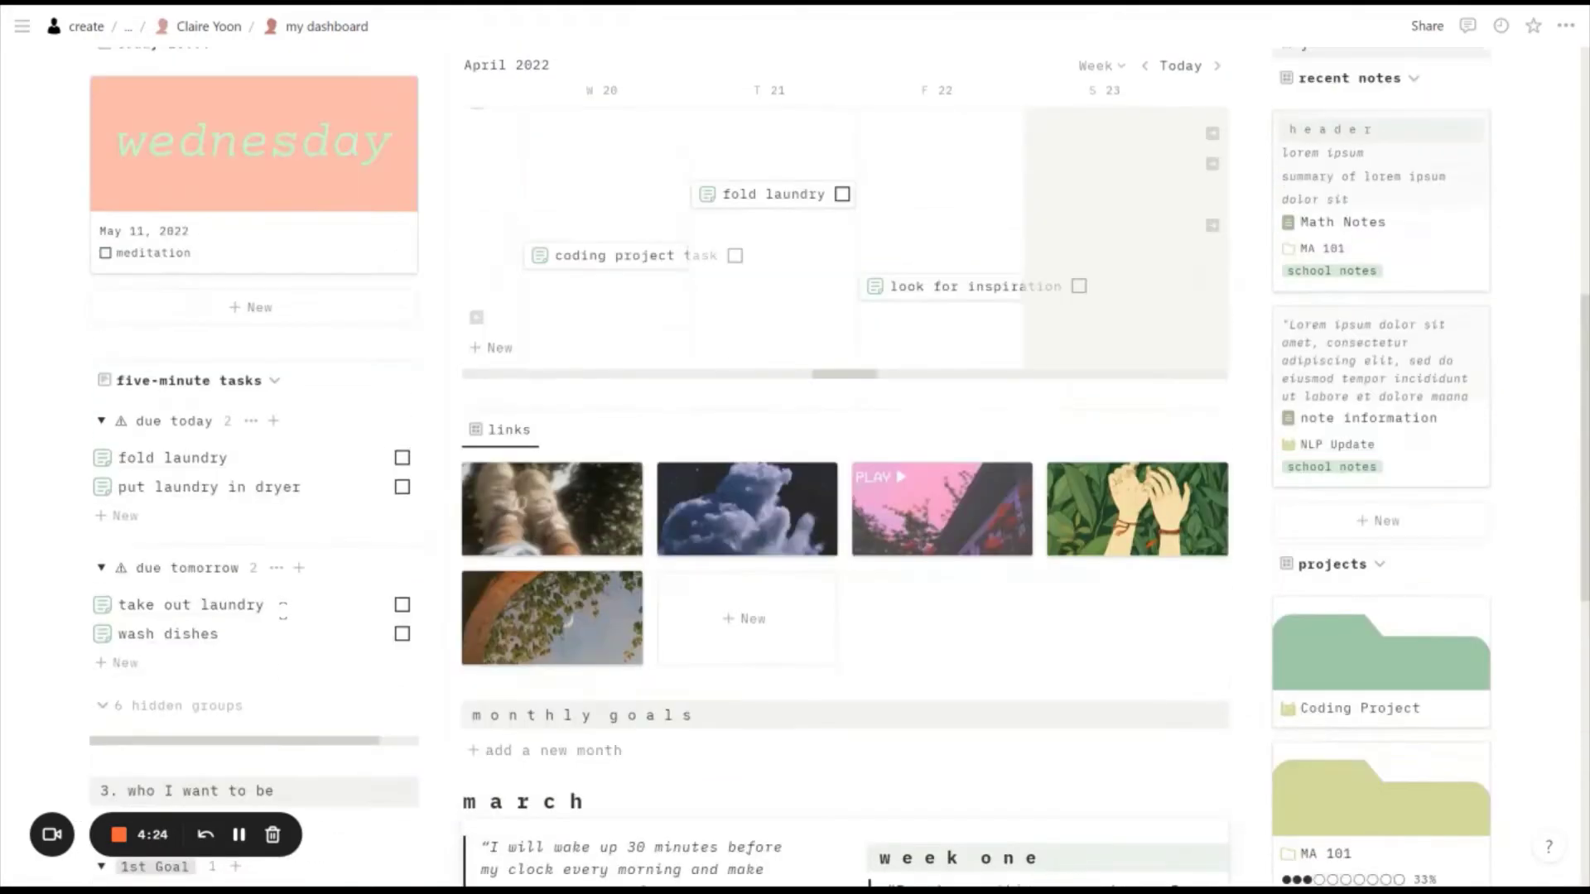
scroll(284, 611, "down", 3)
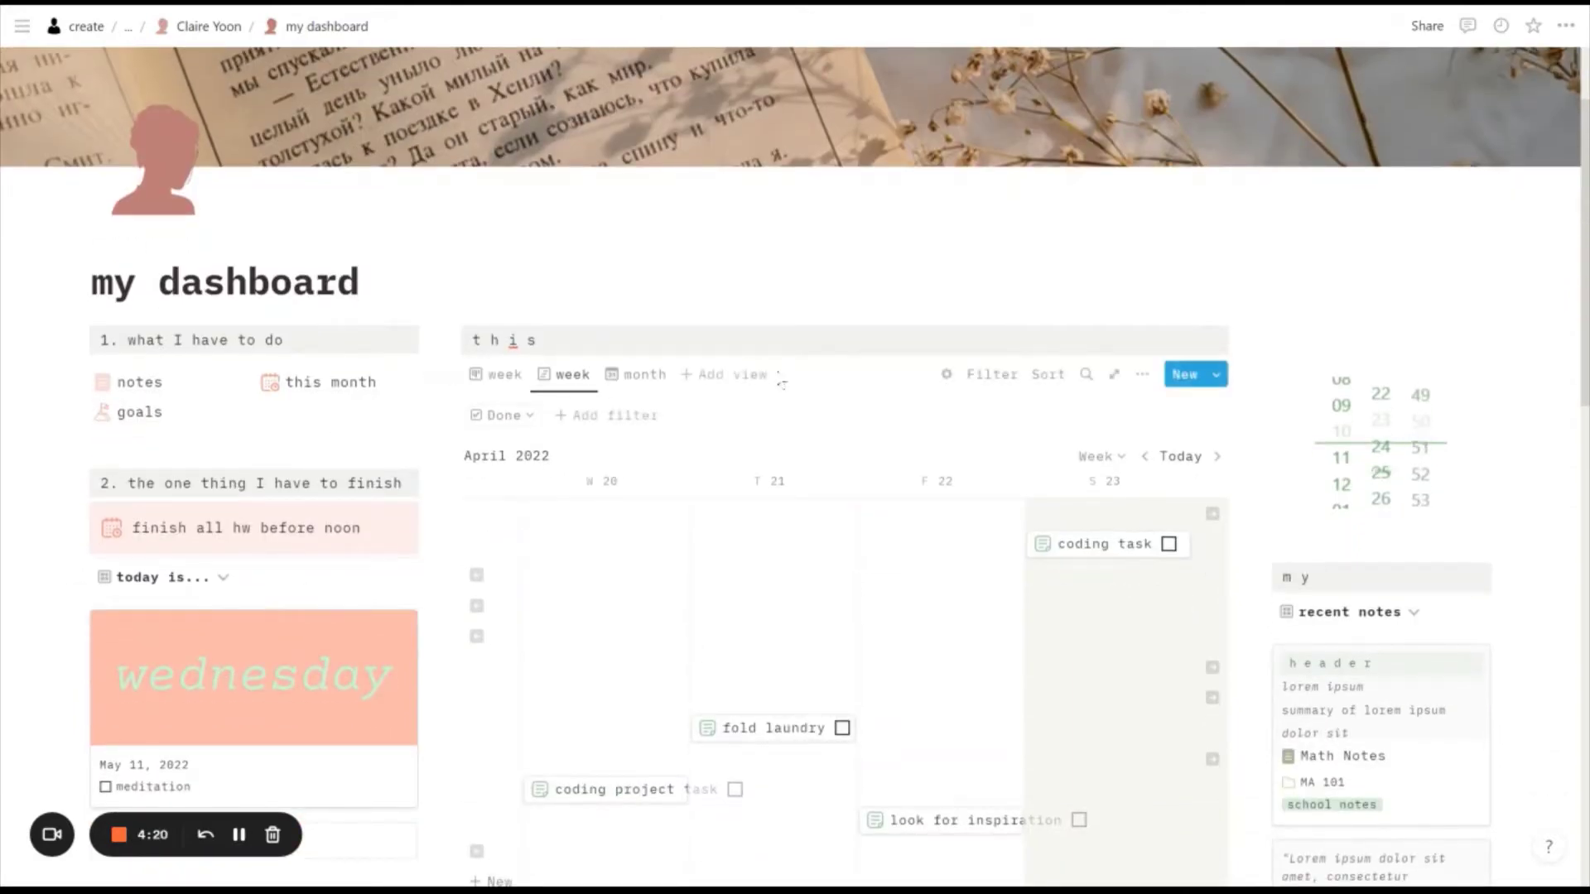
scroll(845, 400, "down", 2)
scroll(781, 384, "up", 1)
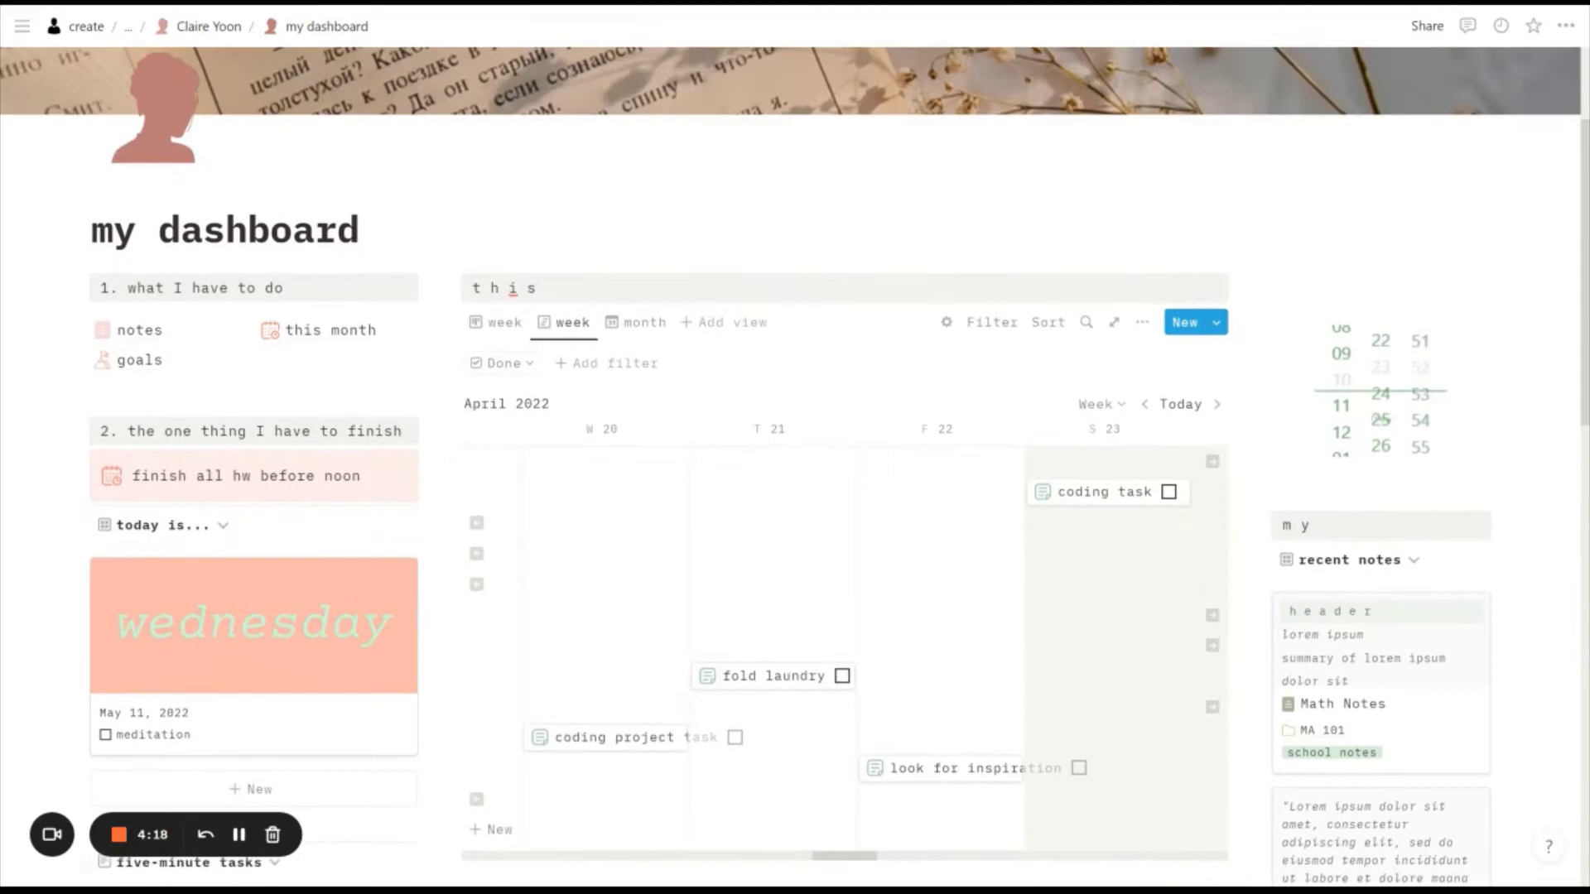
left_click(455, 287)
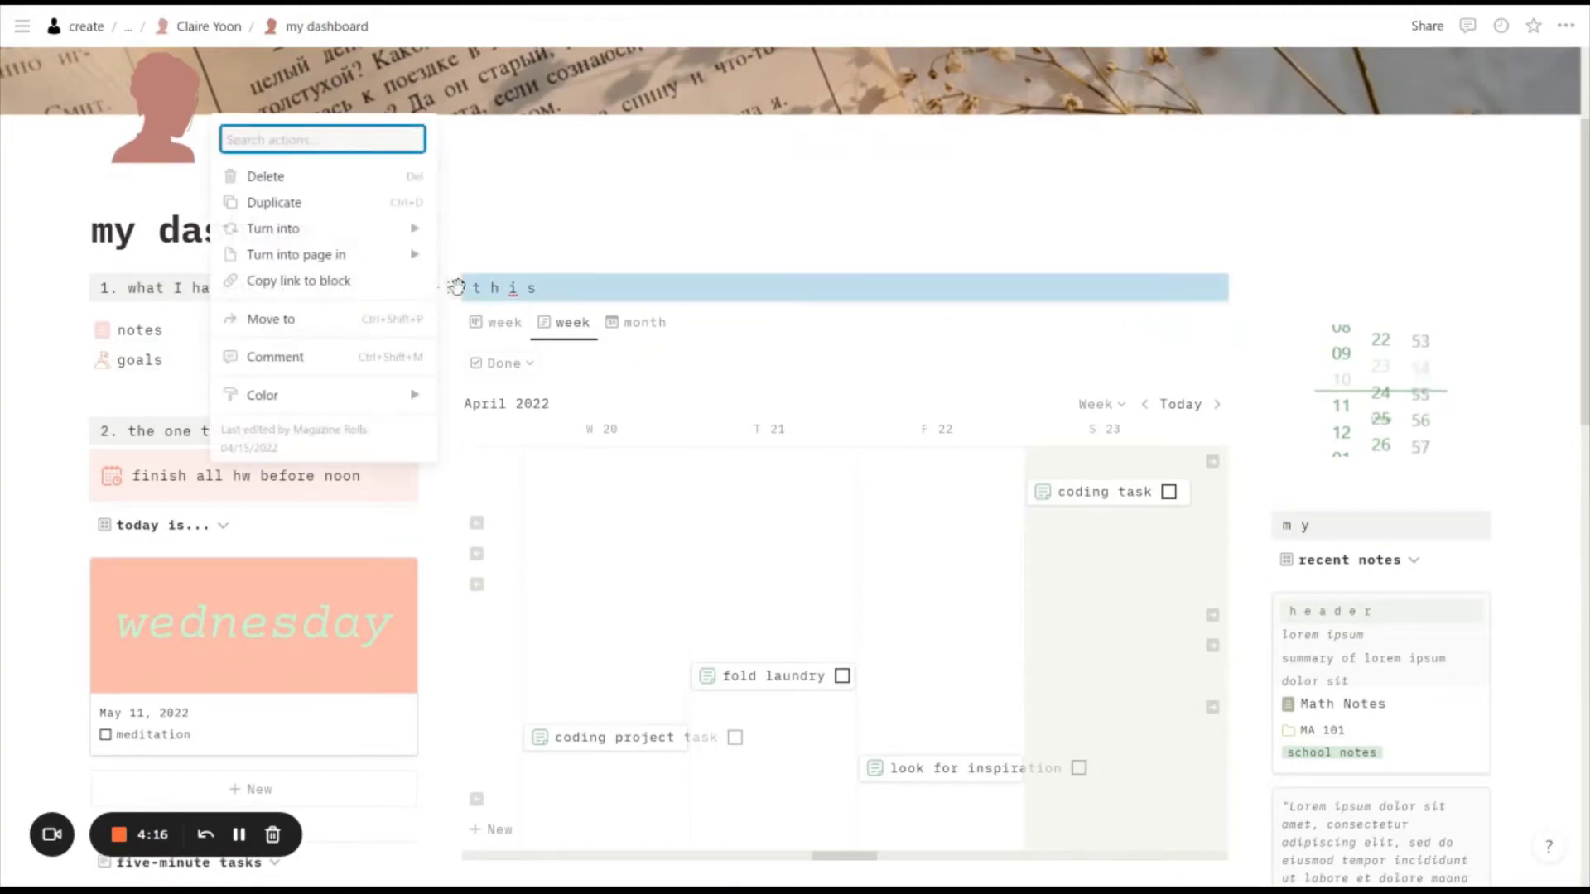
left_click(323, 282)
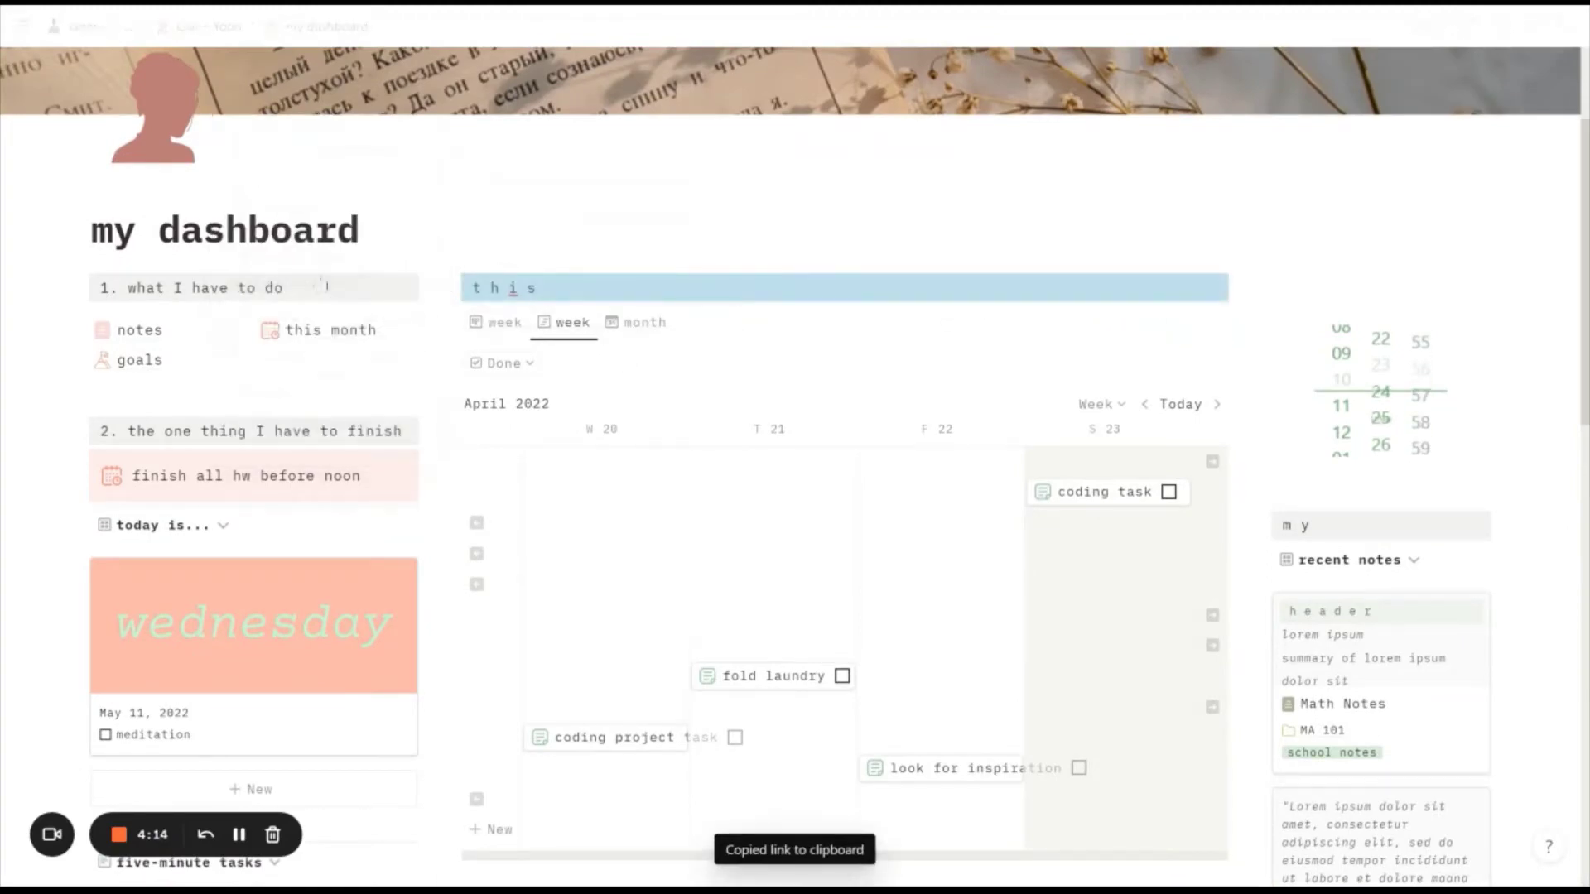
scroll(837, 527, "down", 12)
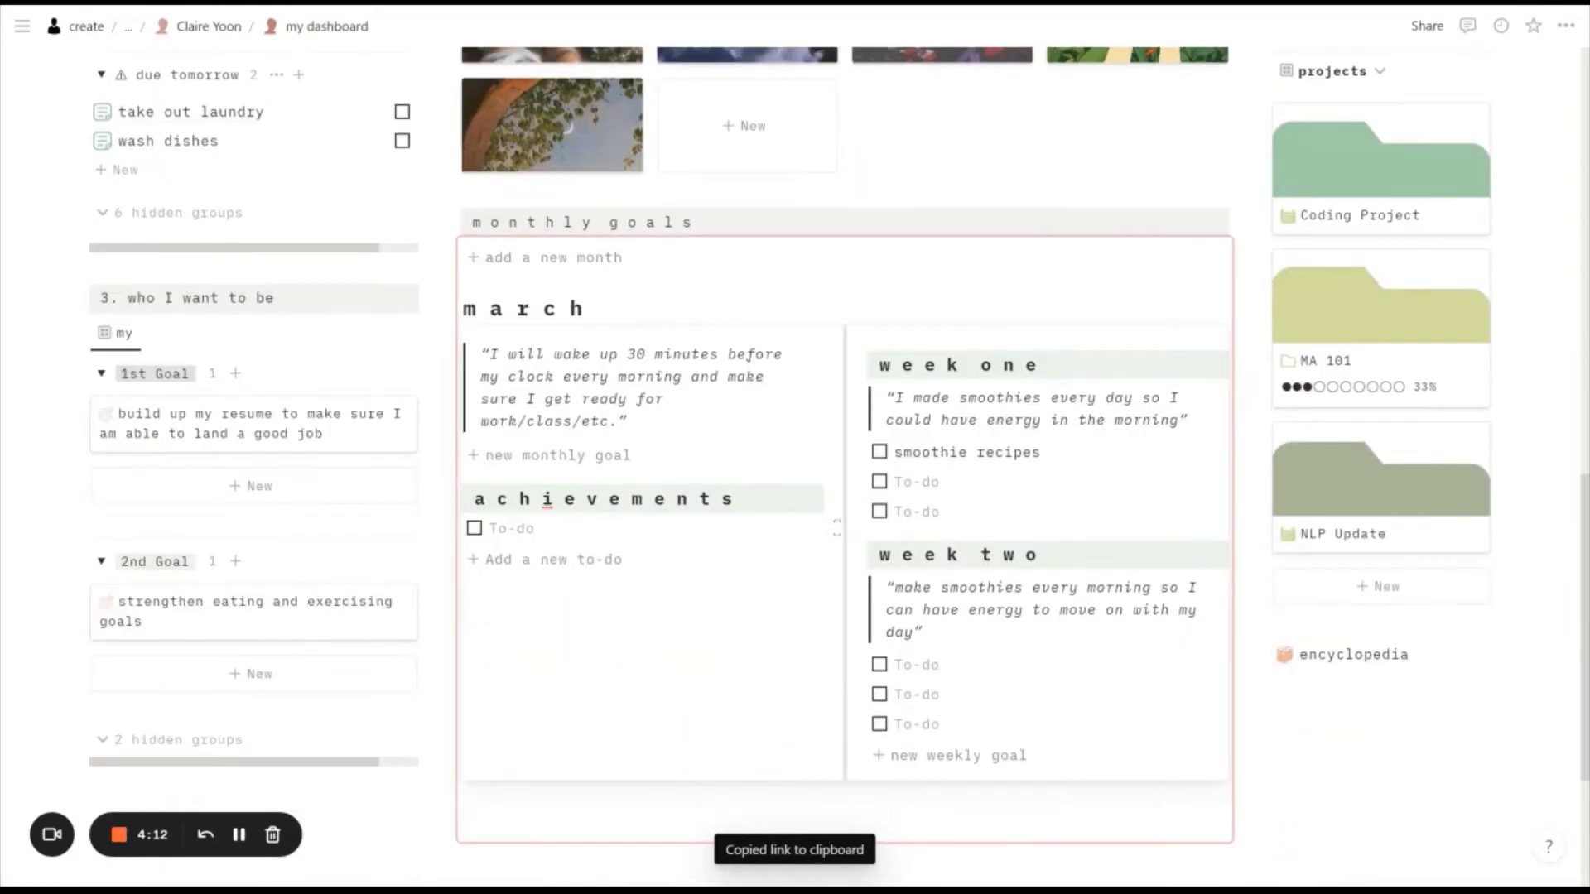
scroll(837, 527, "down", 1)
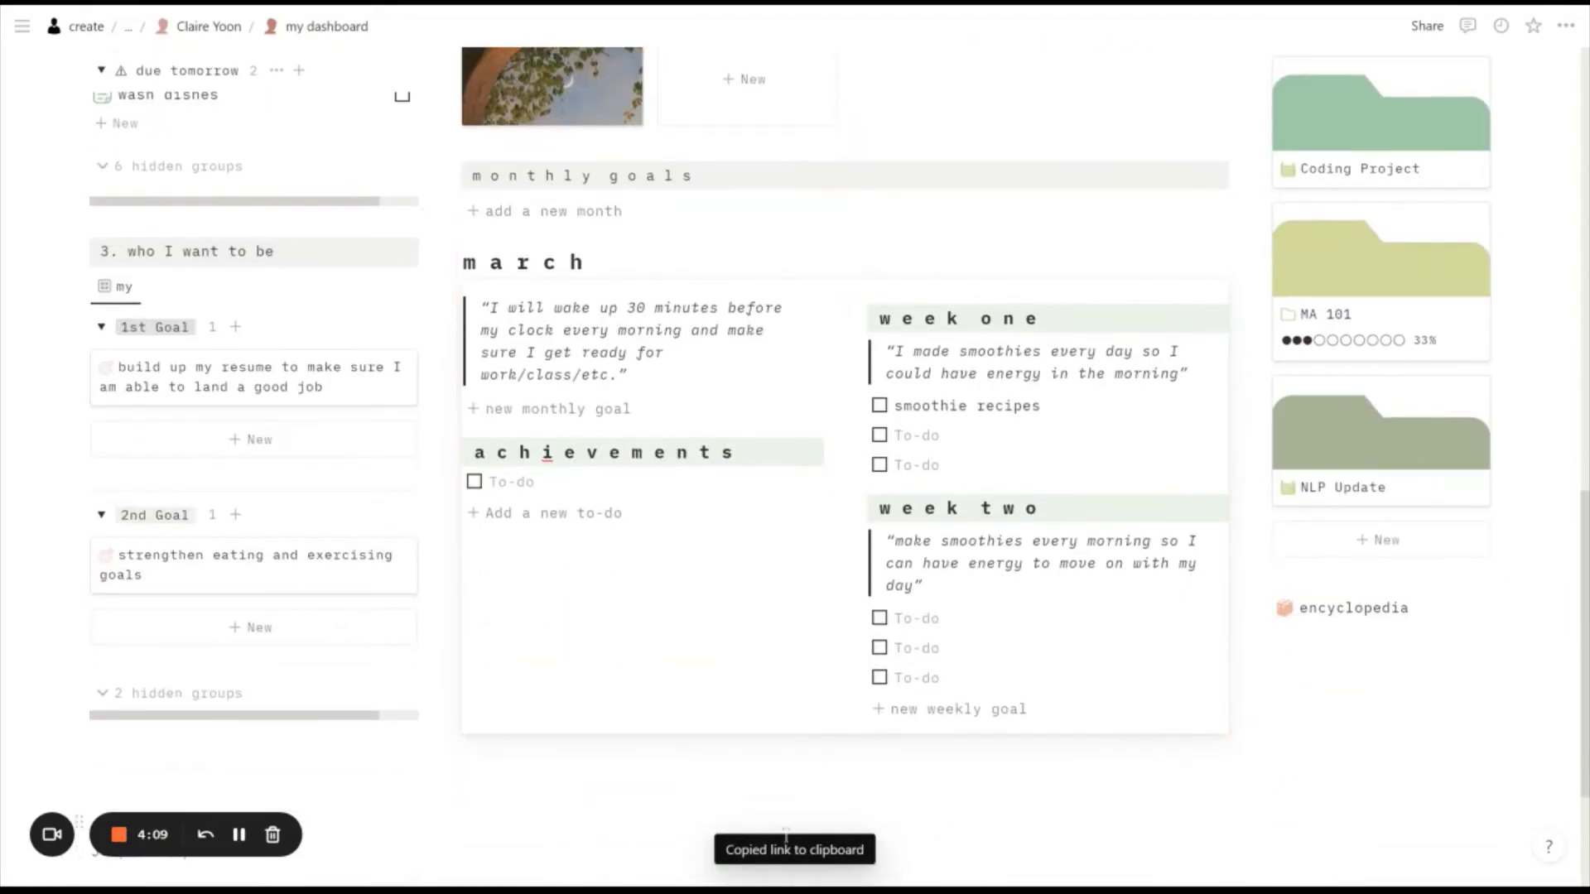
Link the 'Jump to Top' text to the 'this' heading block and move it beneath encyclopedia.
scroll(675, 743, "down", 3)
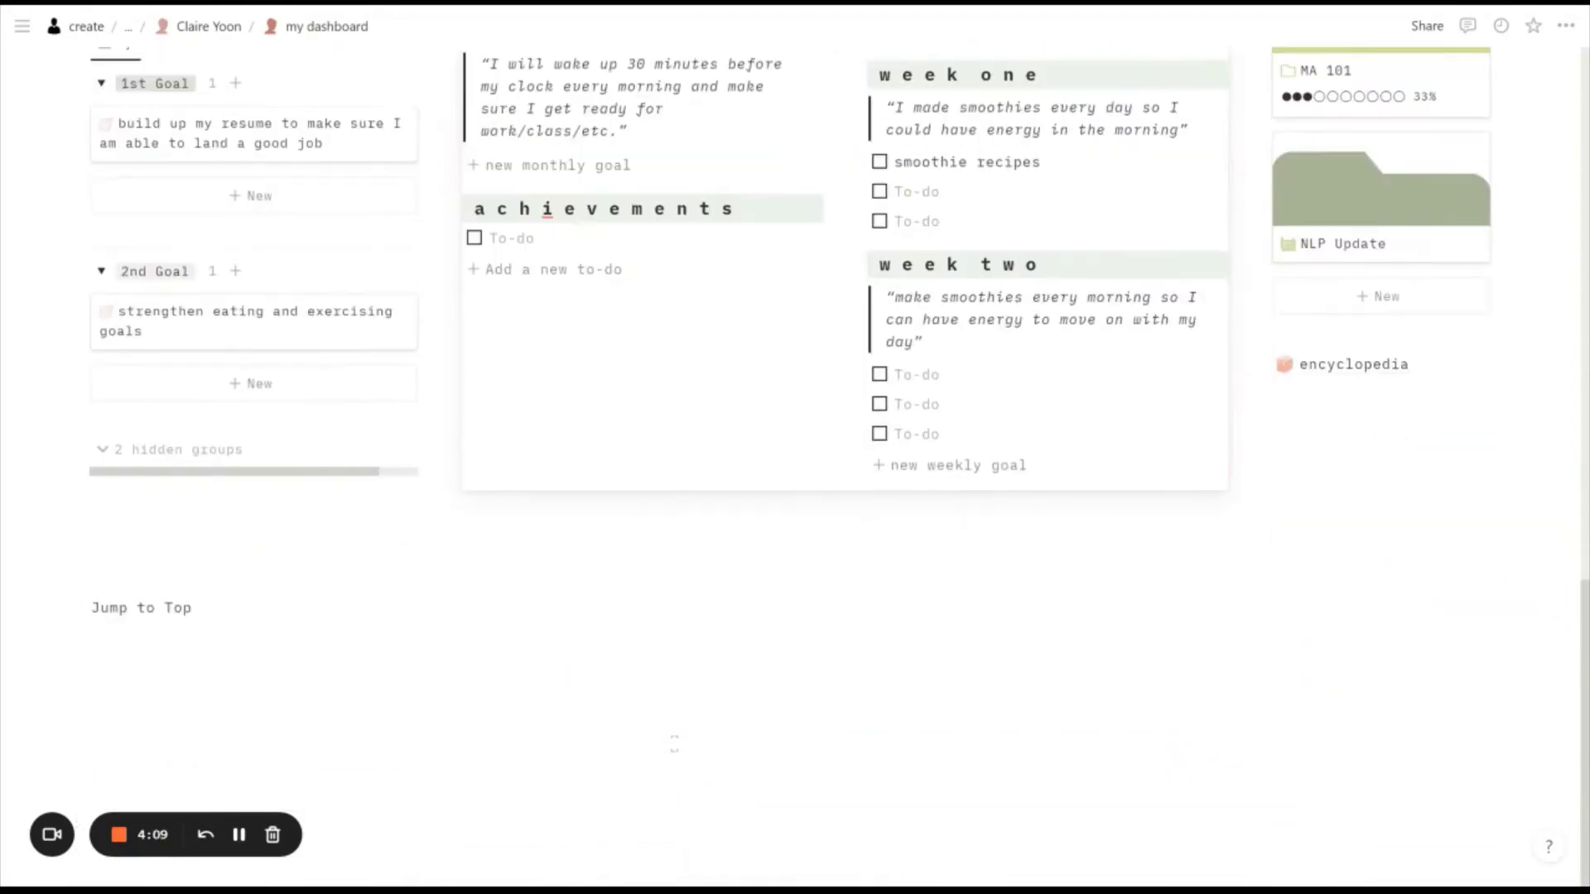
triple_click(180, 607)
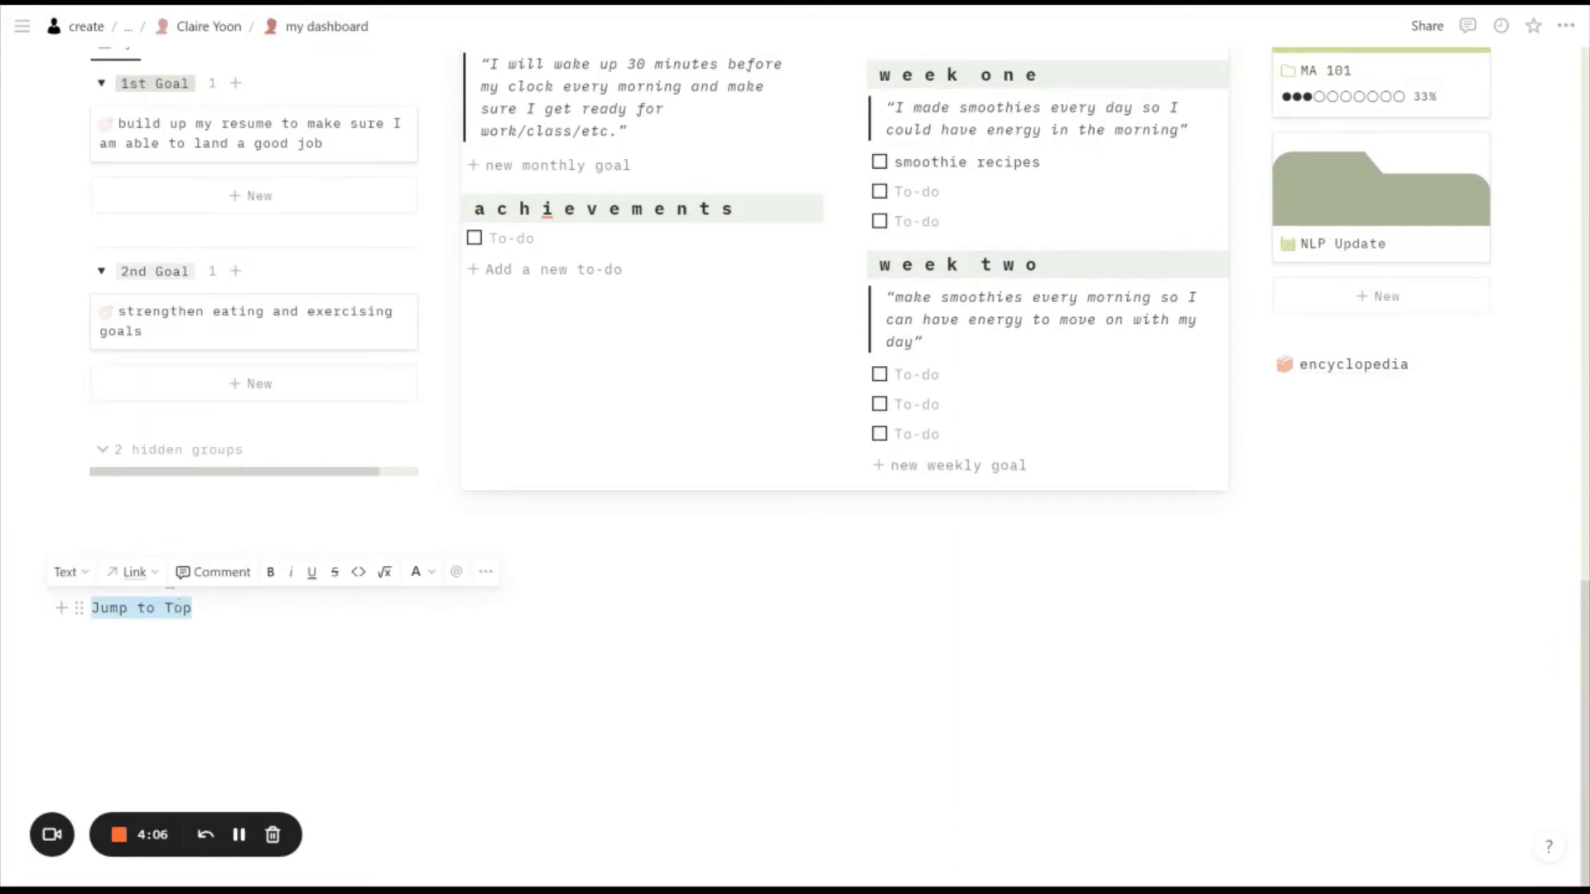
left_click(139, 573)
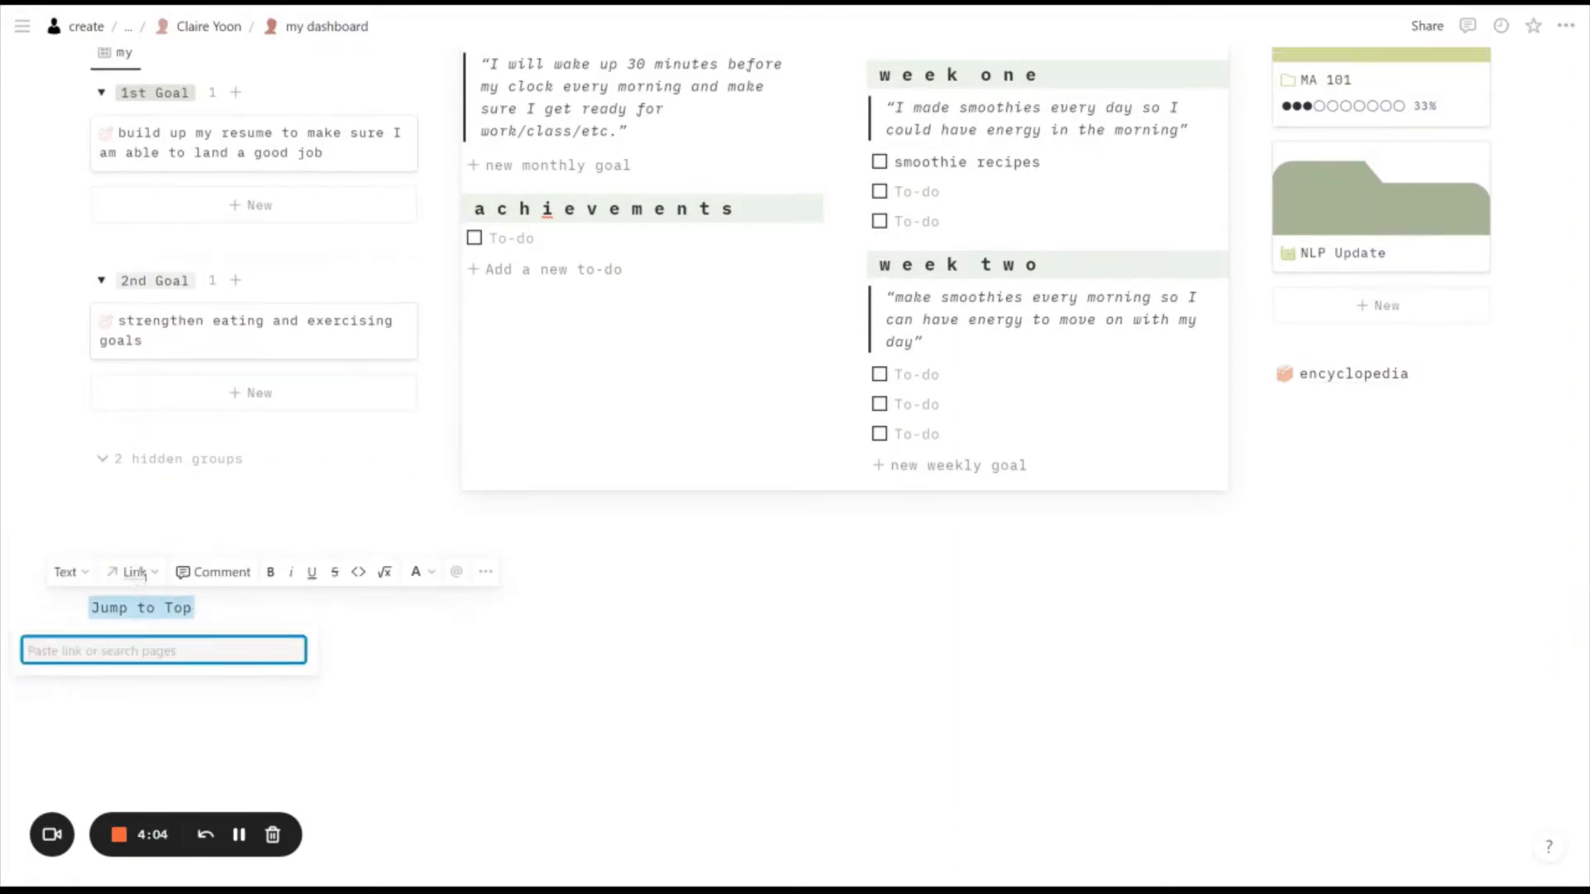
key("ctrl+v")
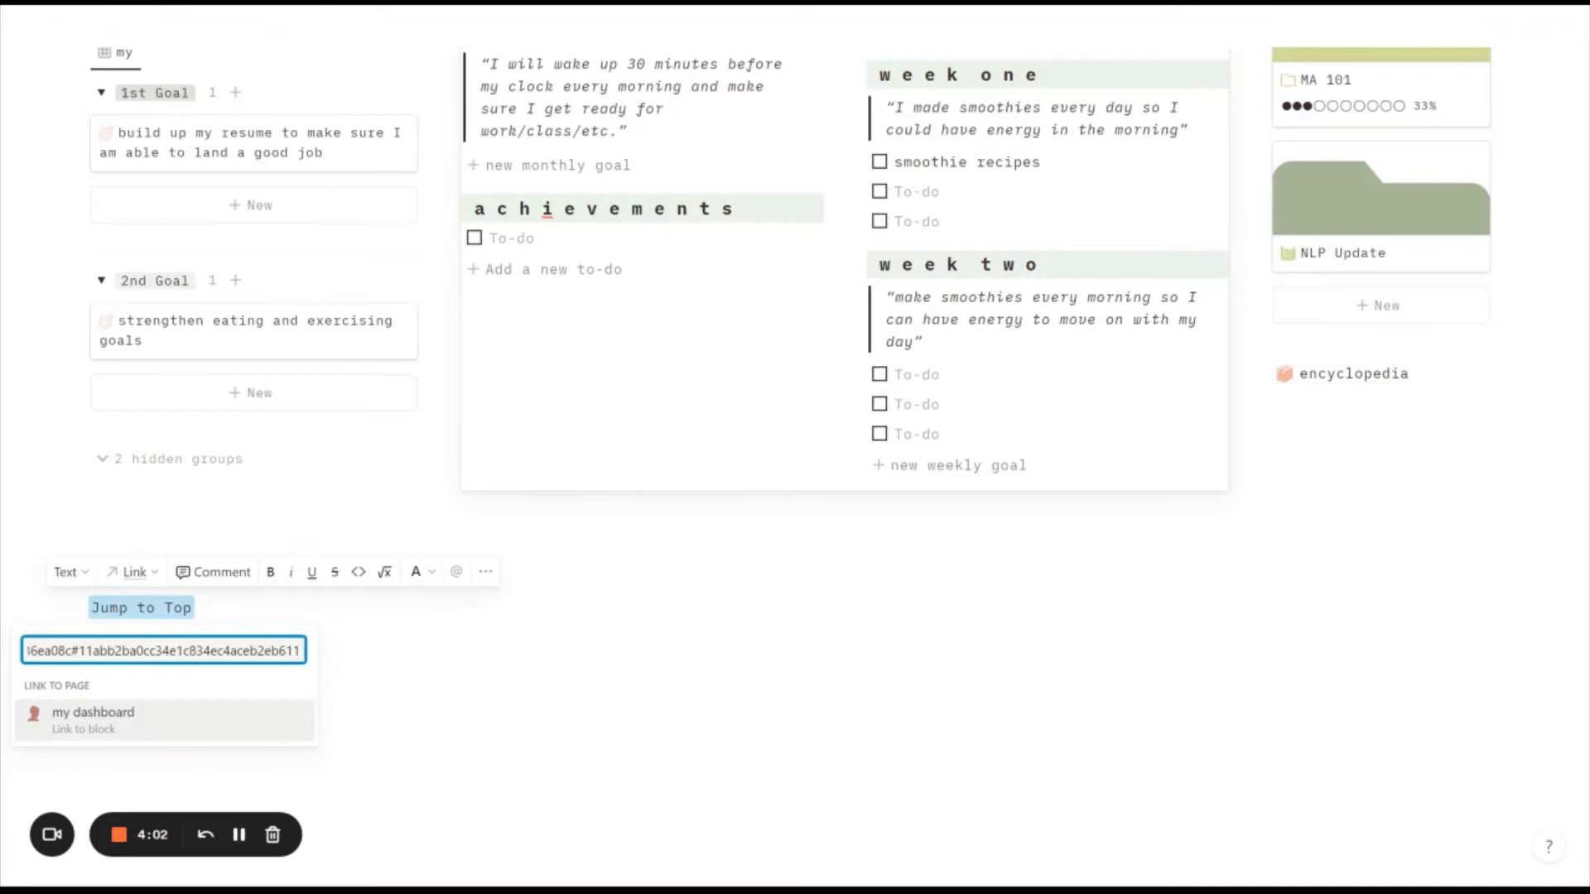
left_click(83, 722)
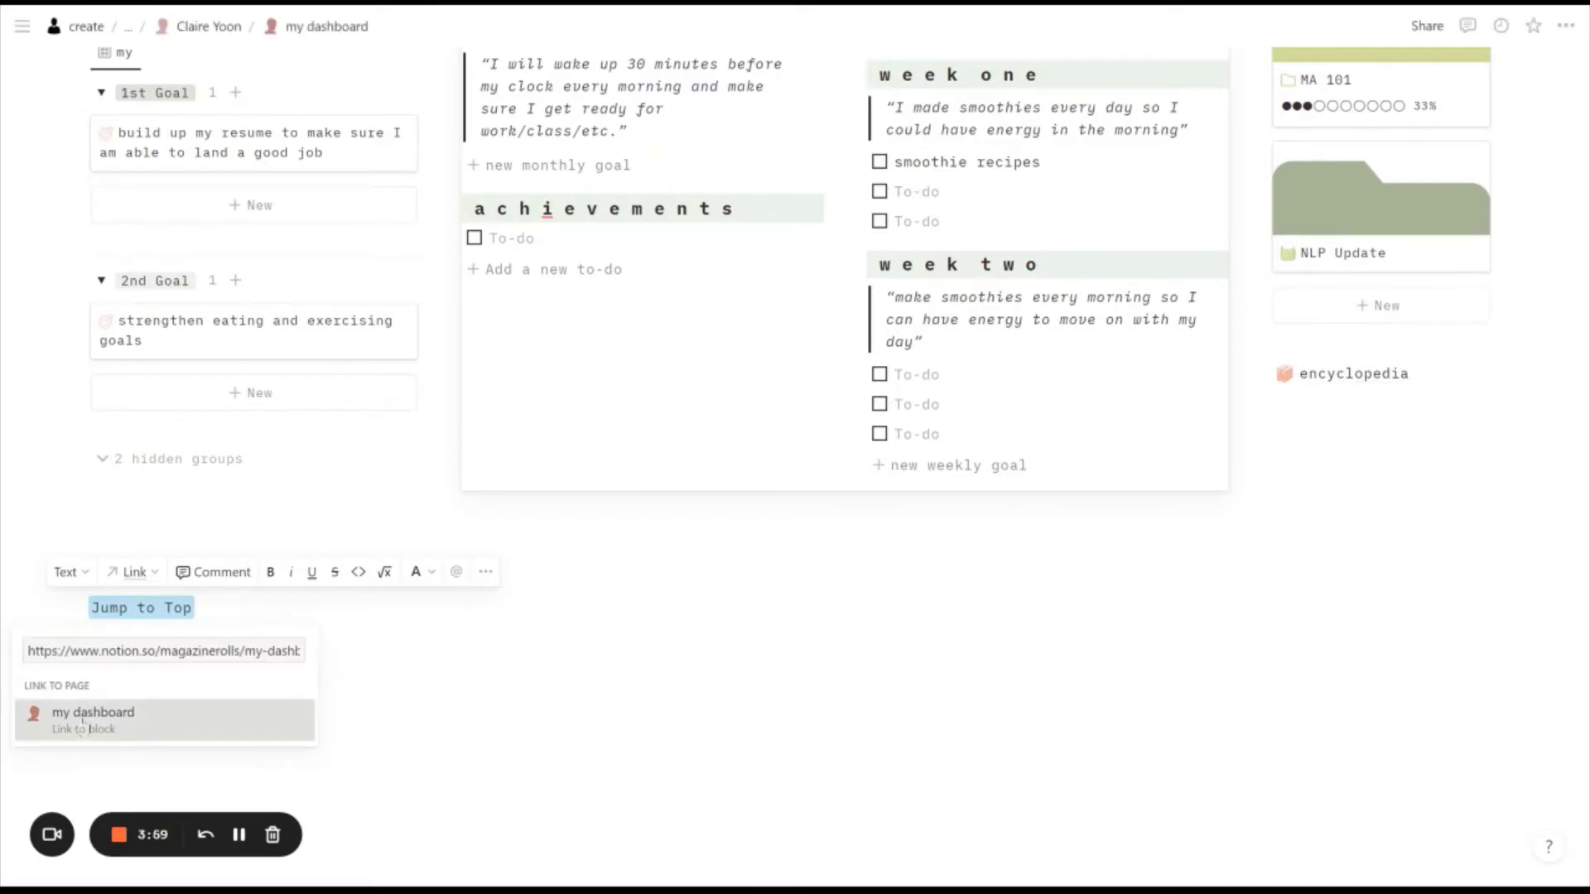
left_click(288, 617)
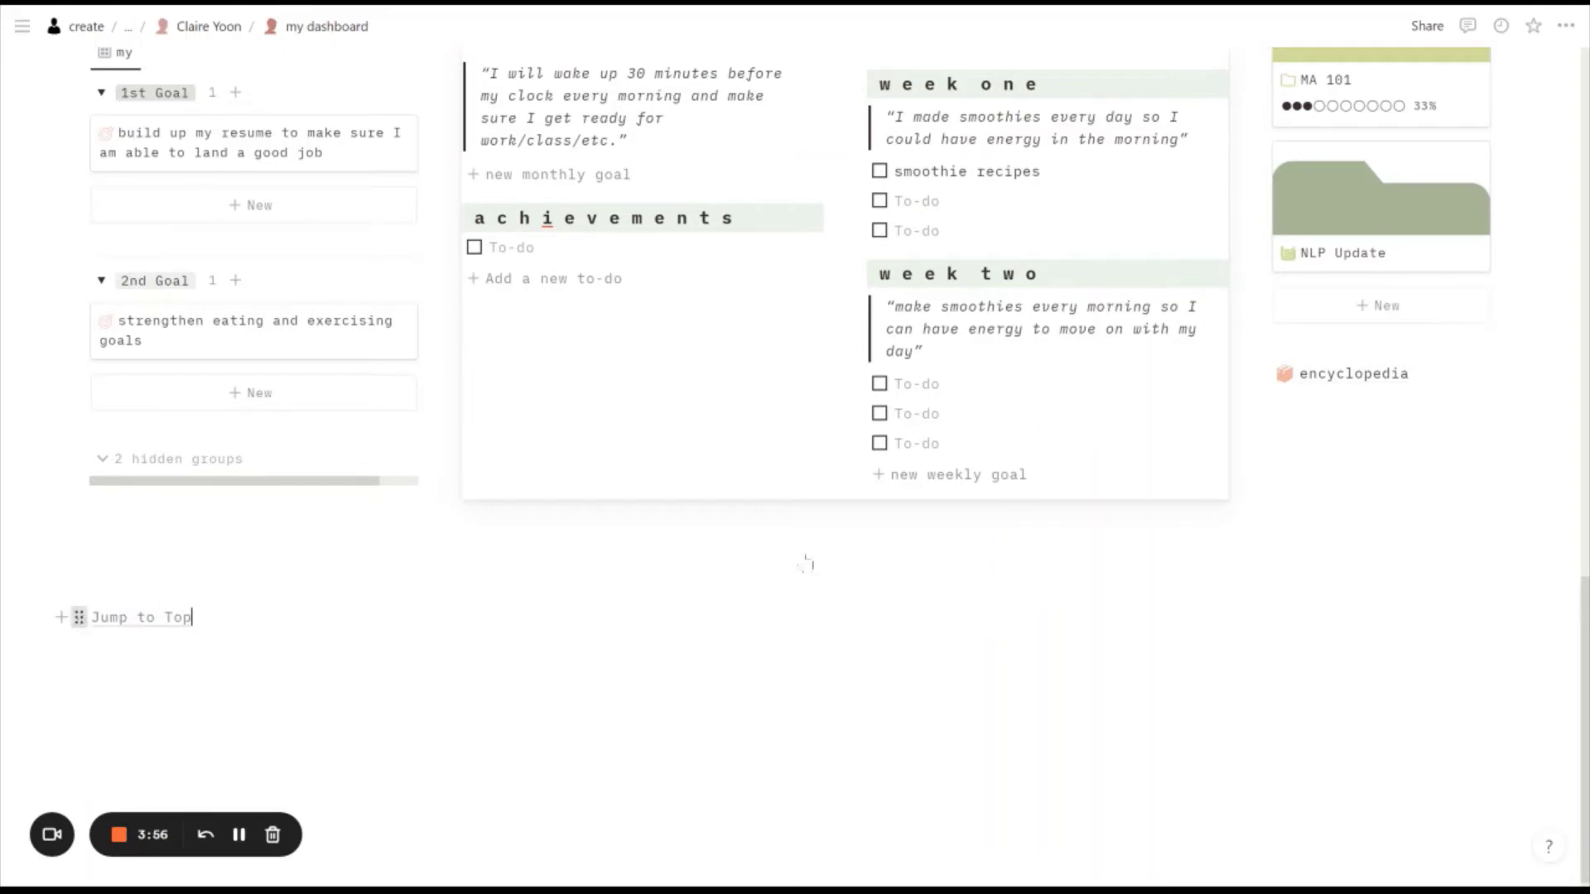
left_click_drag(806, 564, 1322, 401)
left_click(1349, 486)
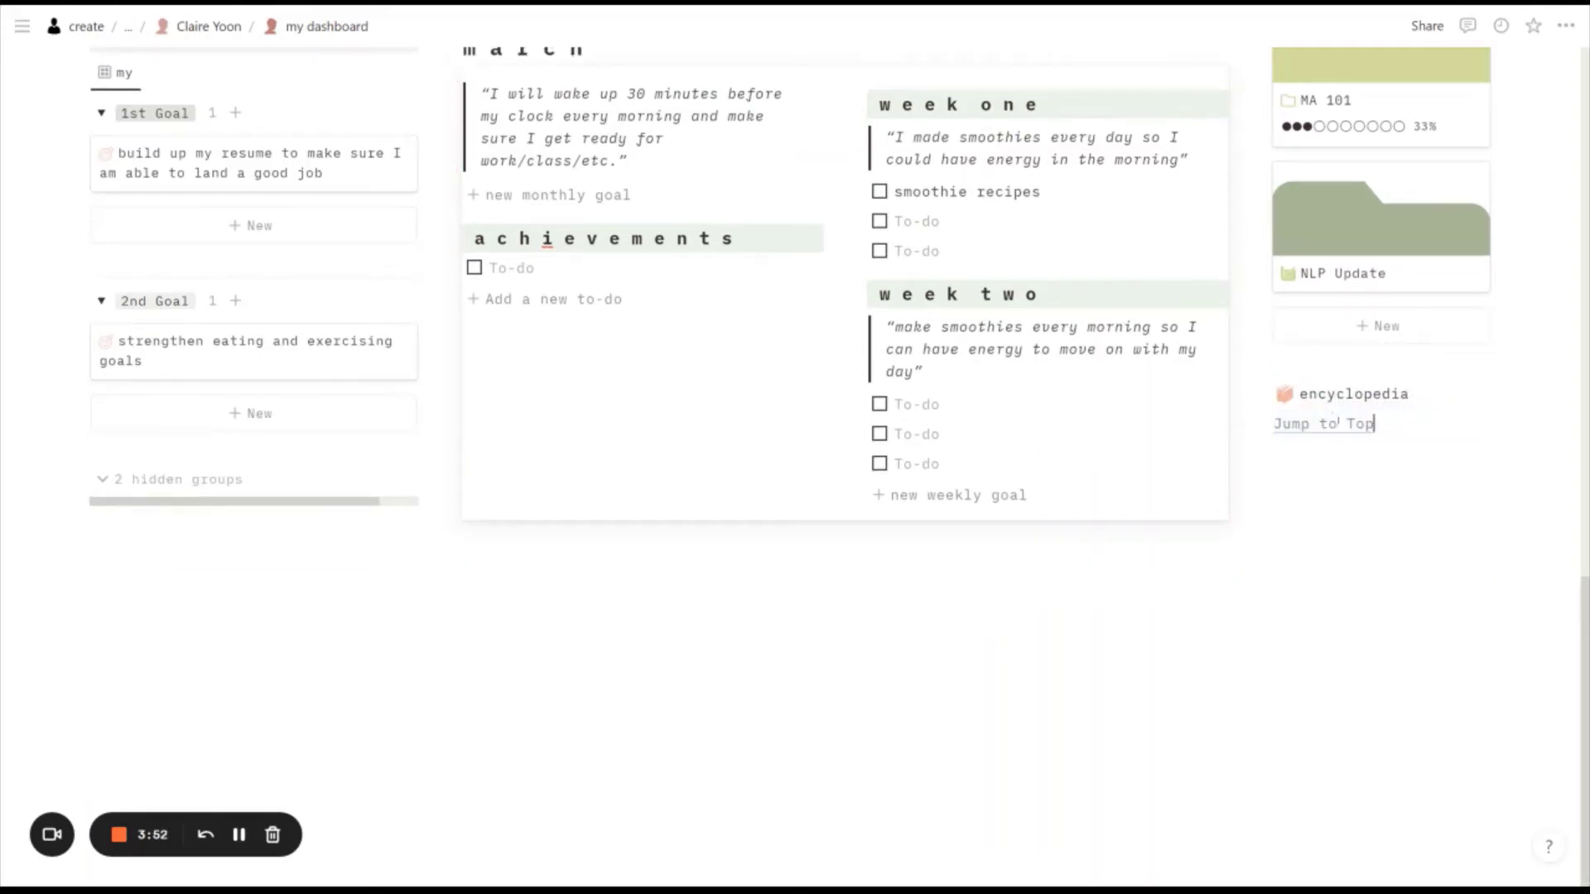
Follow the 'Jump to Top' link under encyclopedia back to the page top, then scroll down again.
left_click(1329, 427)
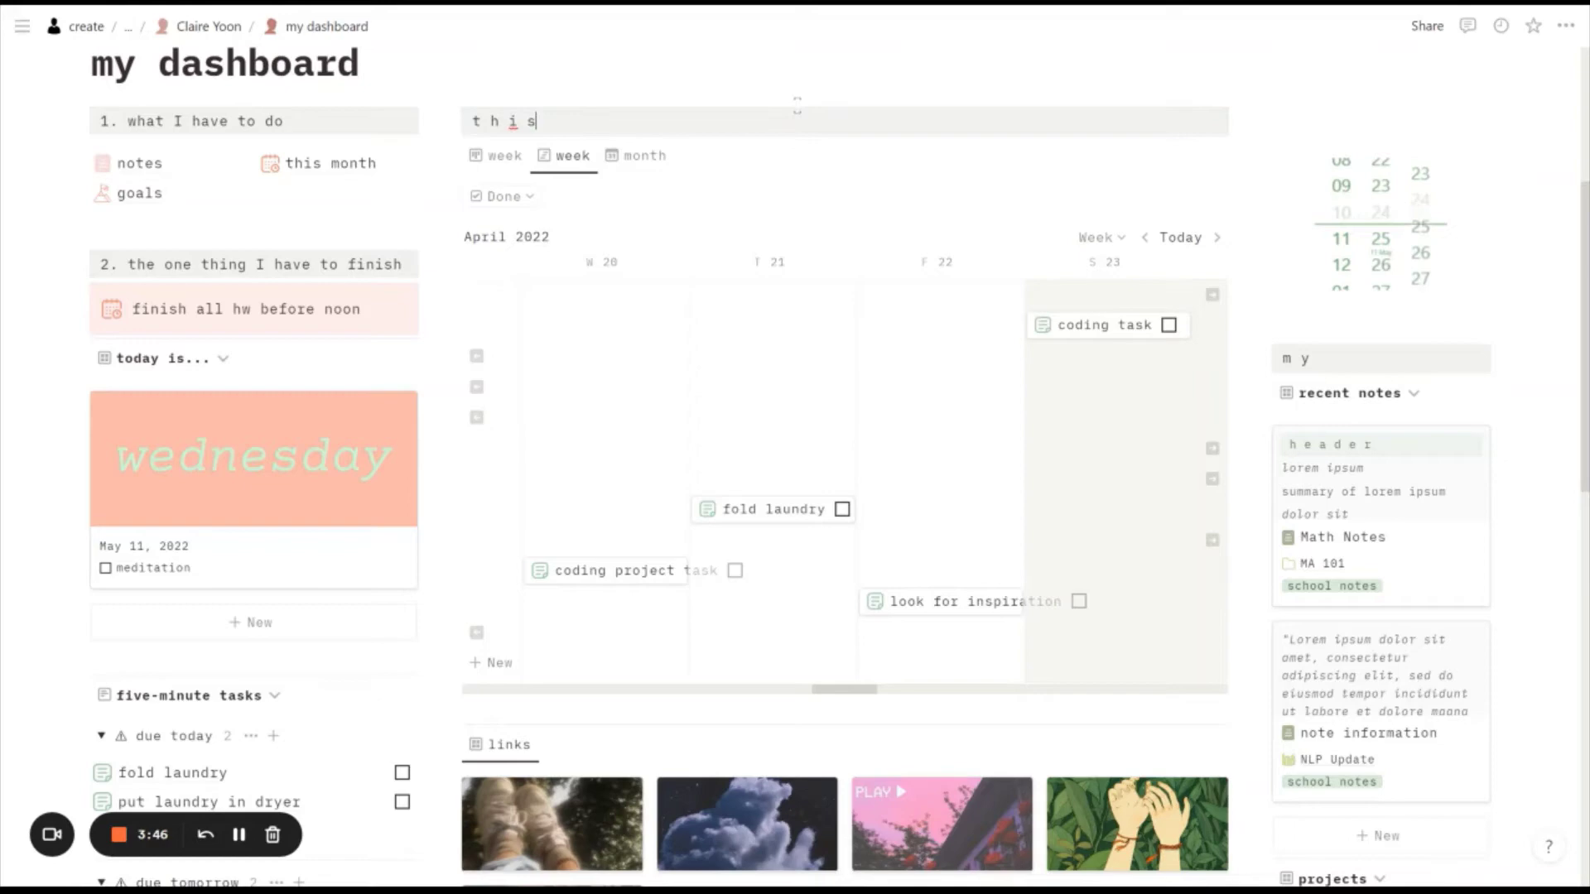
scroll(881, 390, "up", 3)
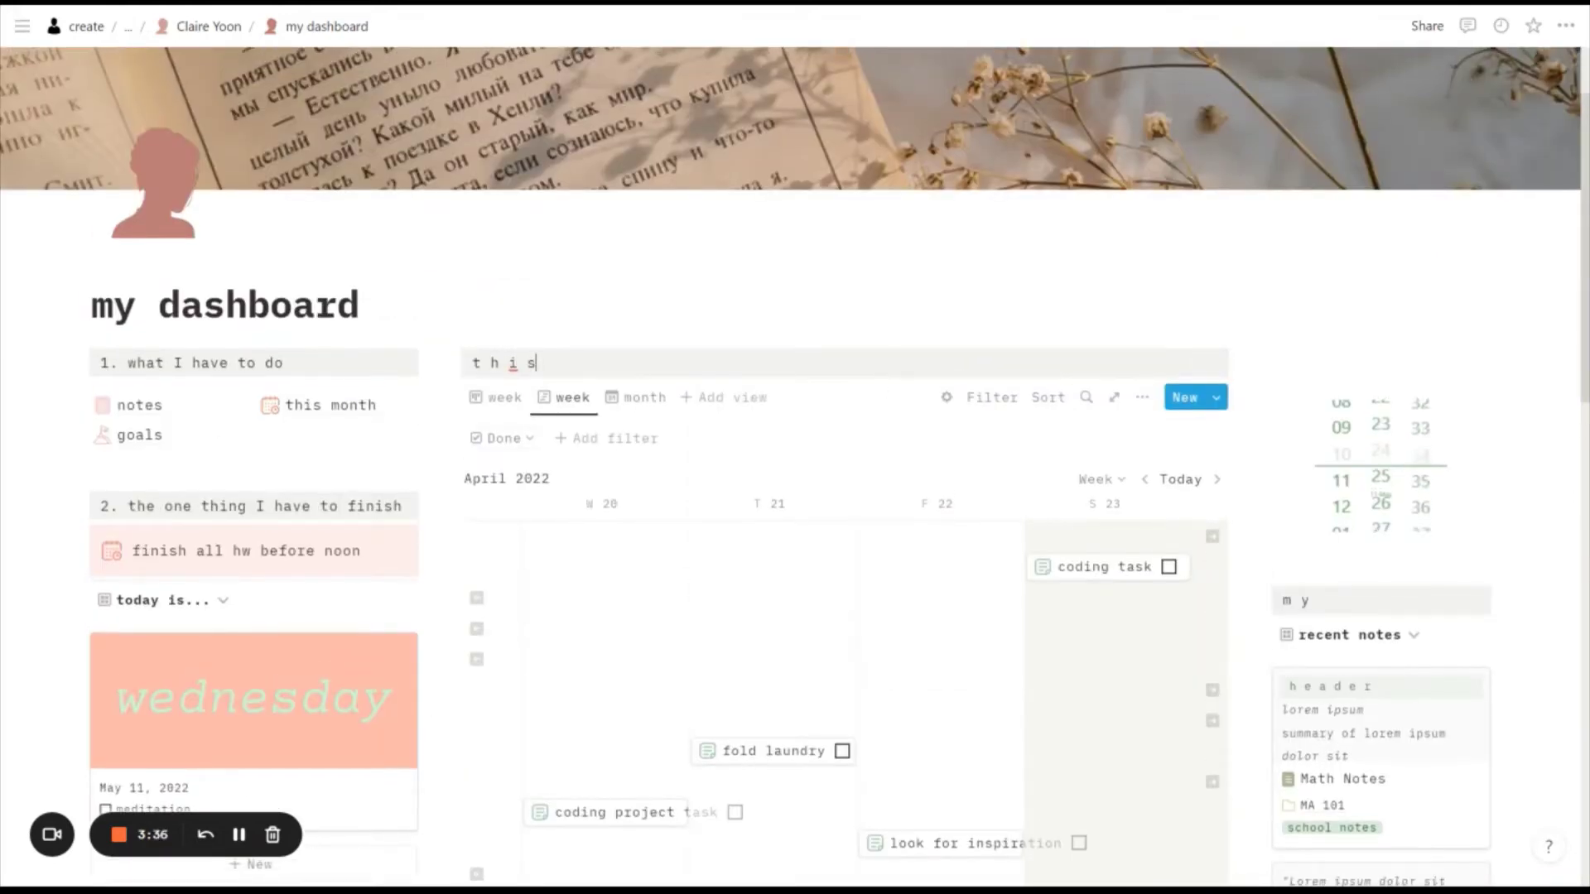
scroll(795, 464, "down", 5)
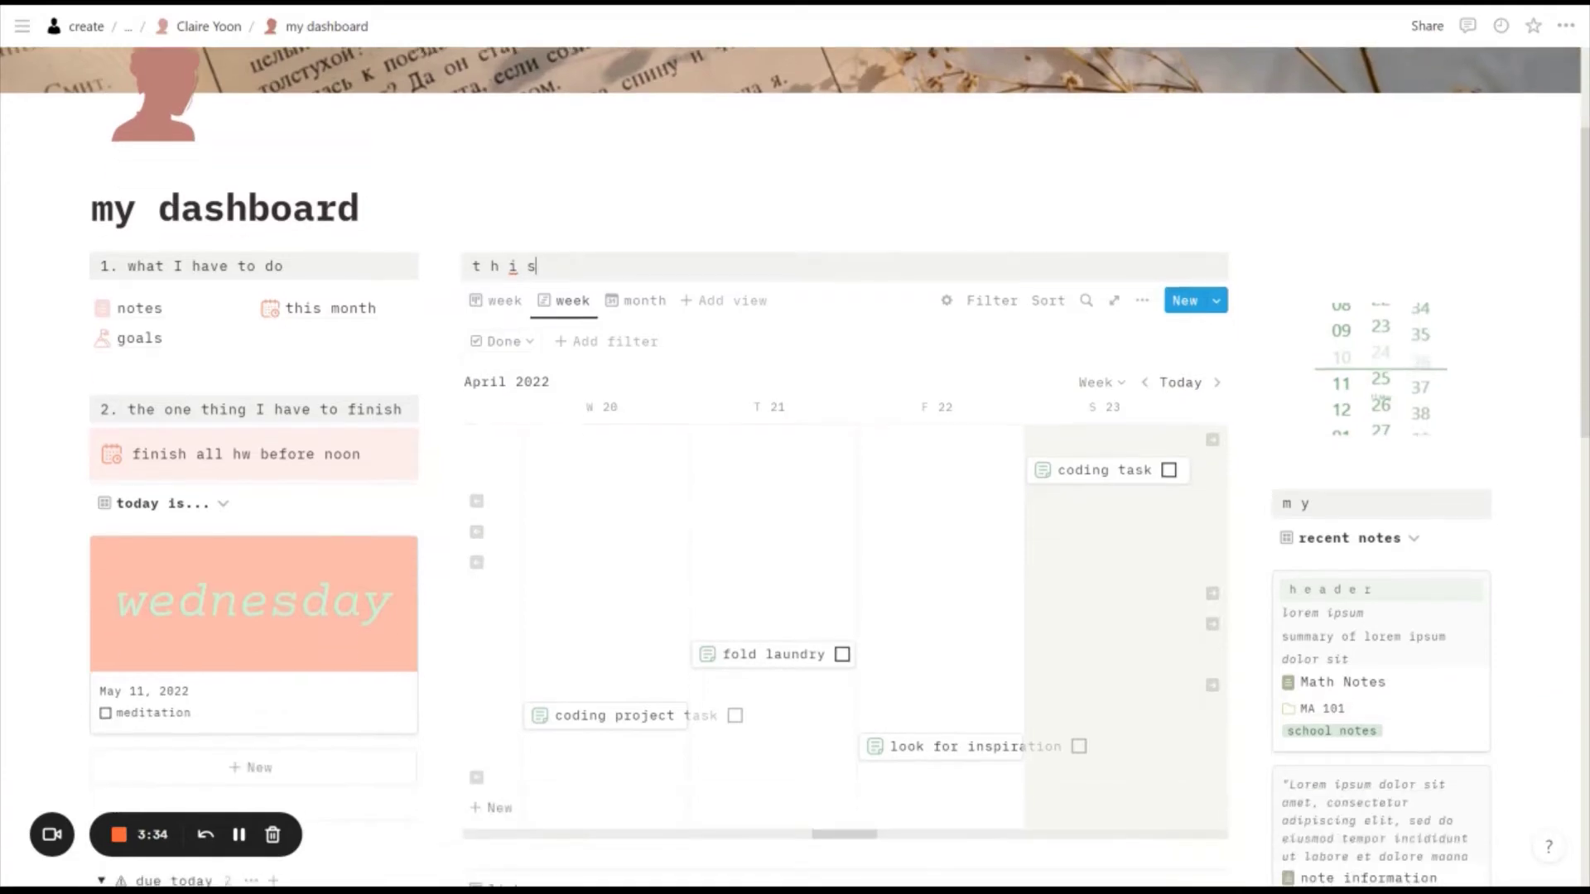
scroll(845, 289, "left", 1)
scroll(795, 463, "down", 9)
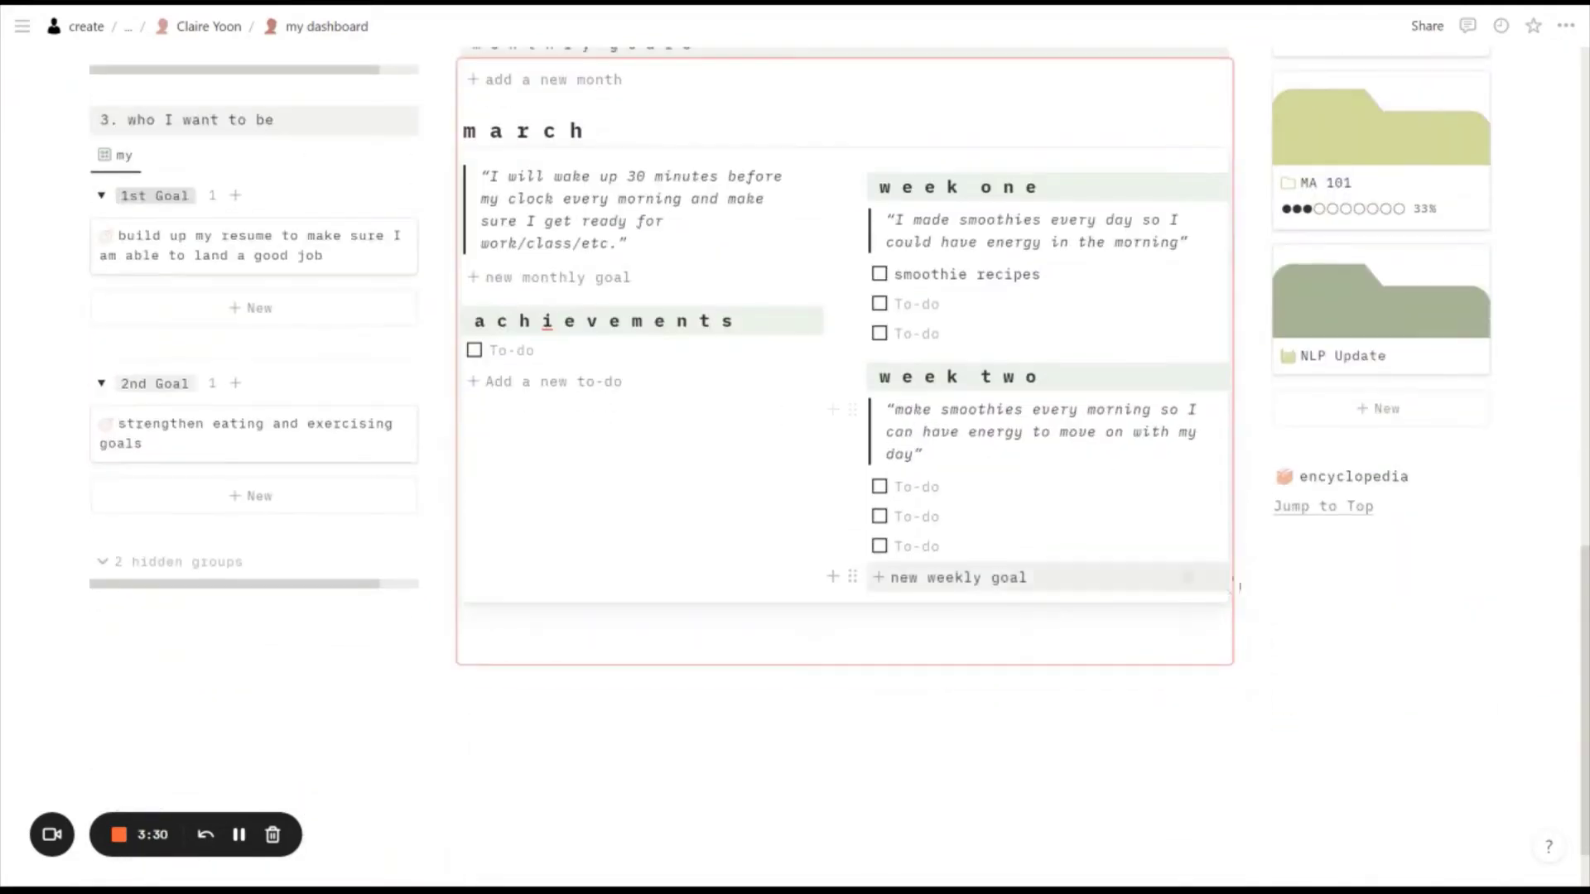
Duplicate the 'Jump to Top' block and drag the copy above '3. who I want to be'.
left_click(1260, 507)
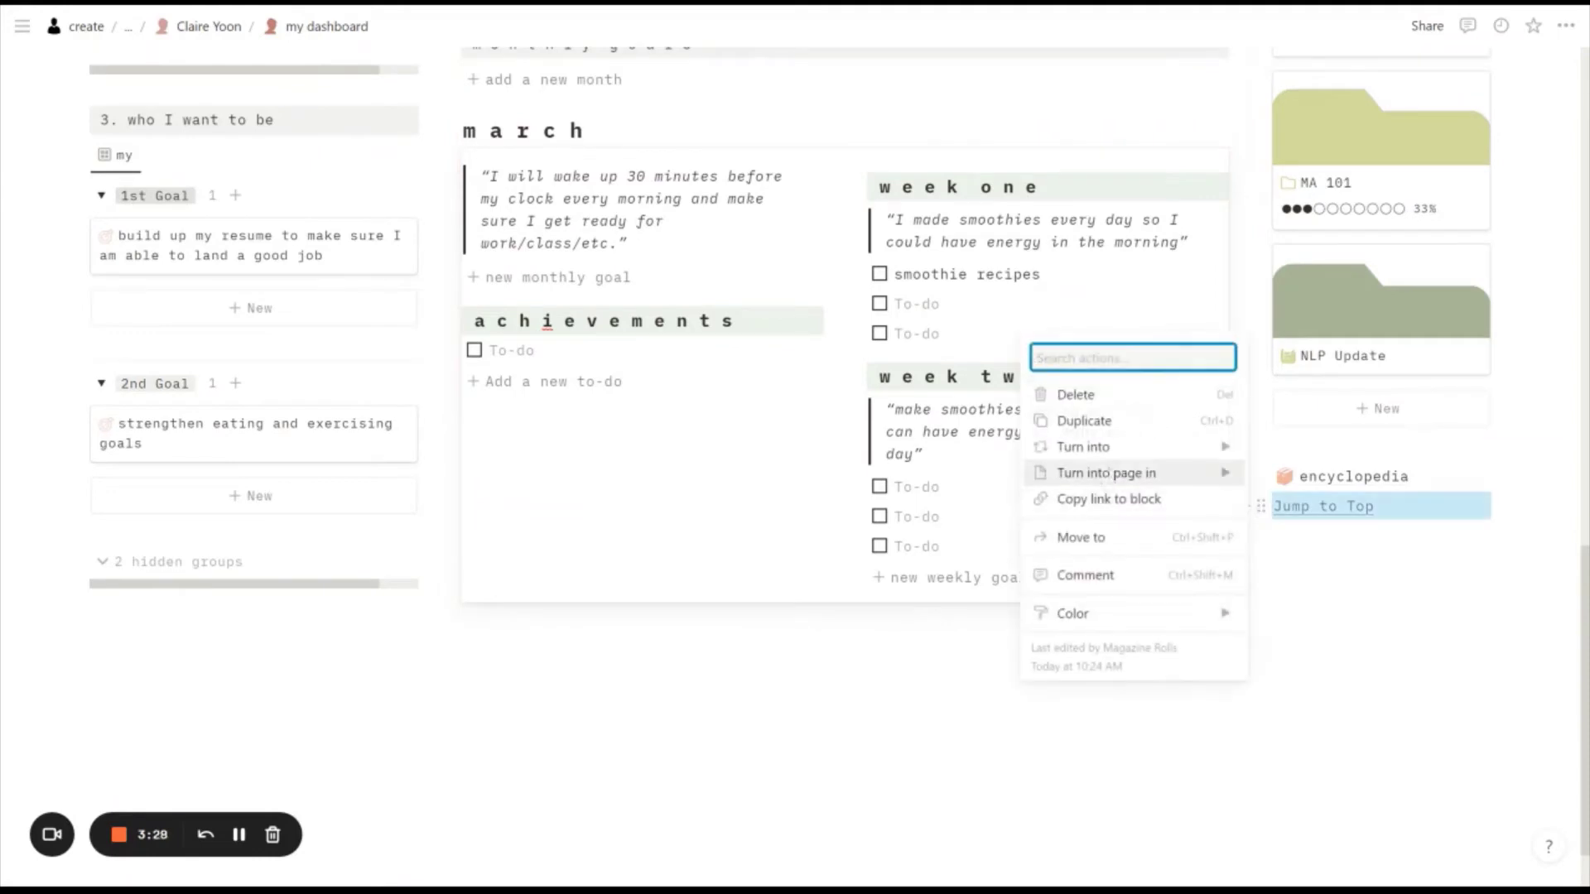
left_click(1111, 423)
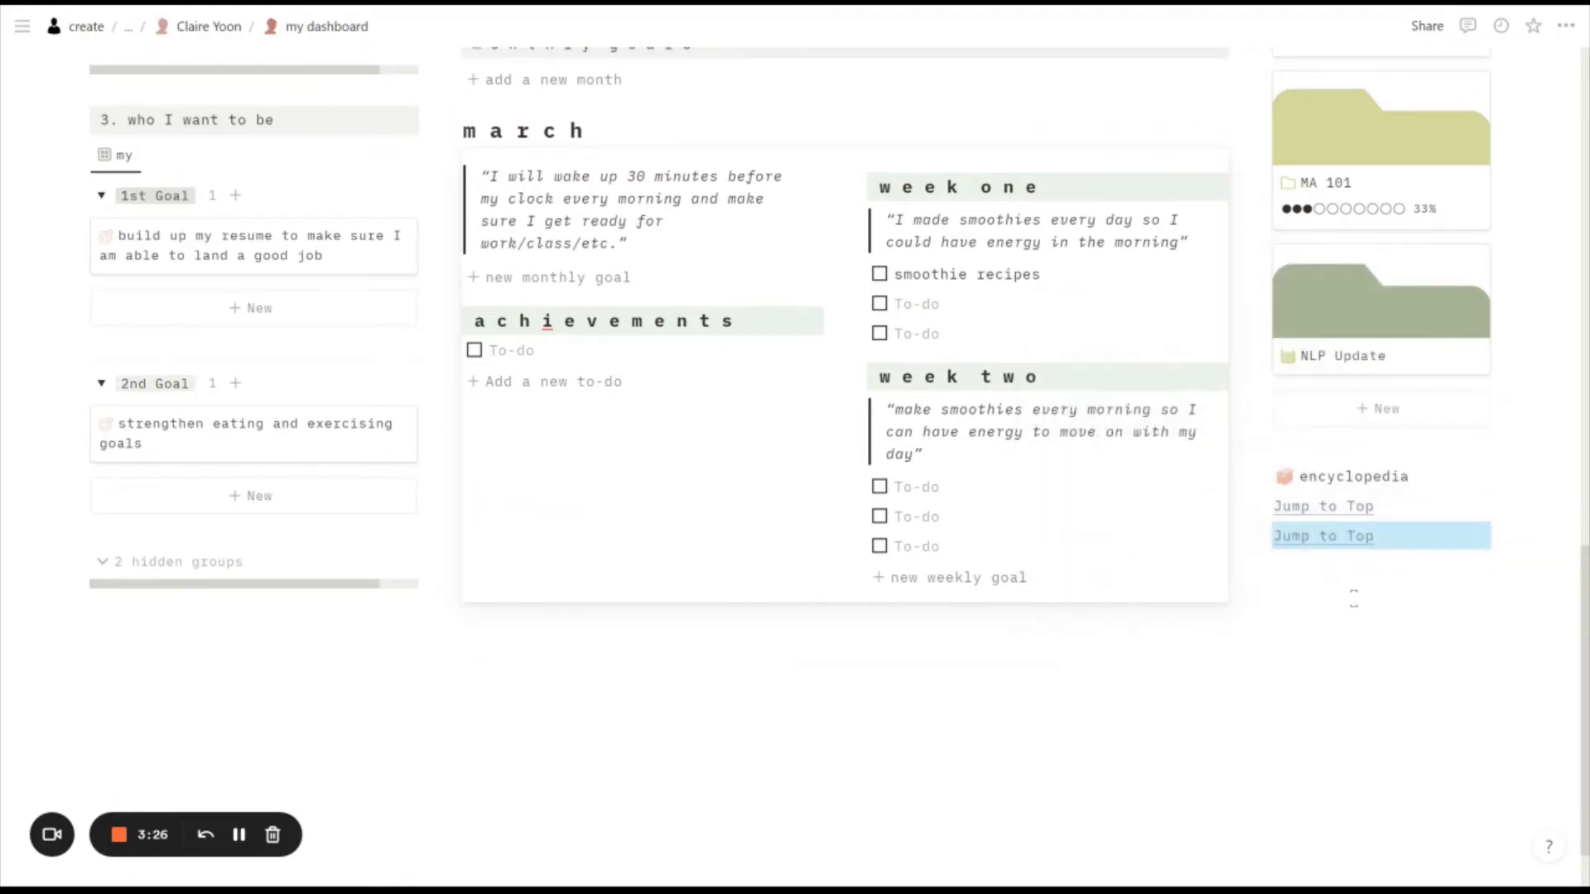
left_click_drag(1260, 536, 284, 202)
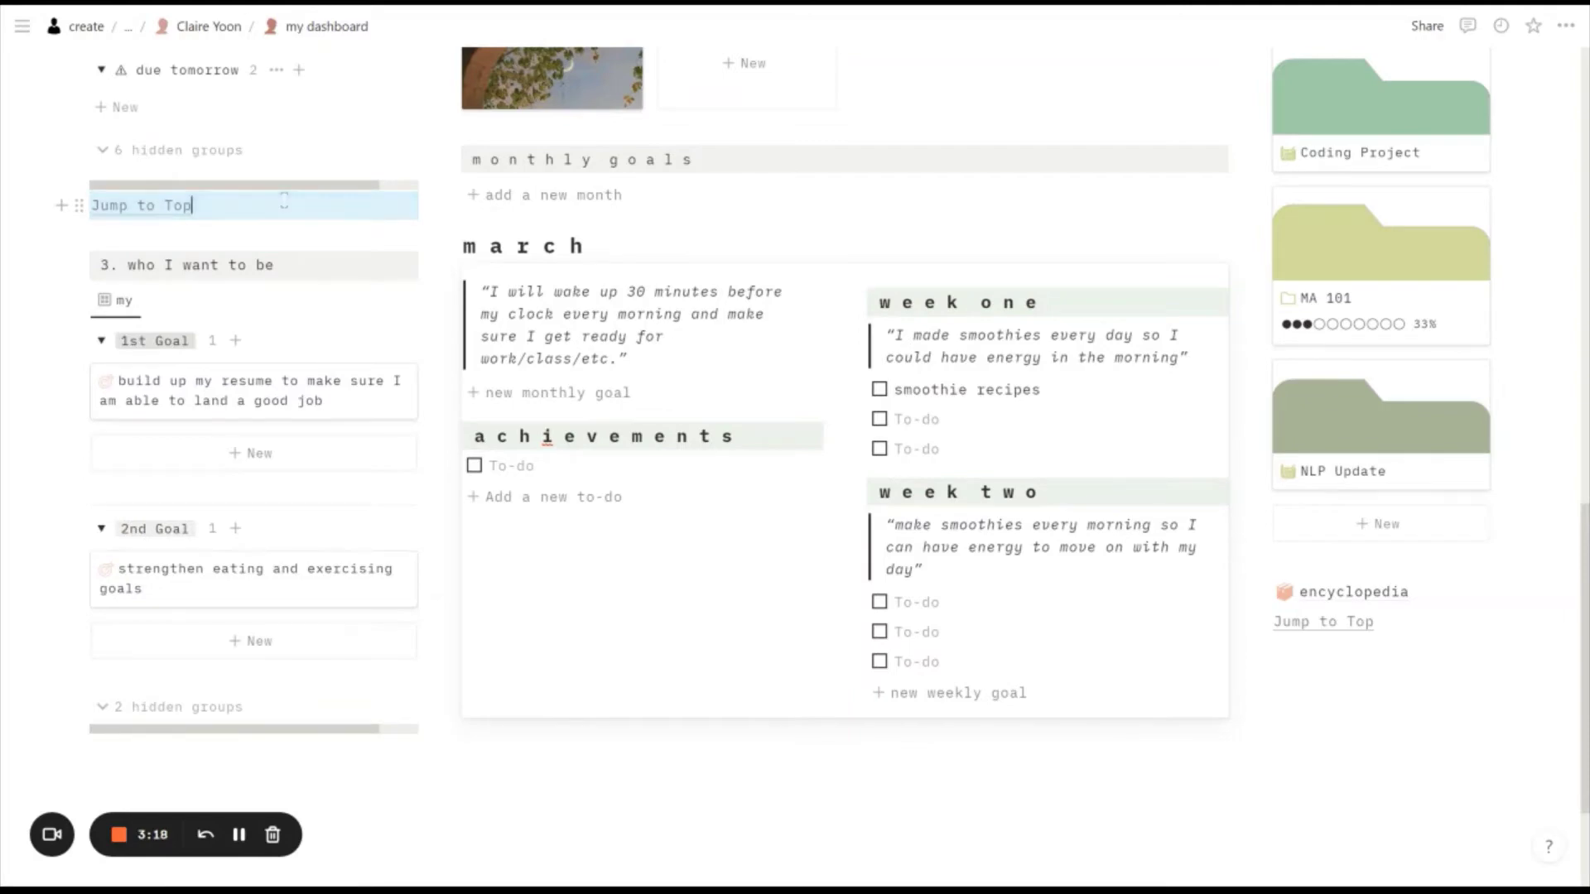
scroll(284, 201, "up", 3)
scroll(284, 207, "up", 4)
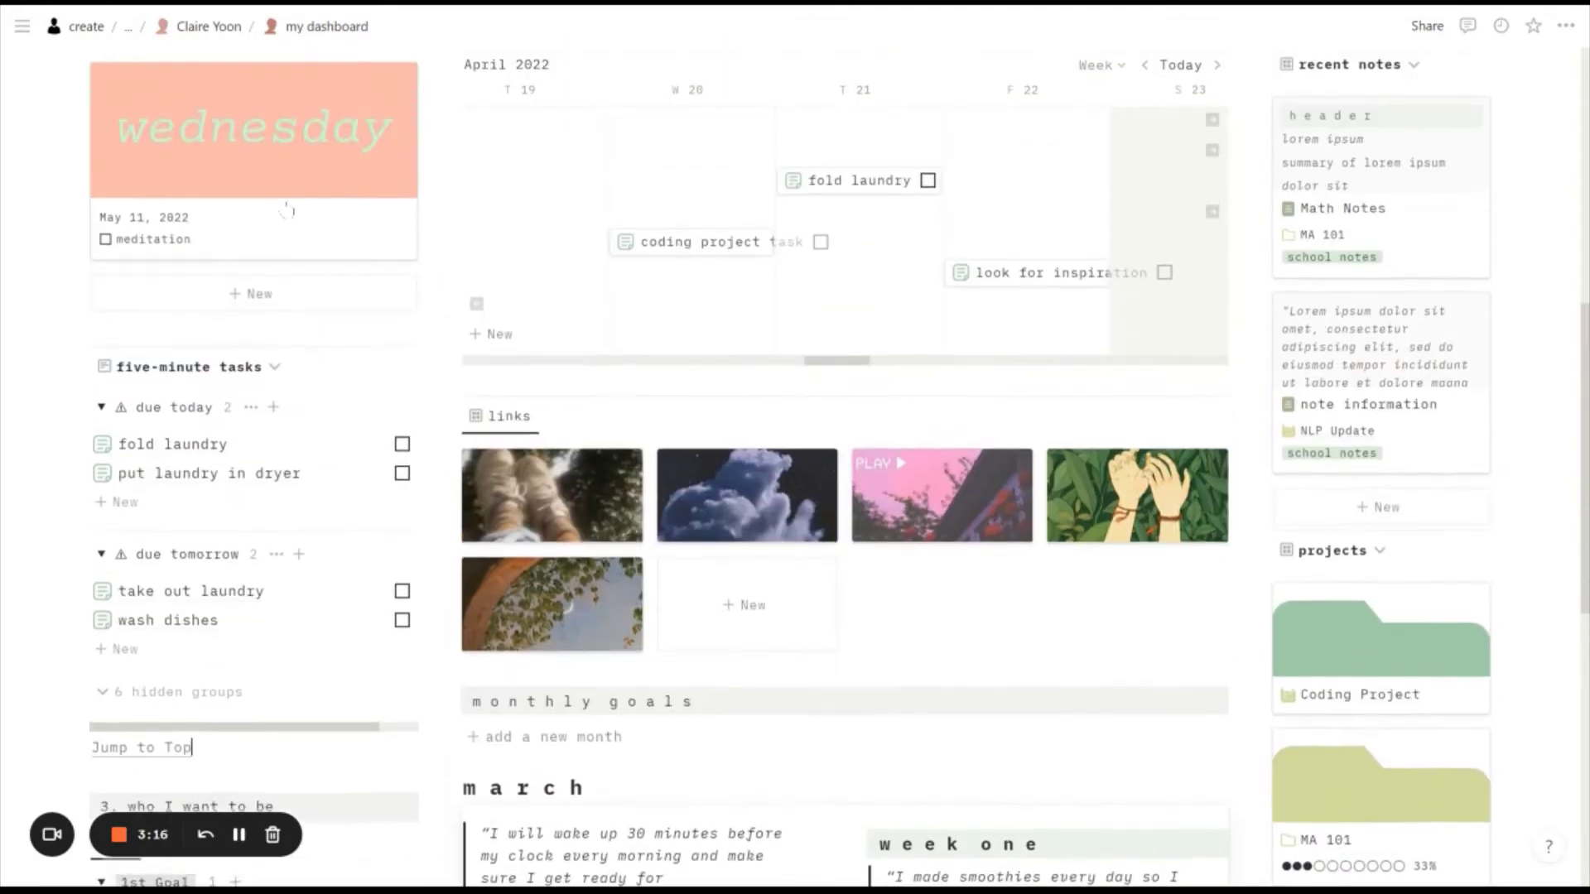
scroll(284, 207, "down", 4)
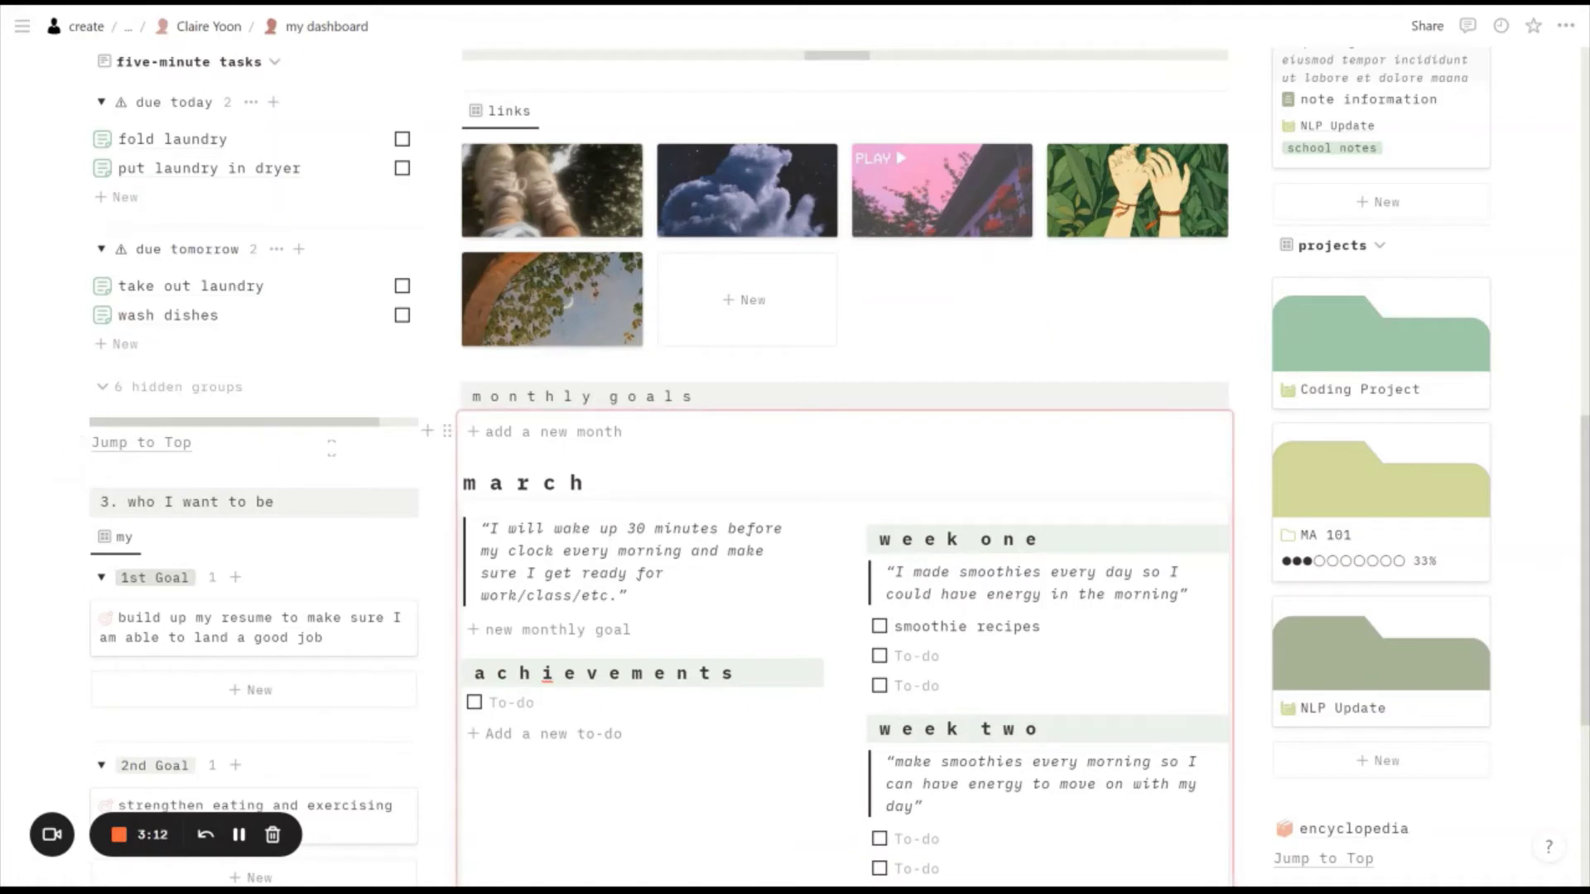
Insert an empty Untitled subpage with 'h' and 'e' blocks arranged as two columns.
key("Return")
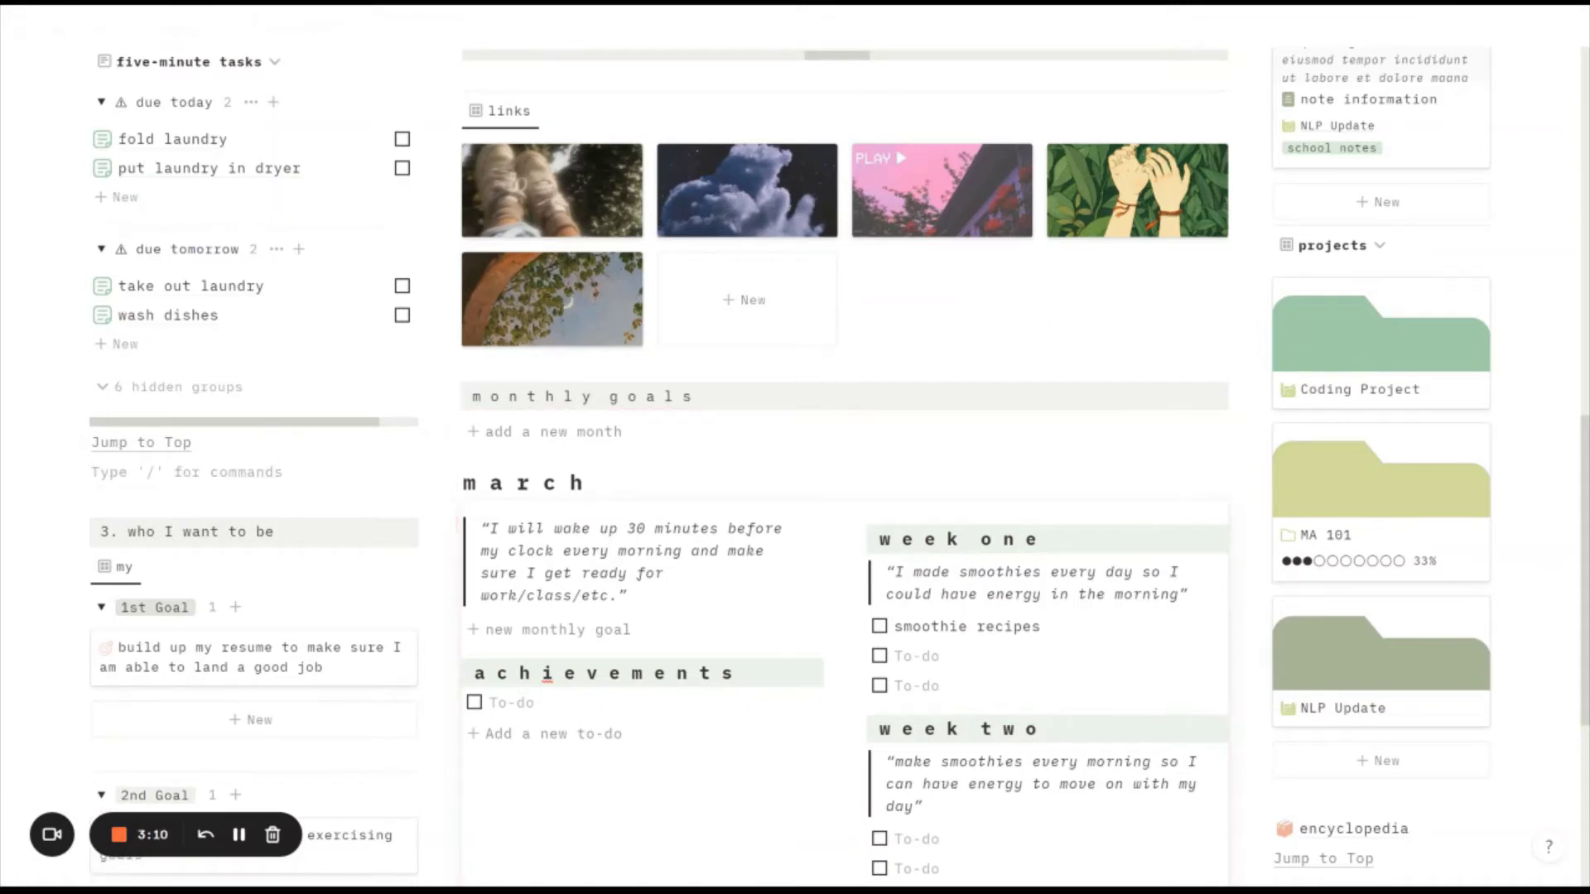
type("/pa")
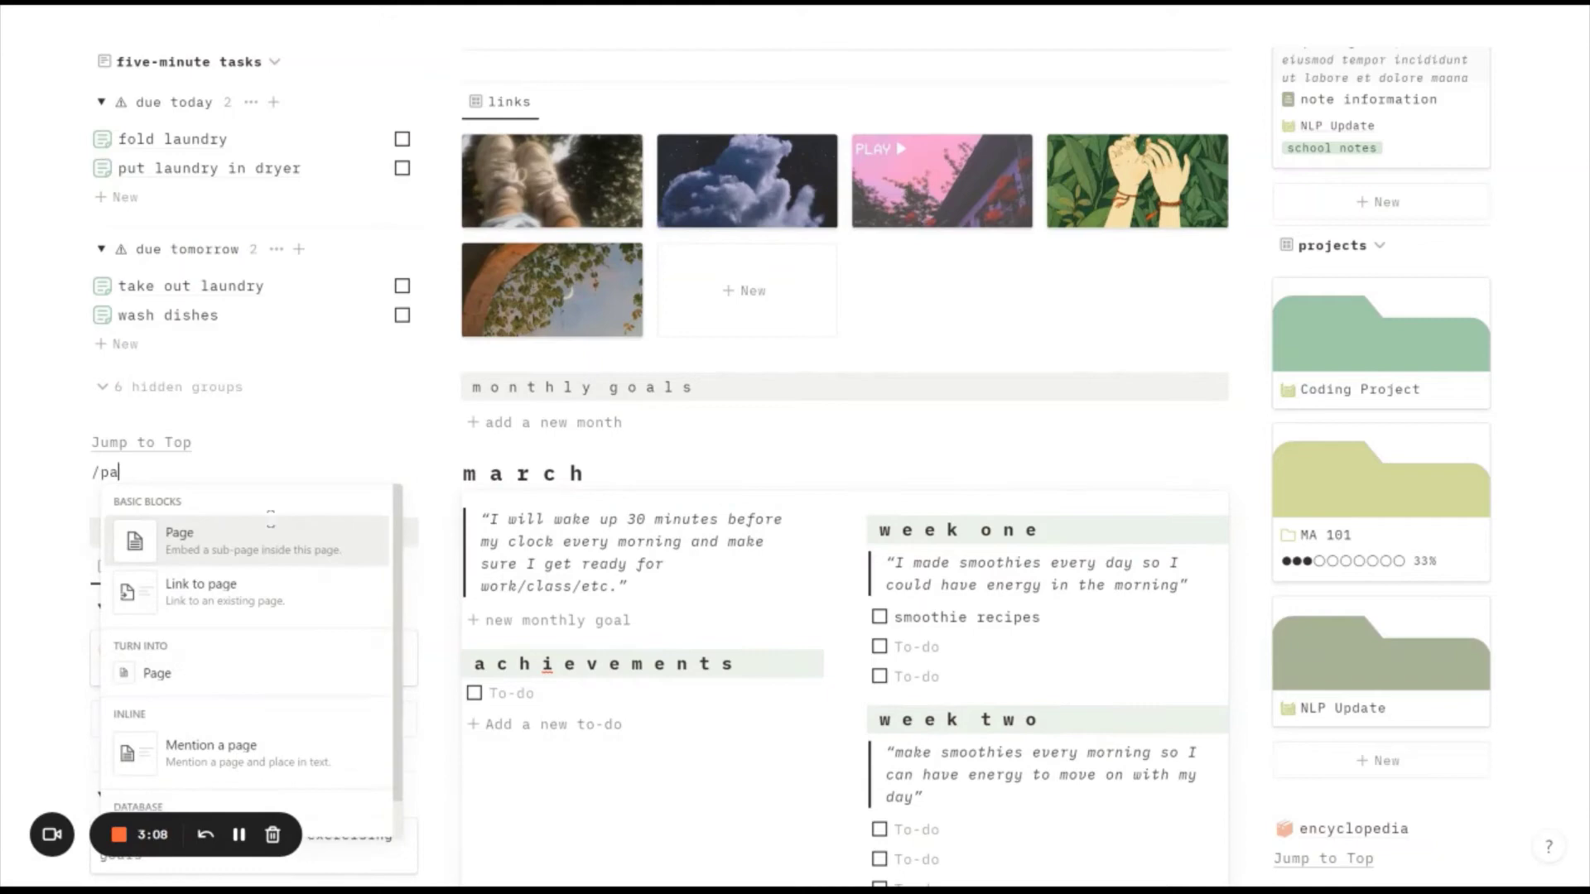
left_click(250, 555)
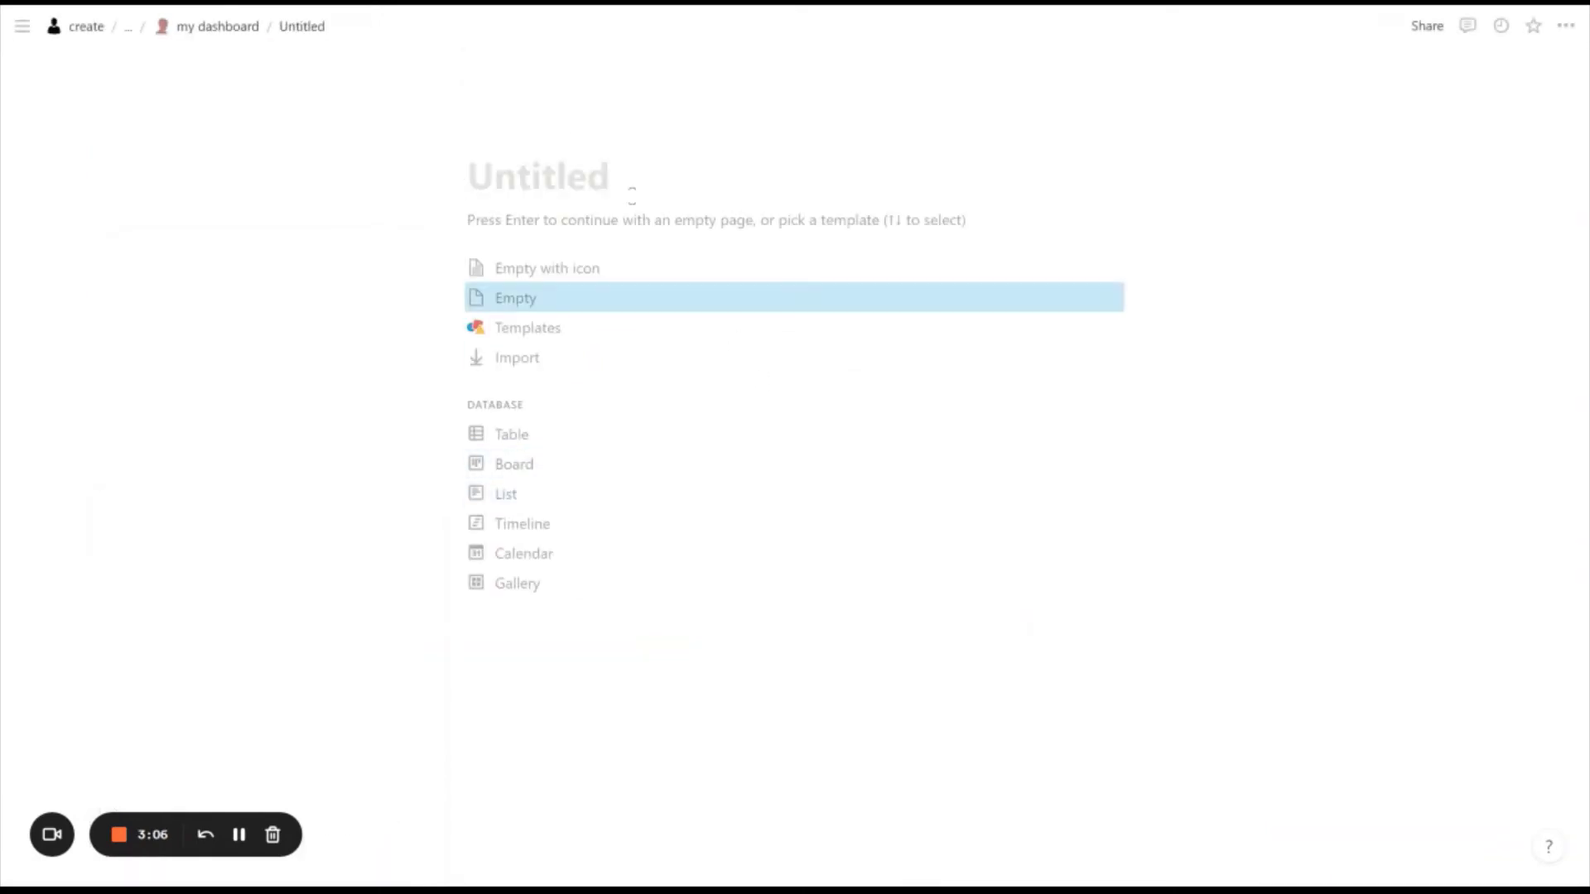
left_click(575, 218)
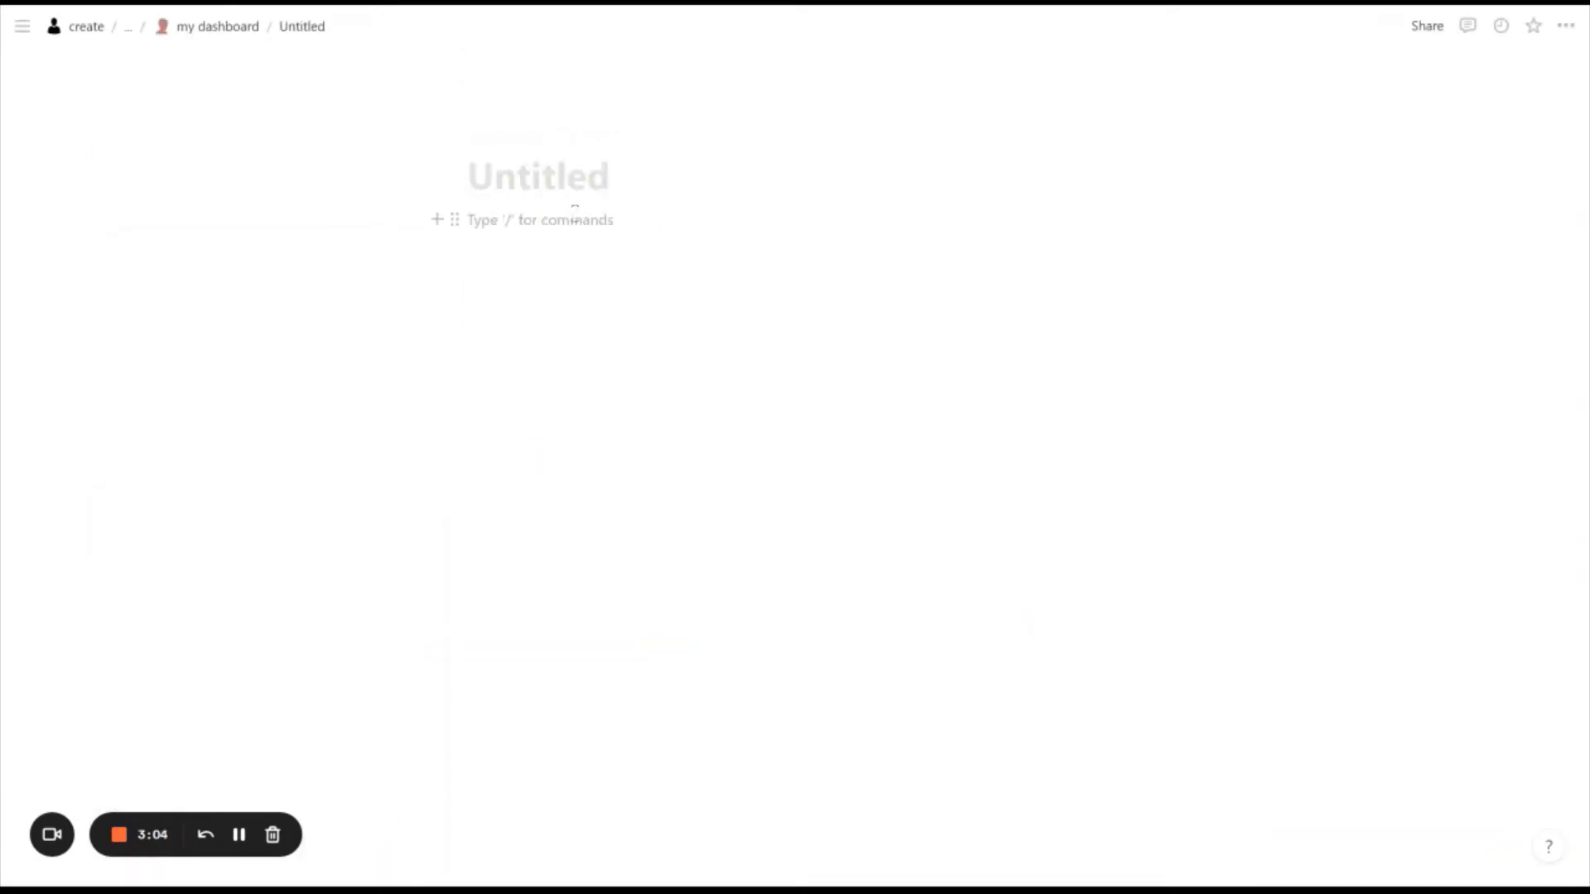
type("he")
key("Return")
key("BackSpace")
key("BackSpace")
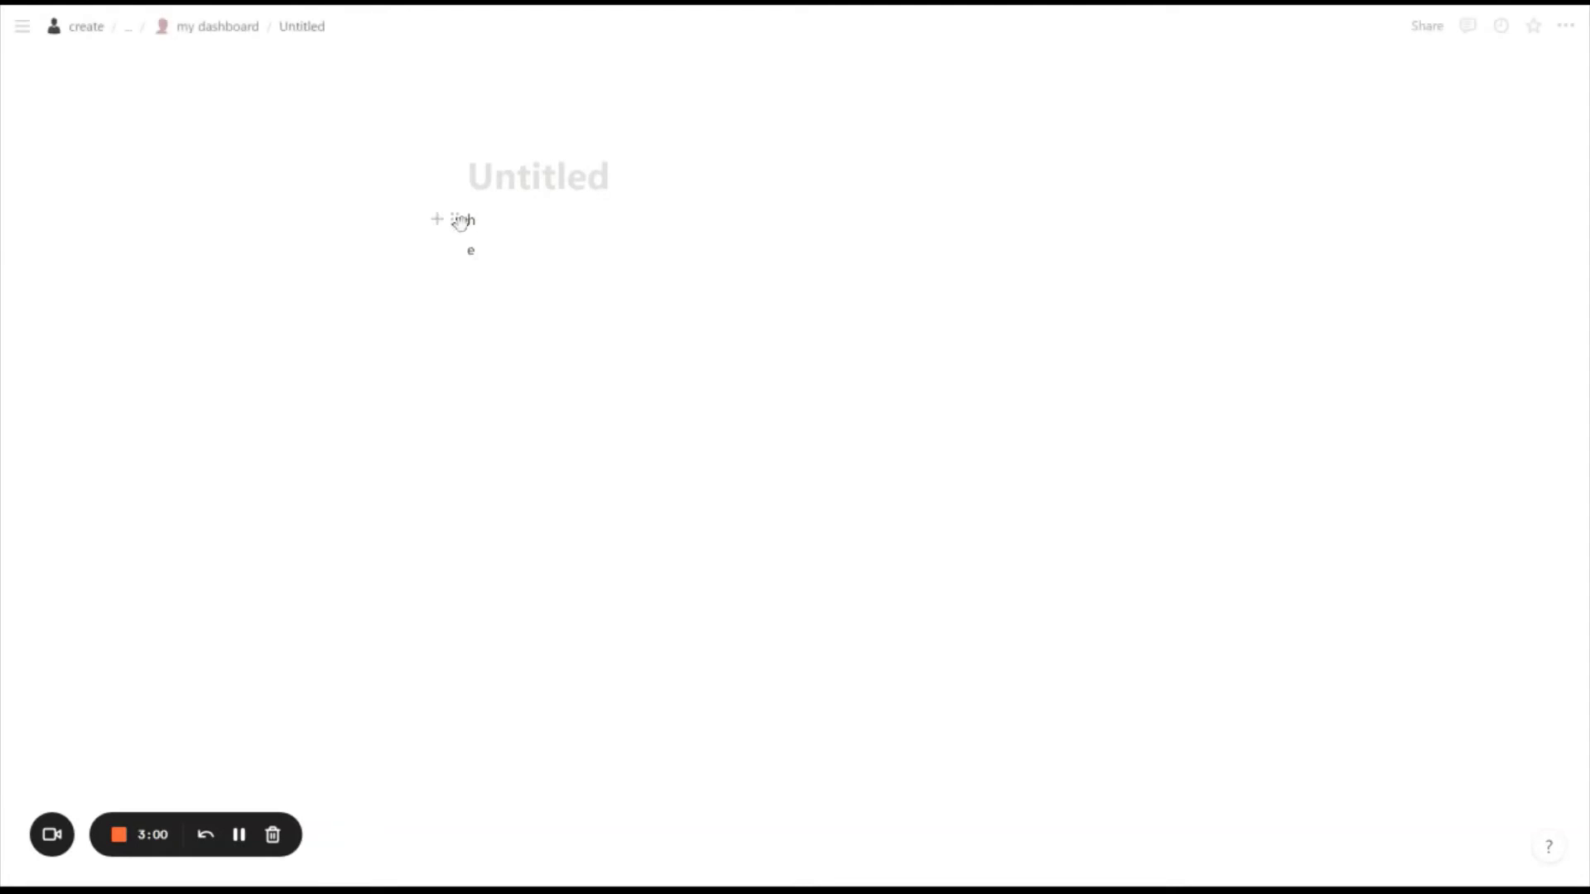
left_click_drag(446, 247, 807, 235)
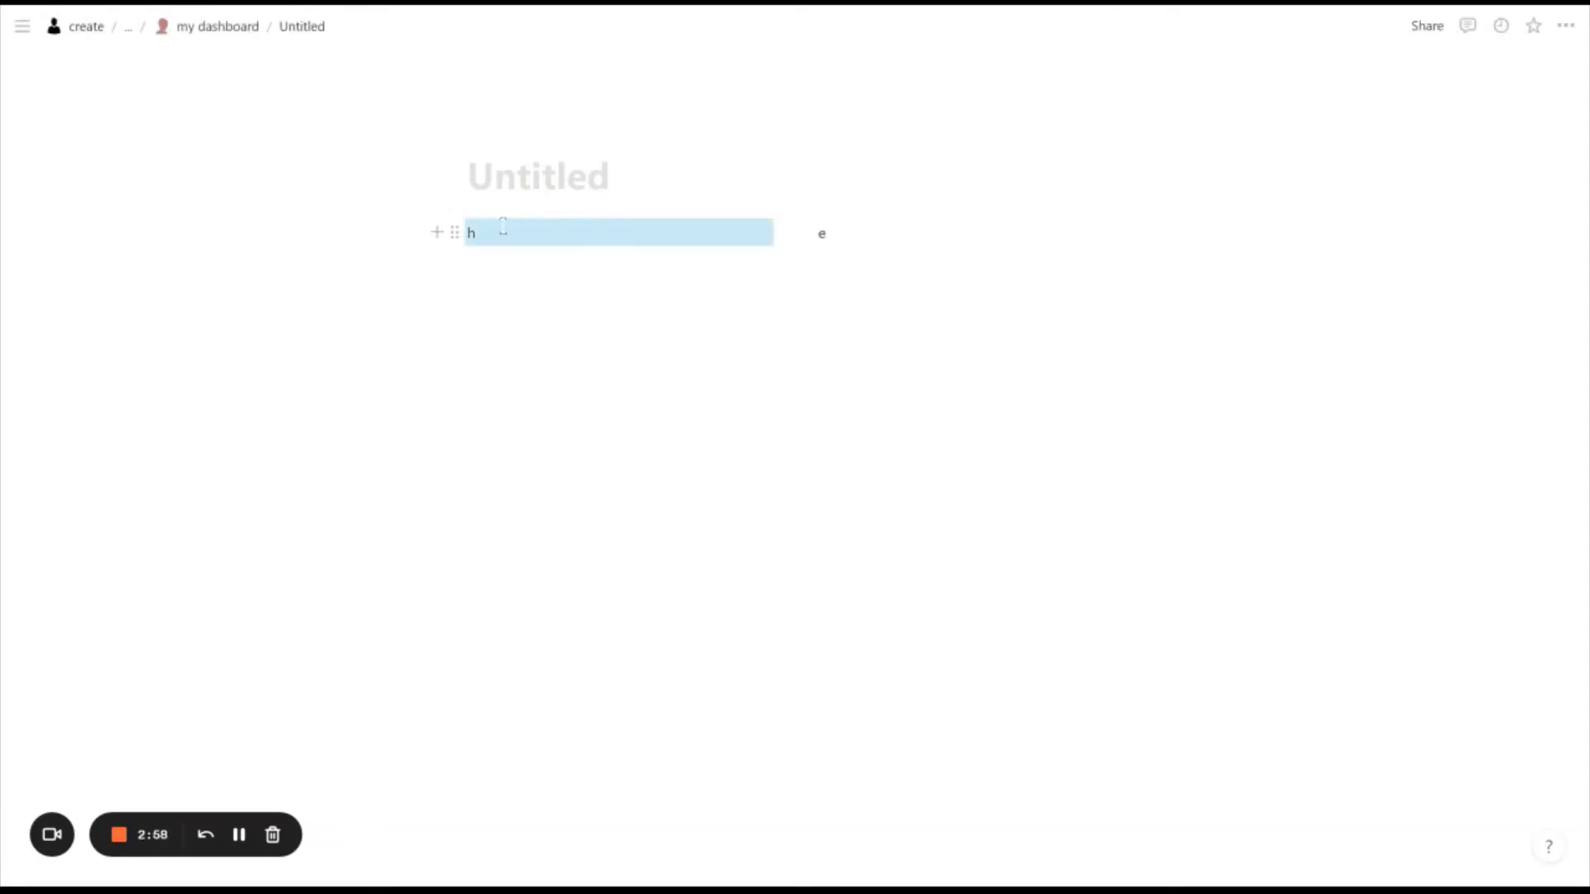
Back on my dashboard, turn the Untitled subpage into Text and delete 'h' and the empty blocks.
left_click(238, 25)
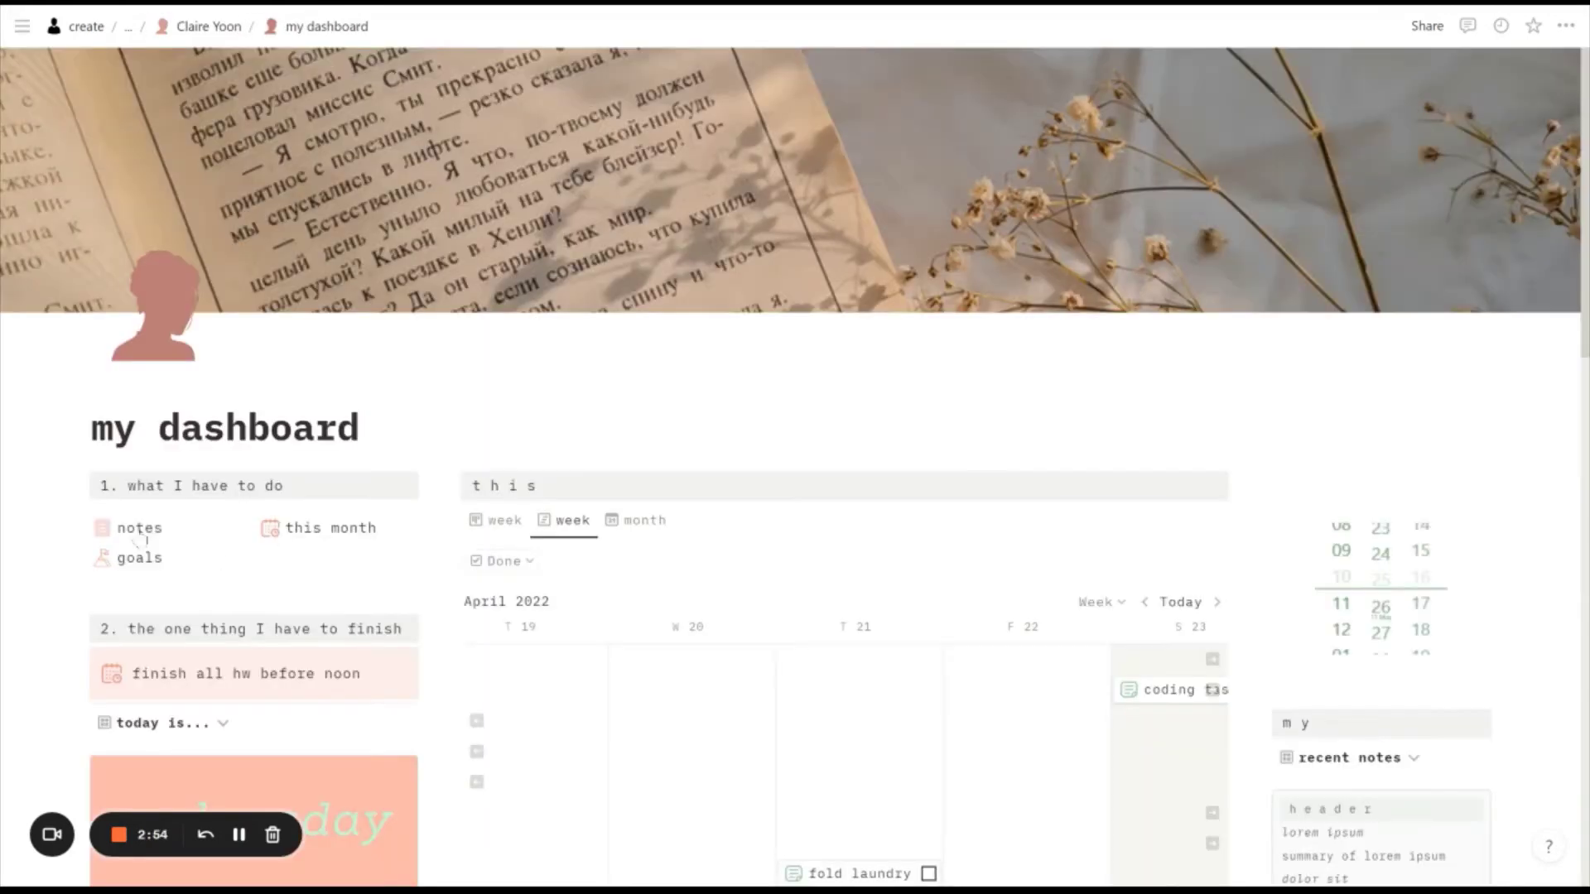
scroll(139, 530, "down", 7)
scroll(139, 539, "down", 3)
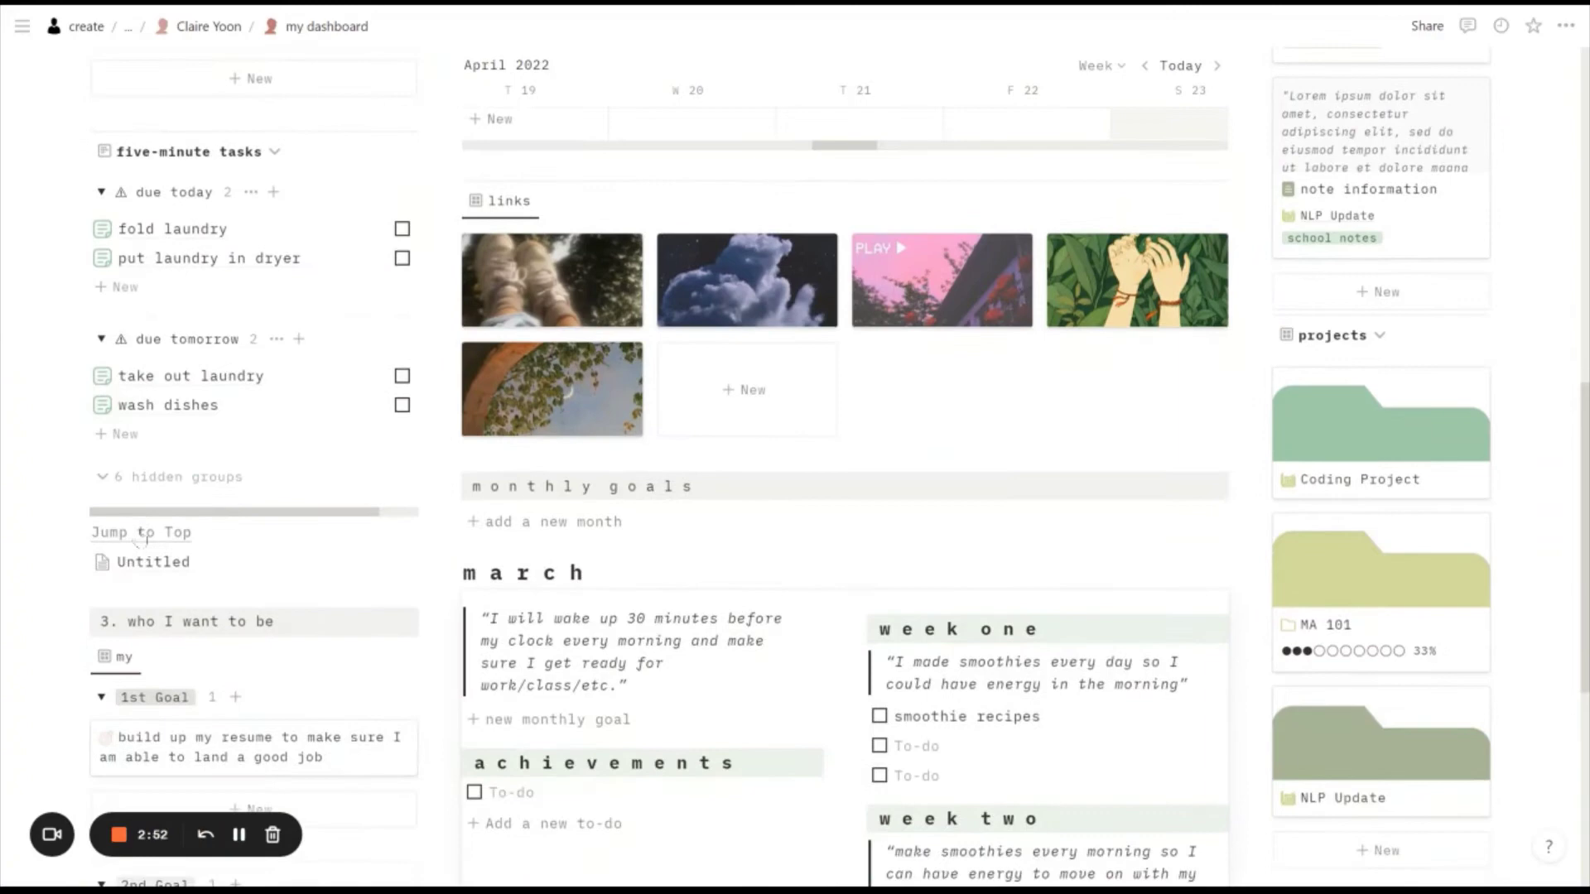
left_click(80, 561)
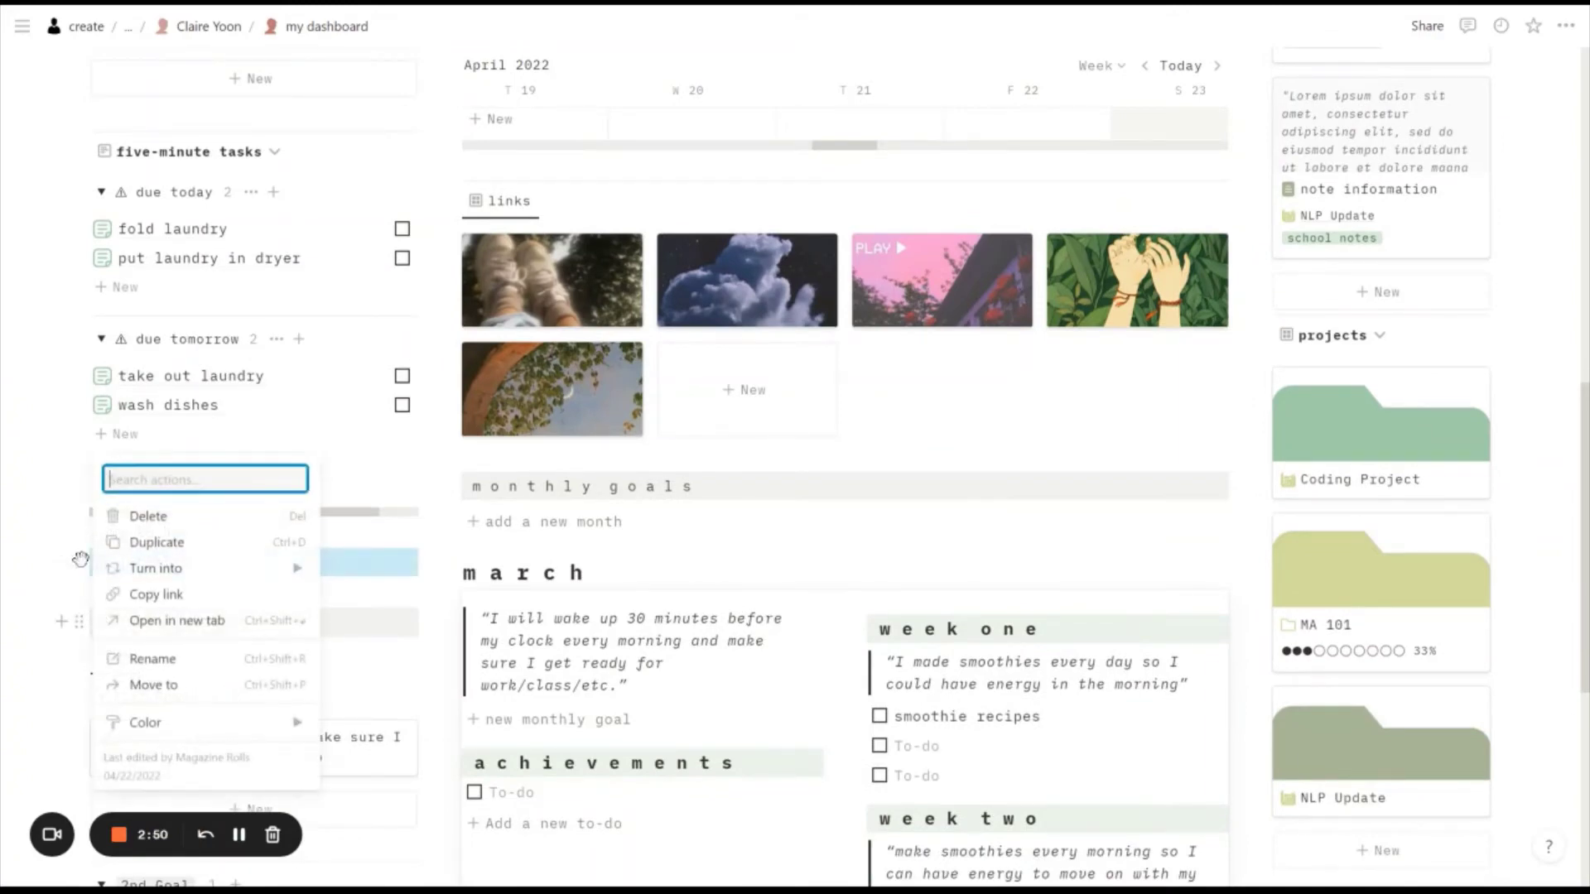
mouse_move(184, 569)
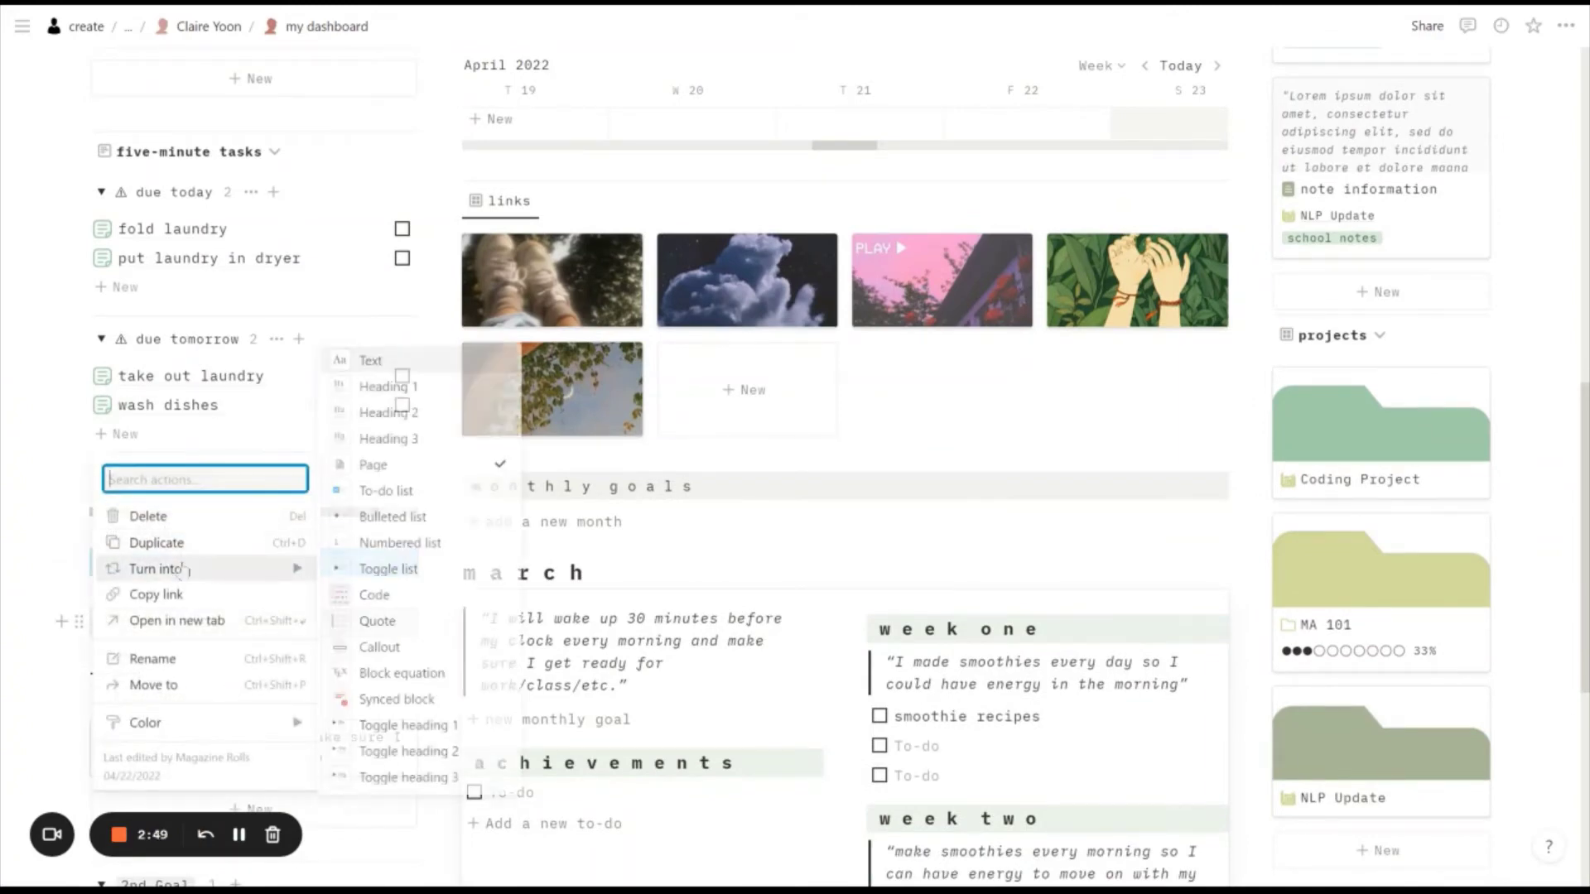
left_click(401, 362)
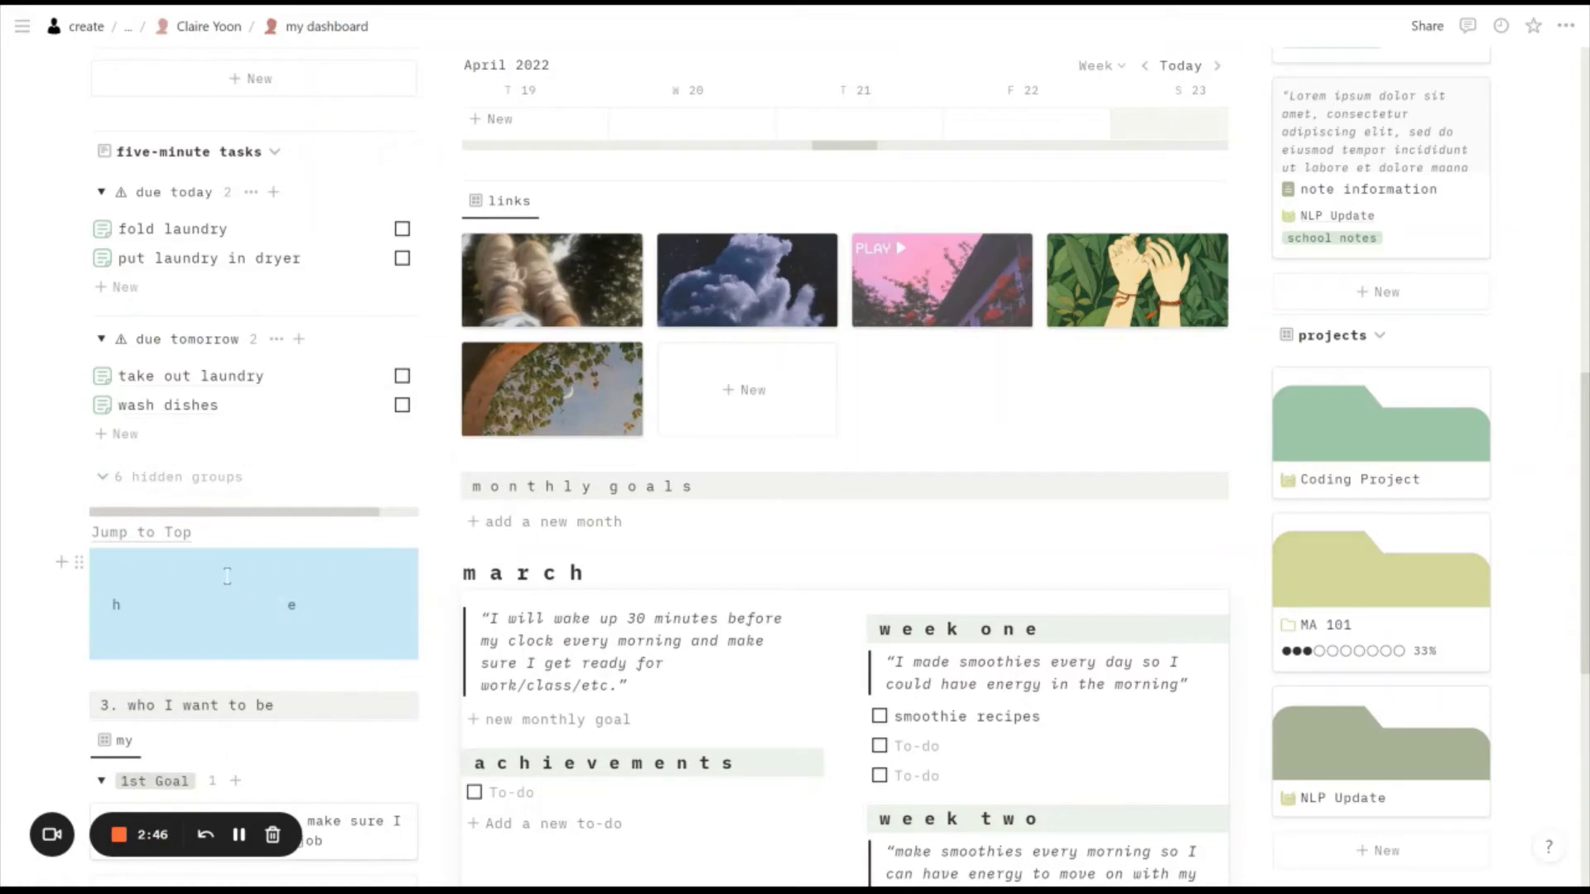
left_click(187, 566)
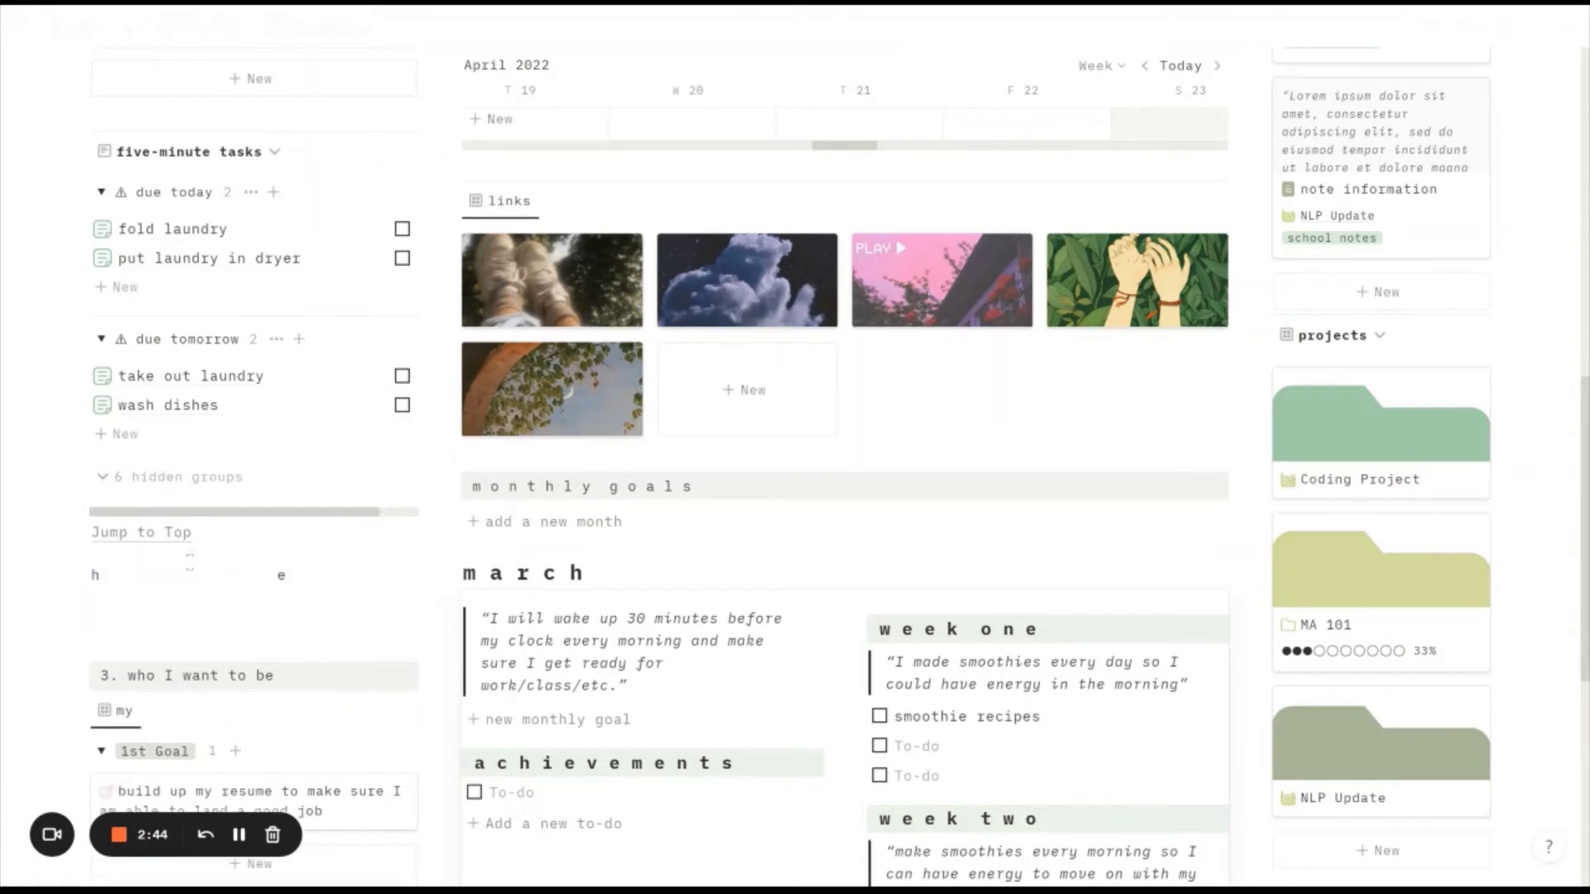
key("BackSpace")
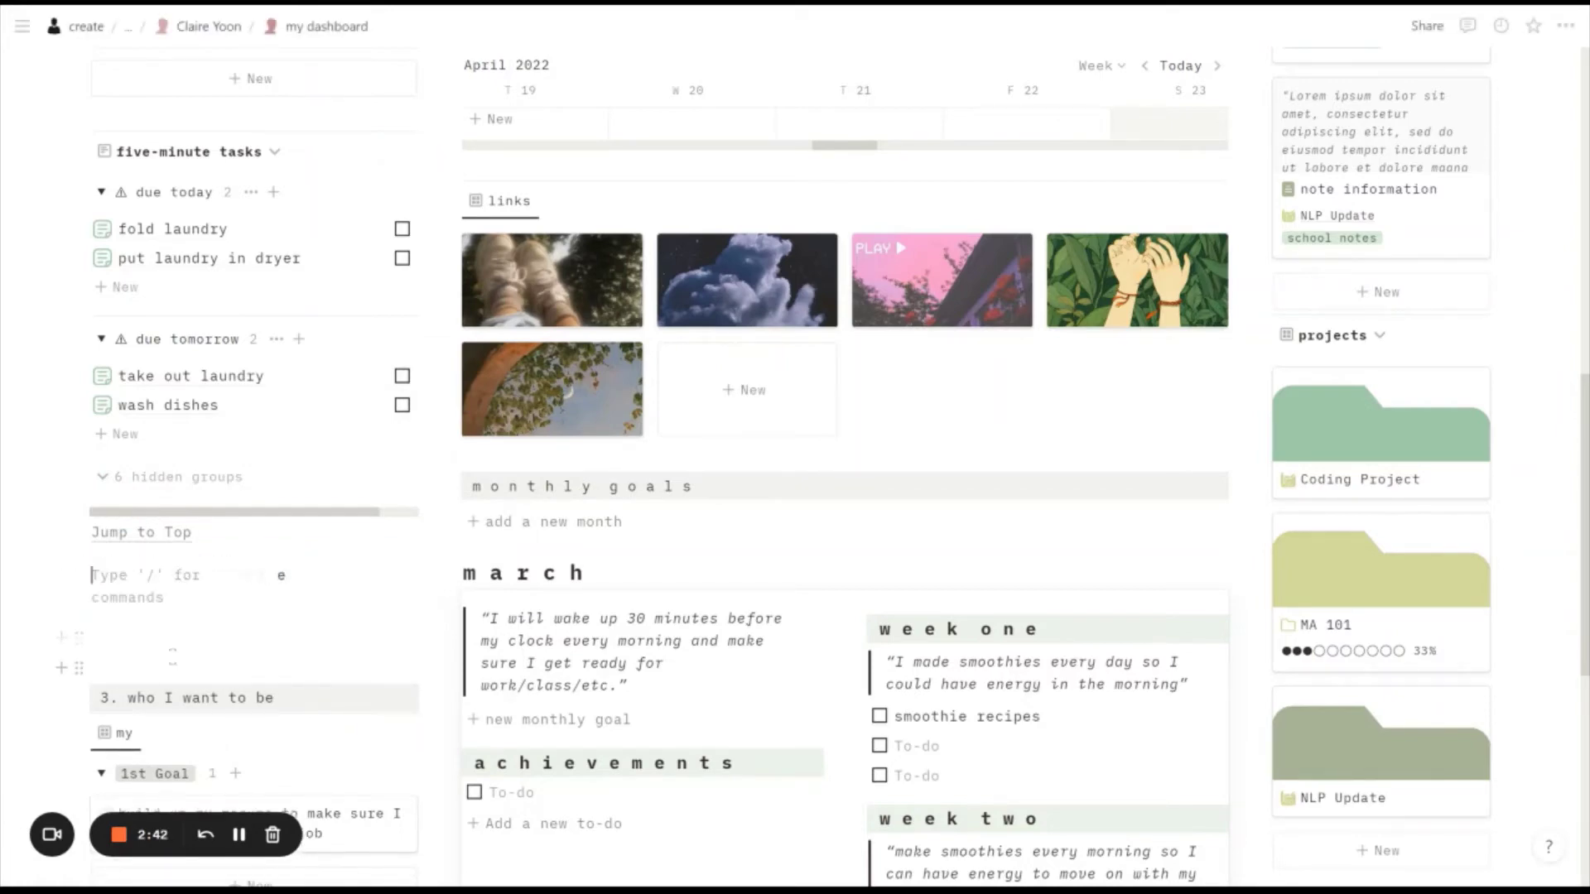
key("BackSpace")
key("BackSpace")
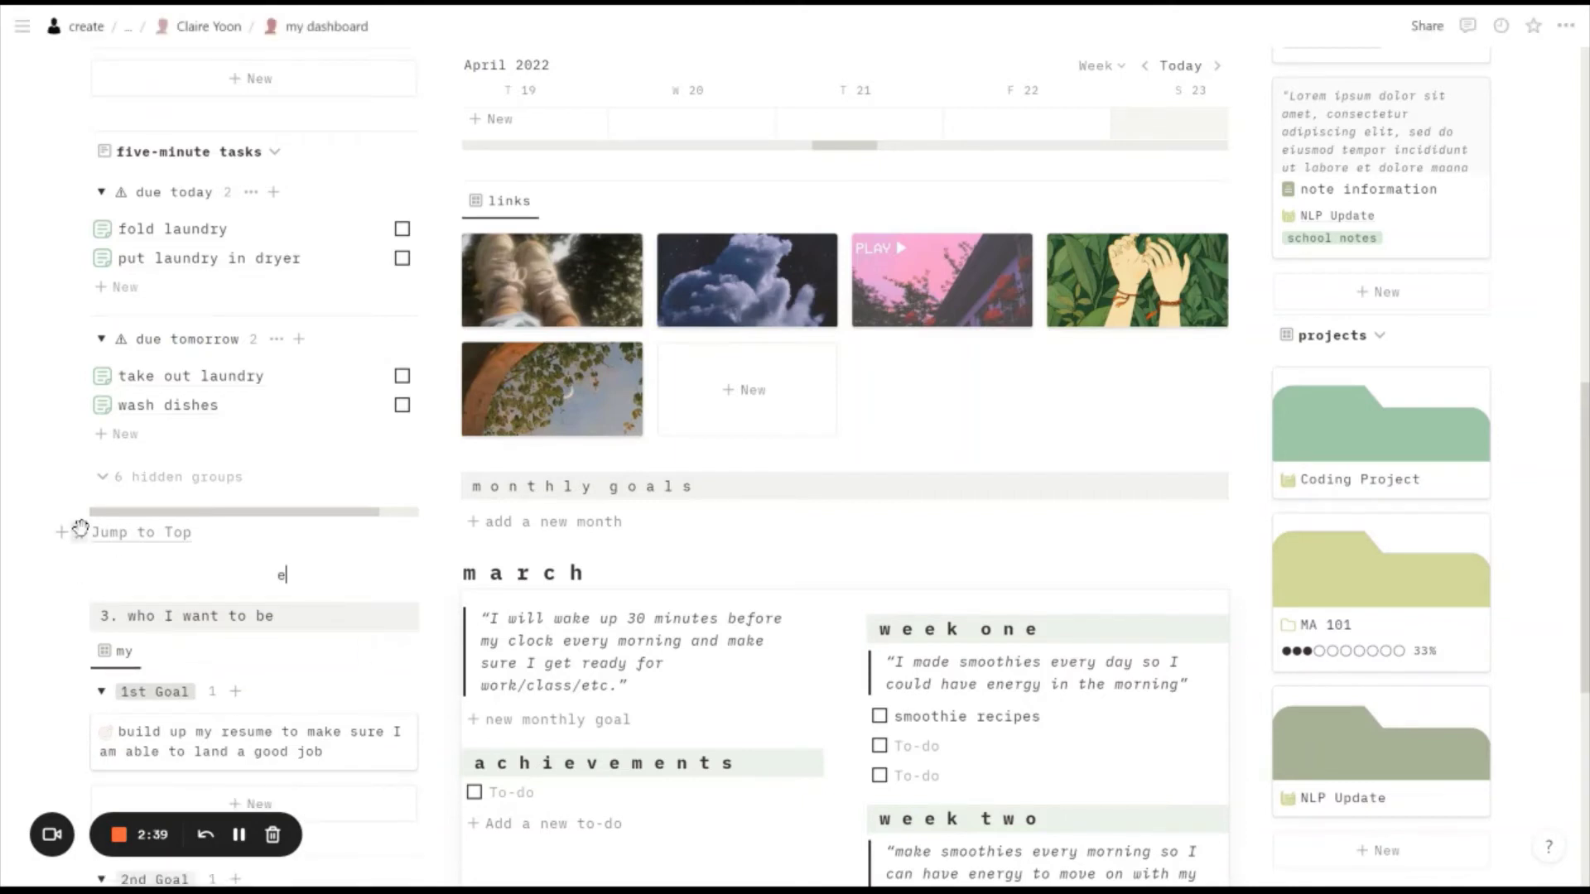
Drag 'Jump to Top' into the column beside 'e', delete 'e', and push the column right.
left_click_drag(299, 573, 308, 586)
key("BackSpace")
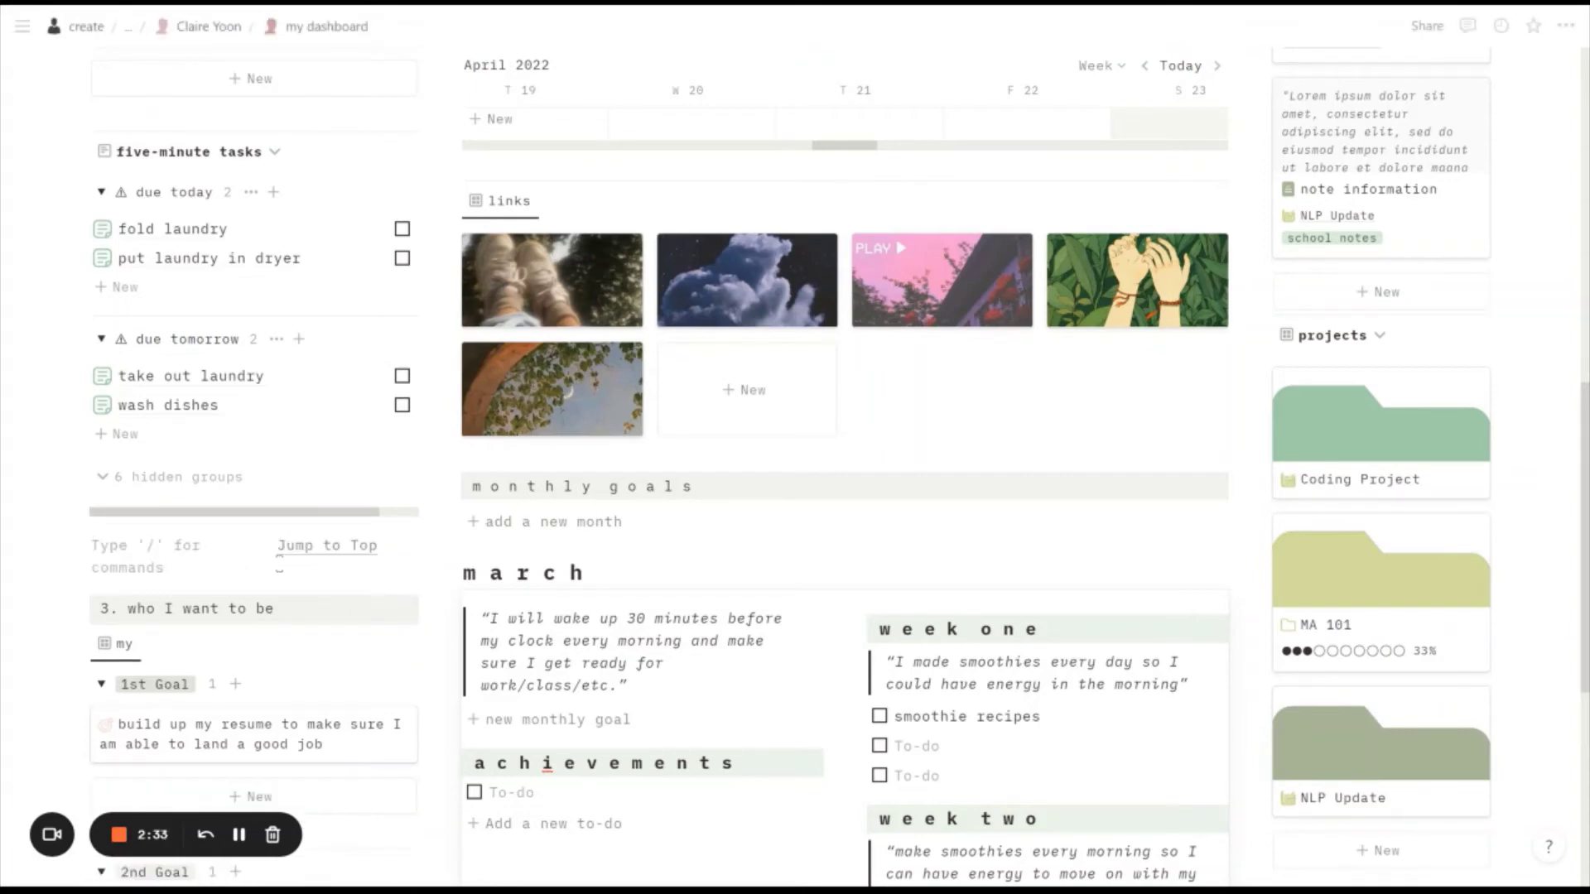
key("BackSpace")
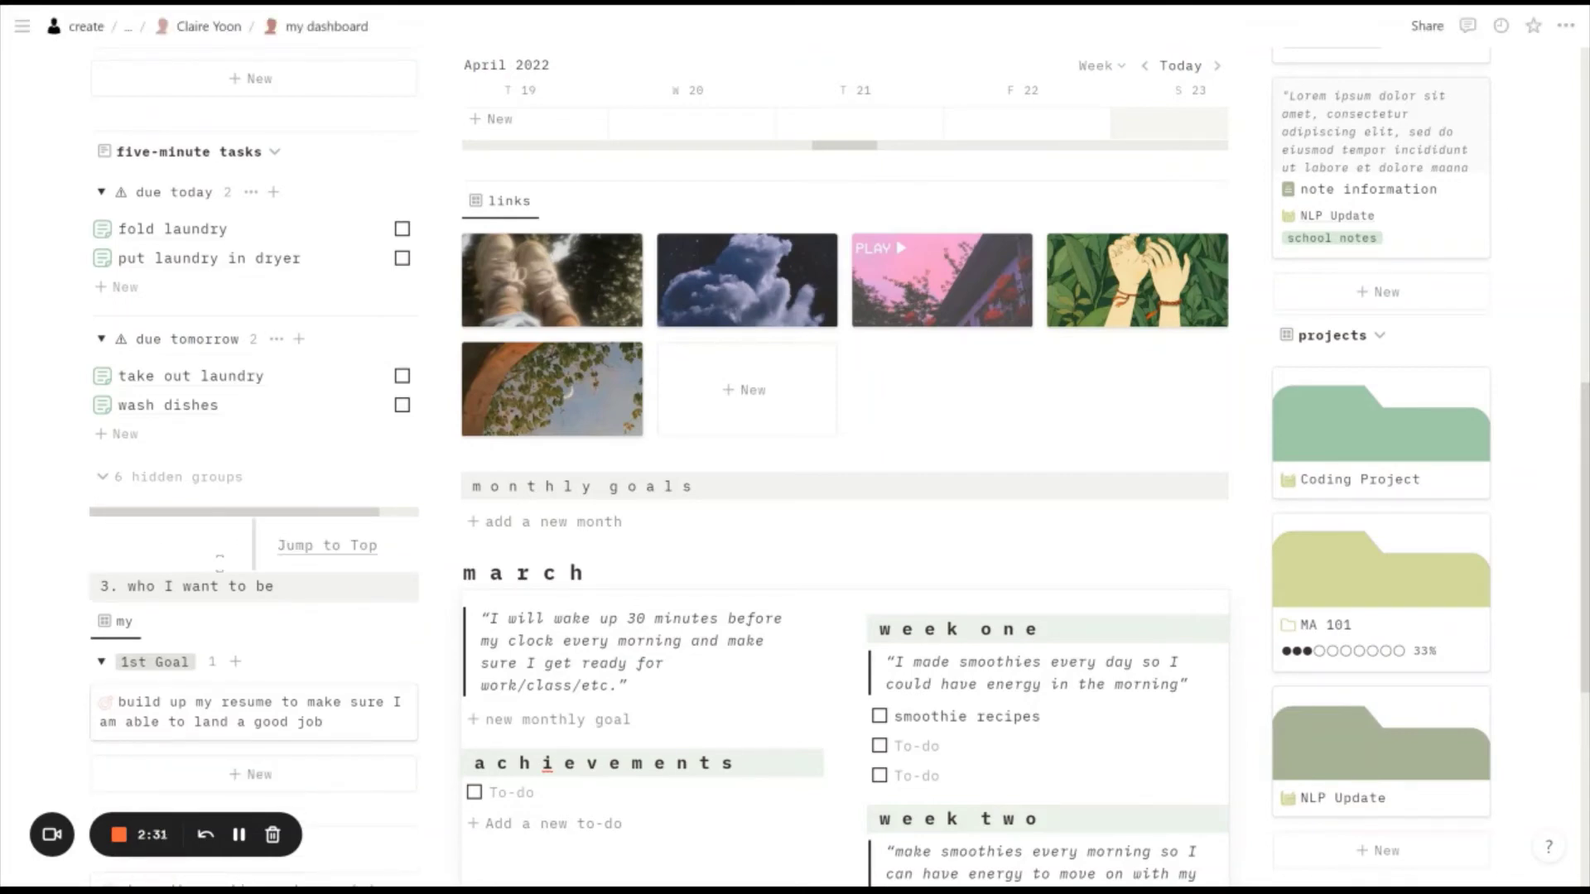
mouse_move(293, 570)
left_mouse_down()
mouse_move(278, 567)
mouse_move(306, 563)
mouse_move(289, 563)
left_mouse_up()
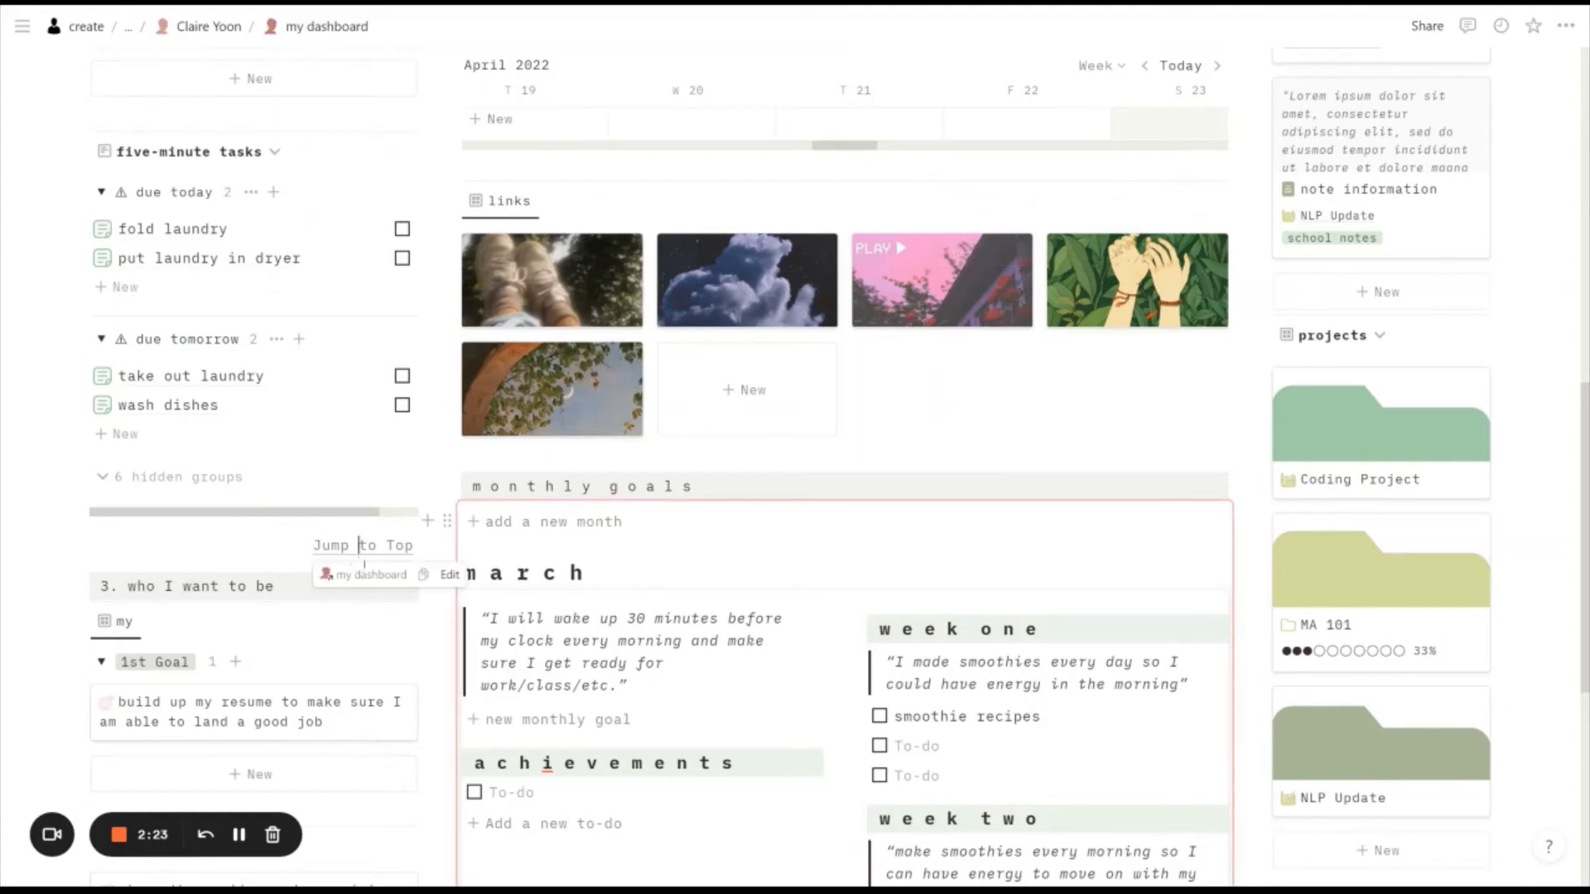
Follow the right-aligned 'Jump to Top' link, then scroll down to the encyclopedia block.
left_click(359, 547)
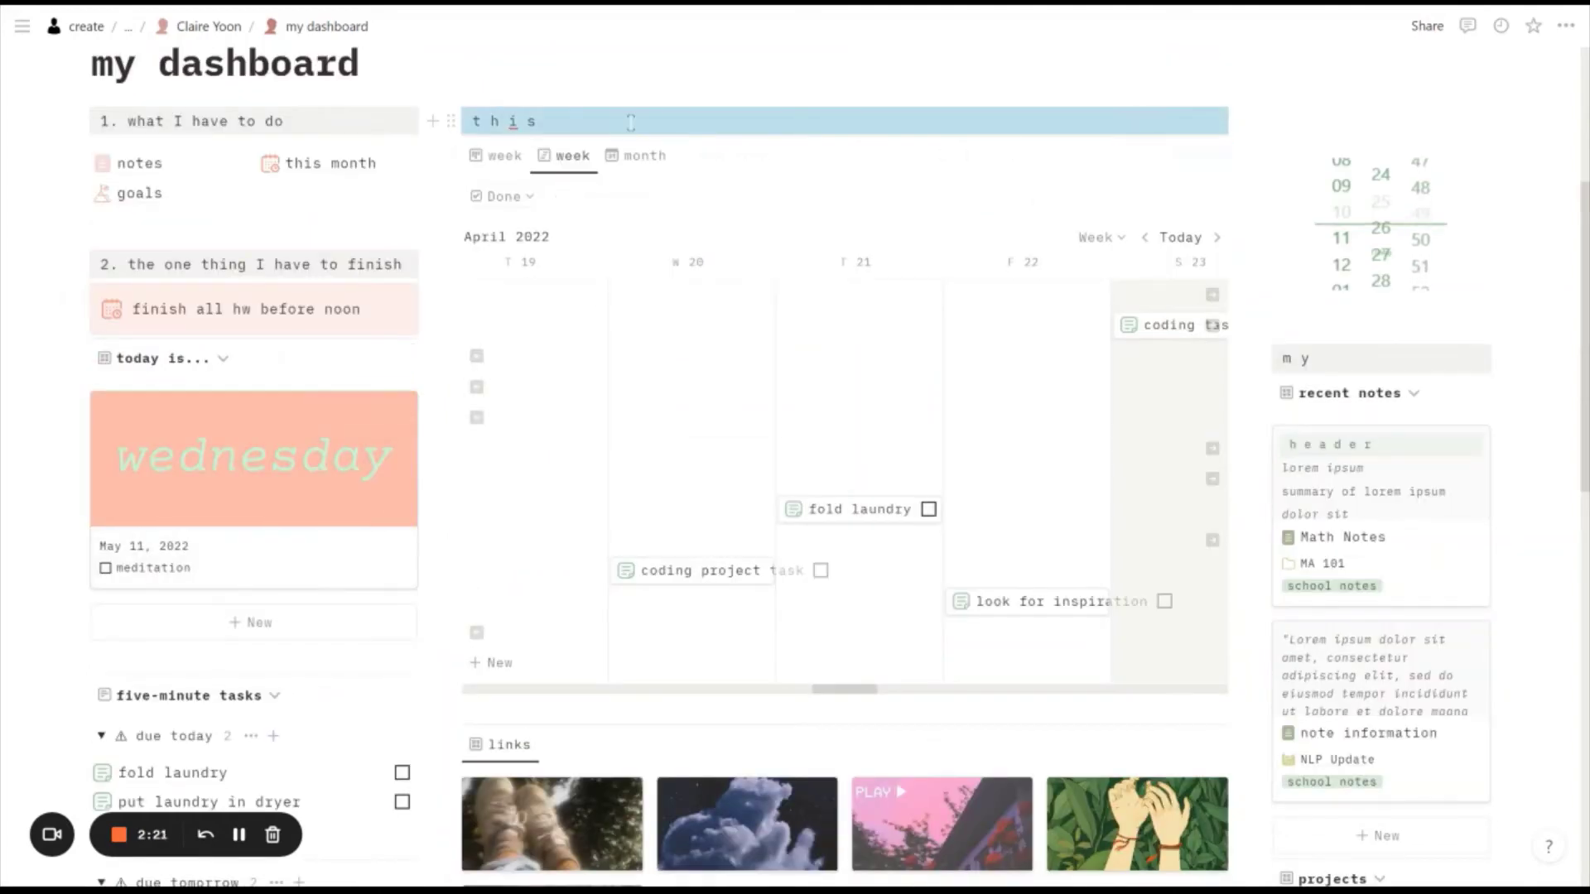
scroll(631, 123, "down", 2)
scroll(631, 123, "down", 1)
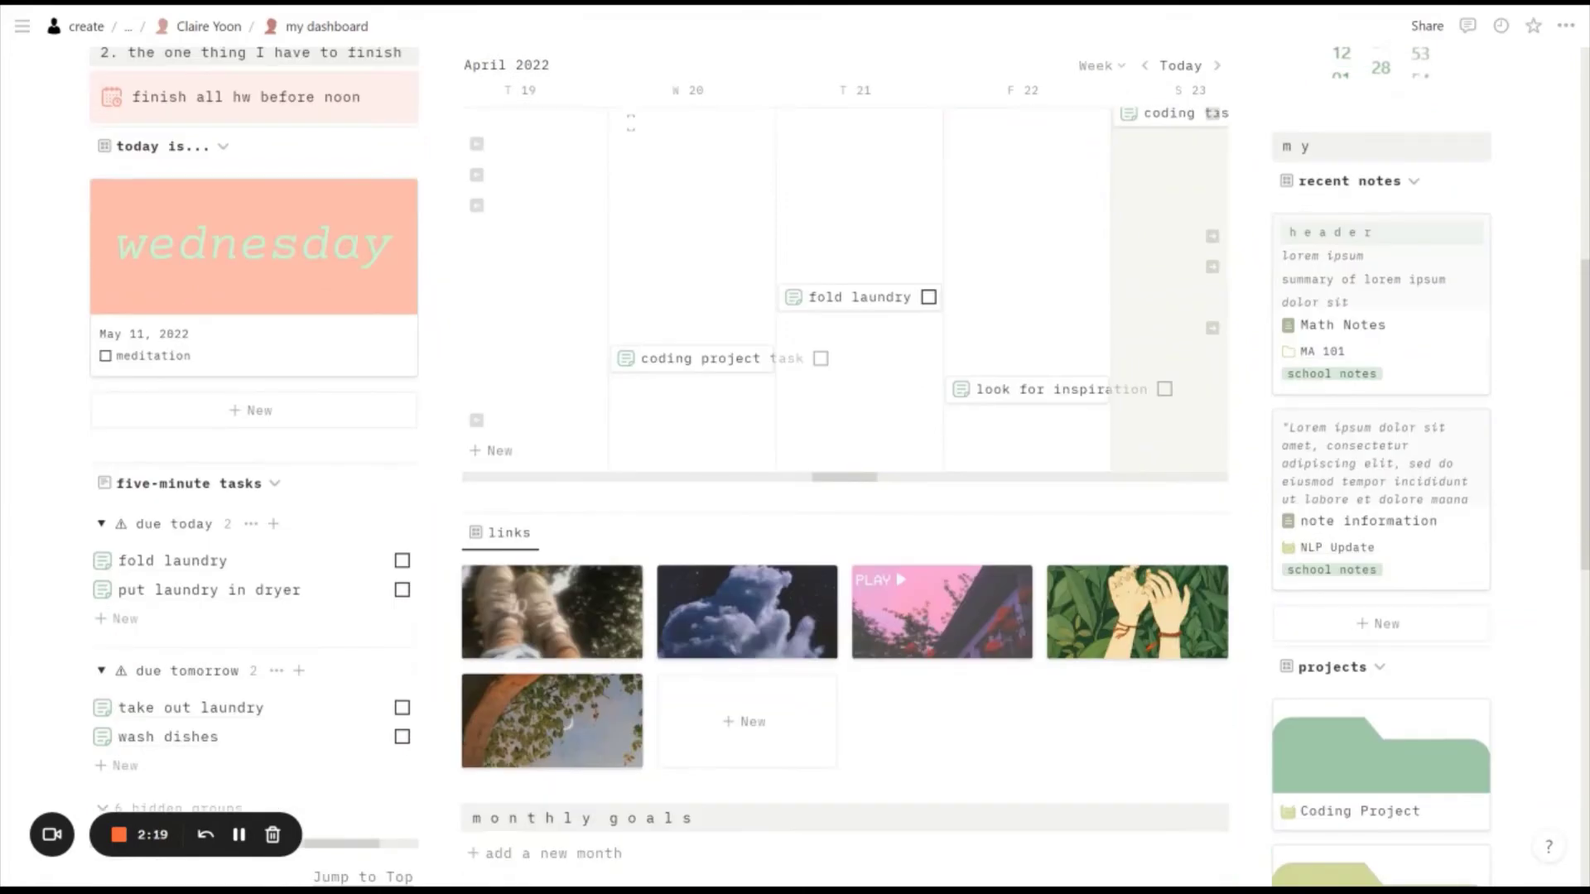
scroll(631, 123, "down", 8)
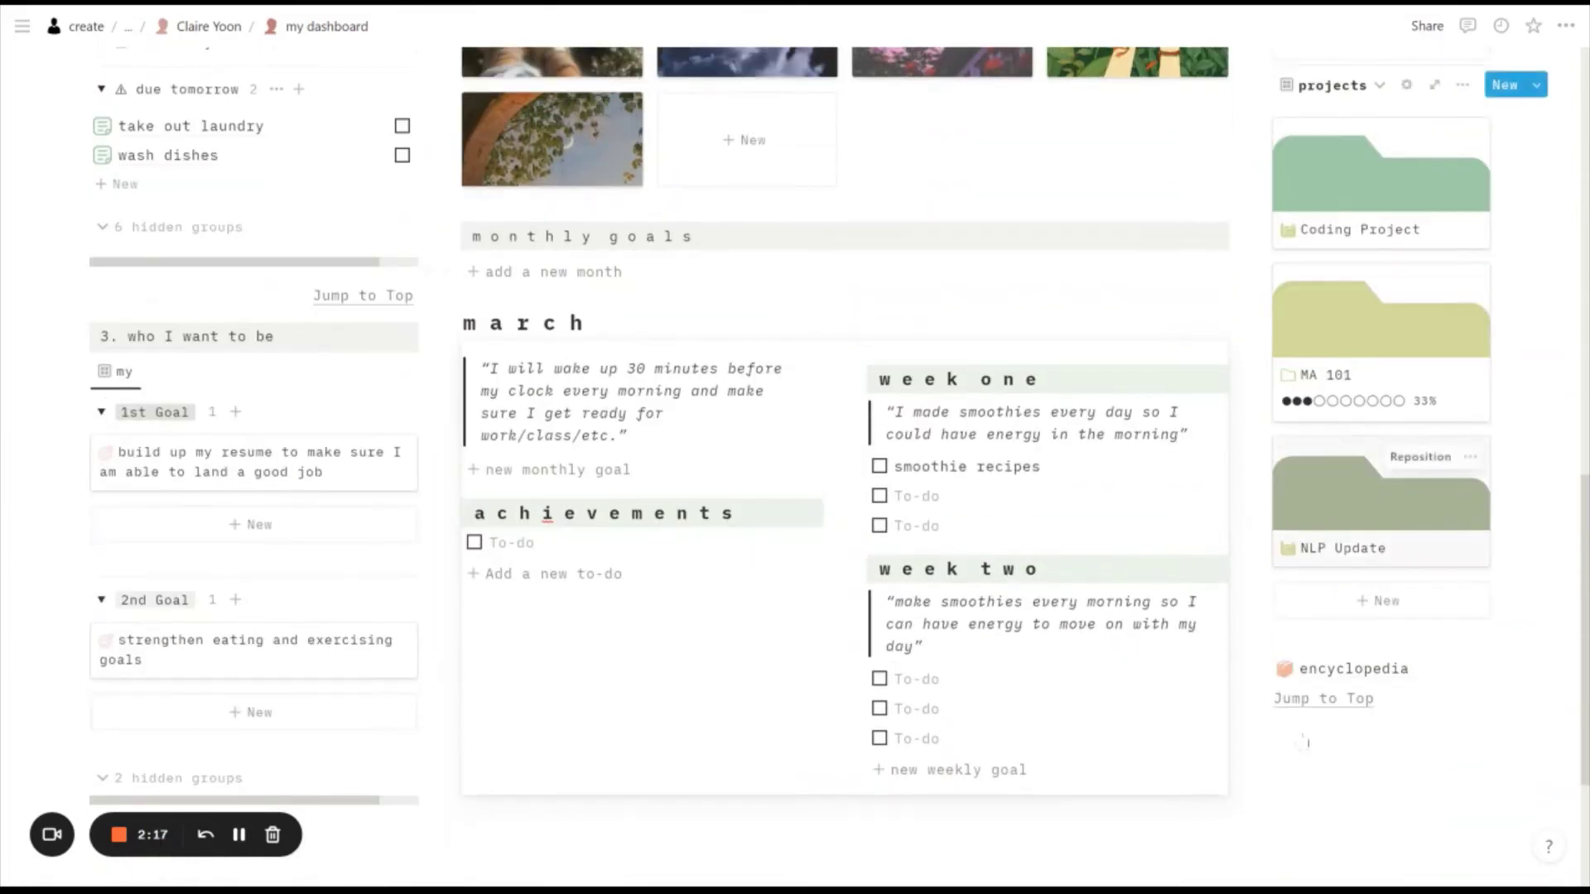
scroll(1339, 784, "down", 1)
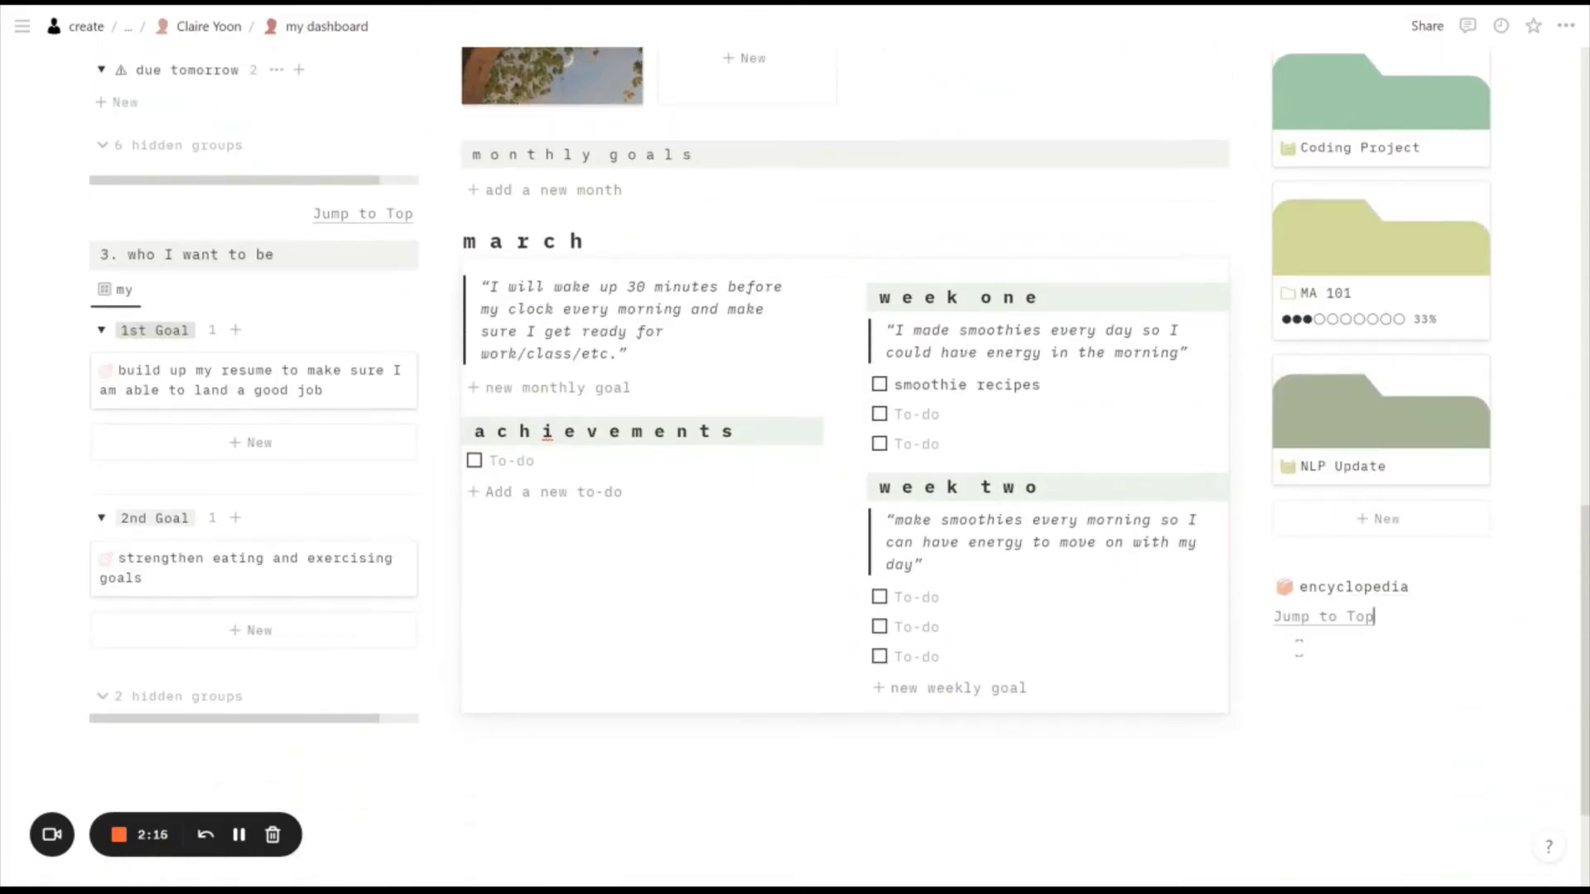
Copy a link to the encyclopedia block and click into the 'Jump to Top' line.
left_click(1262, 585)
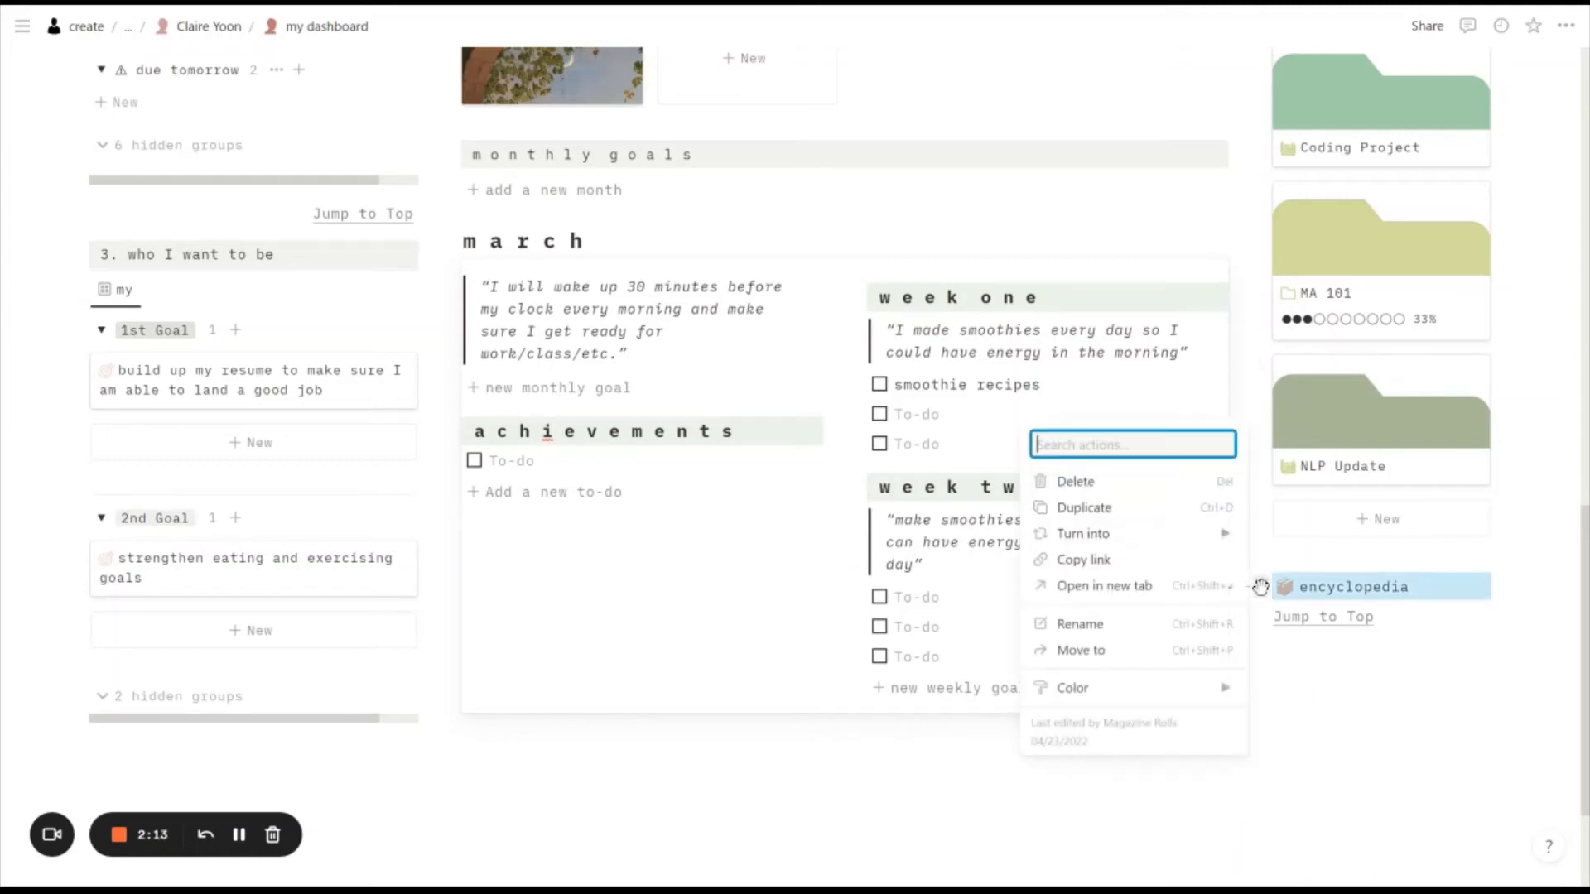
mouse_move(1118, 689)
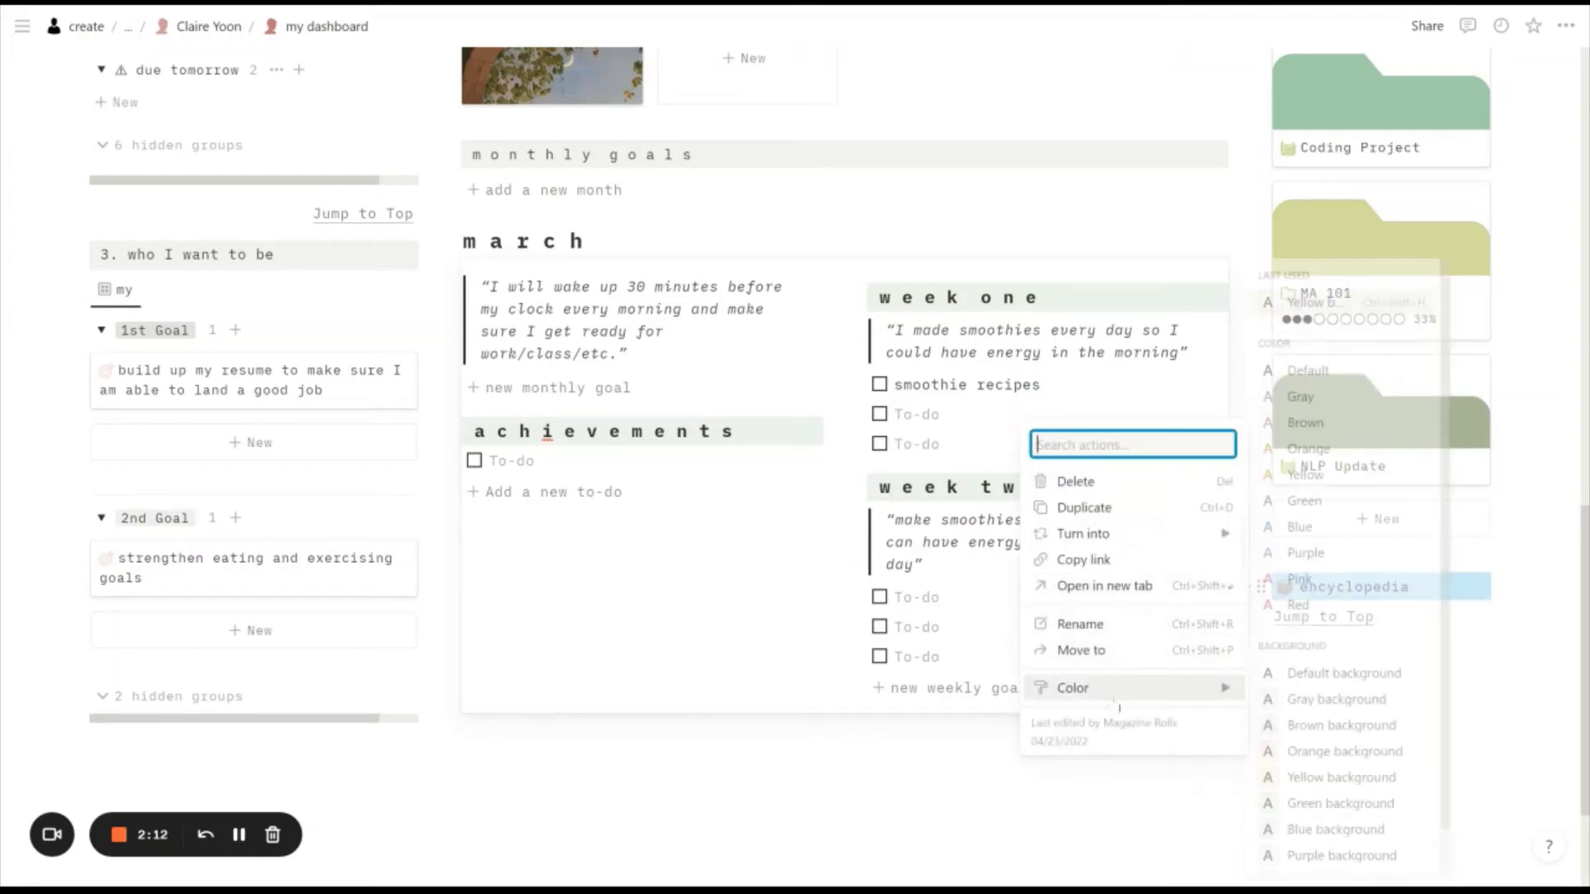
left_click(1109, 561)
scroll(1018, 807, "down", 2)
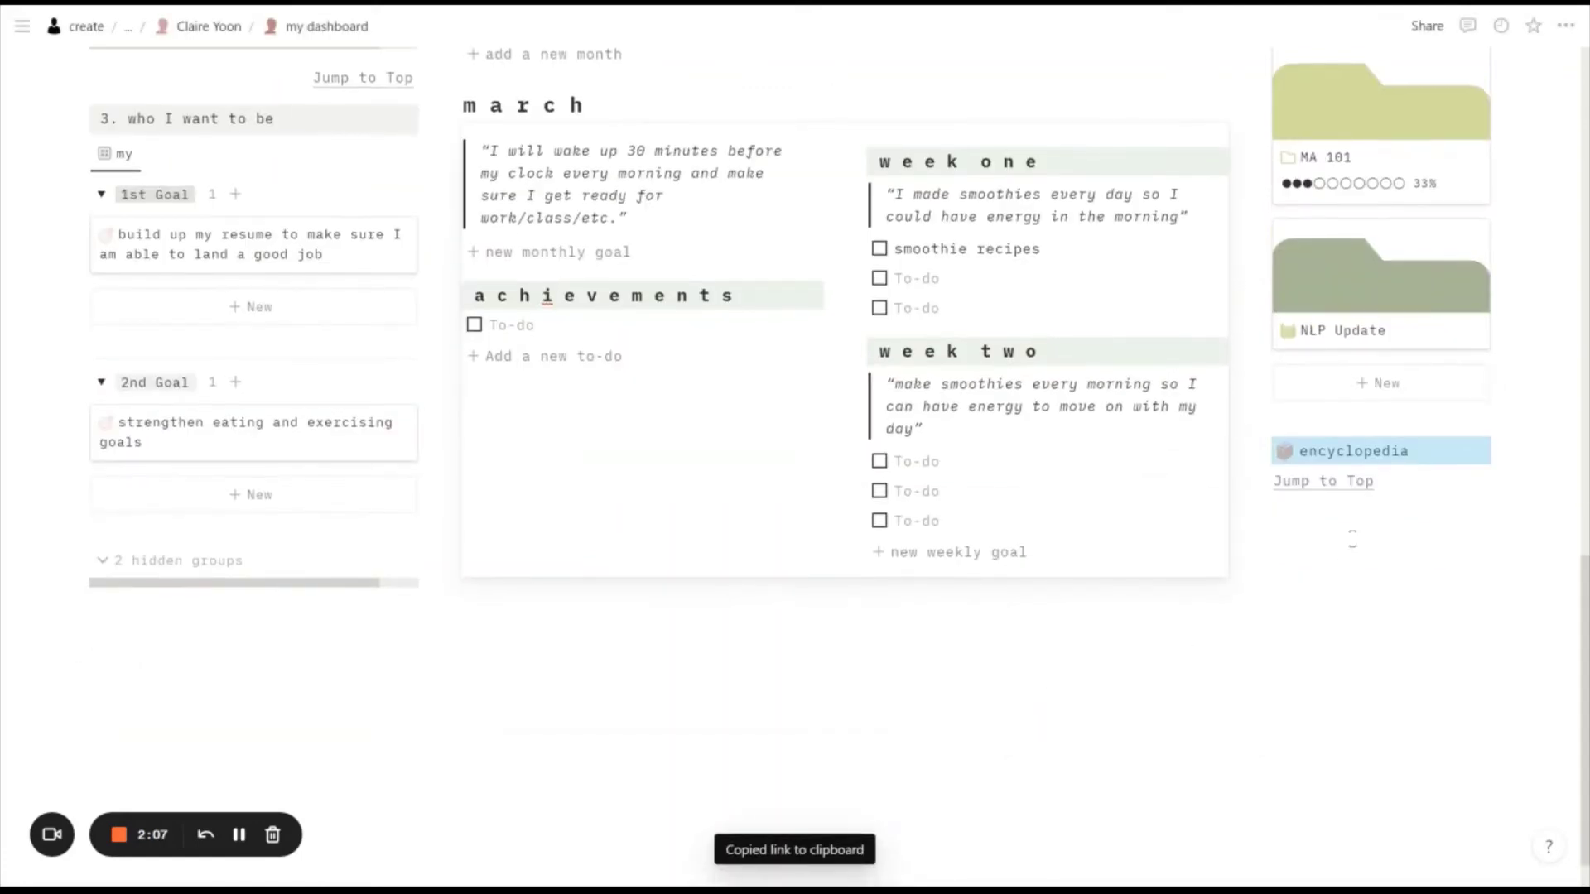
left_click(1374, 480)
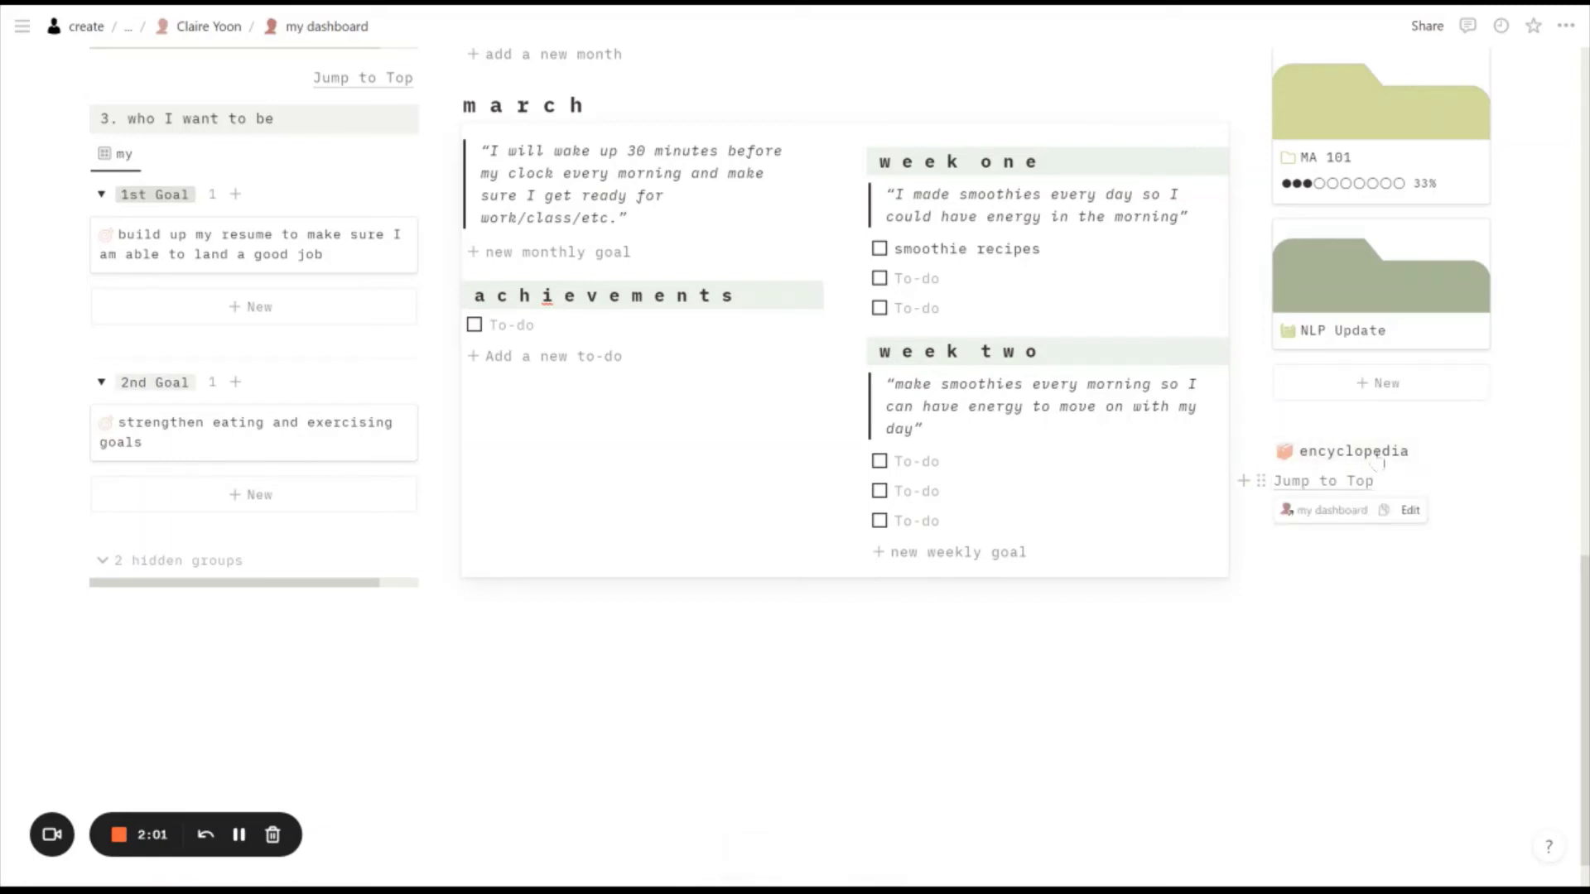
Copy a link to the 'week two' heading block in the monthly goals.
scroll(1308, 464, "up", 3)
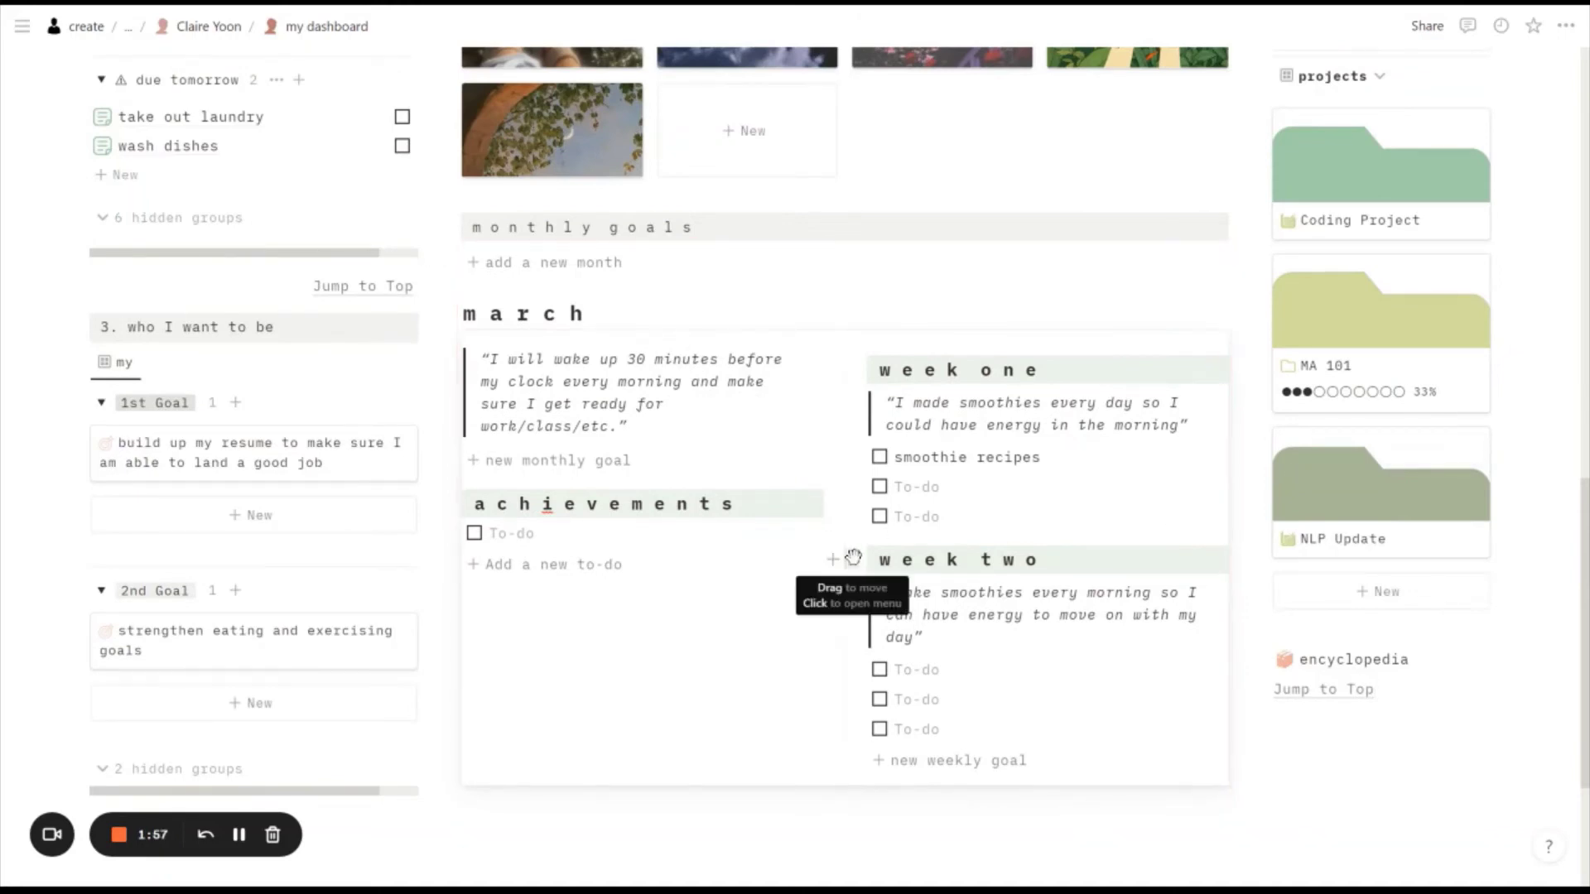
left_click(853, 559)
mouse_move(779, 500)
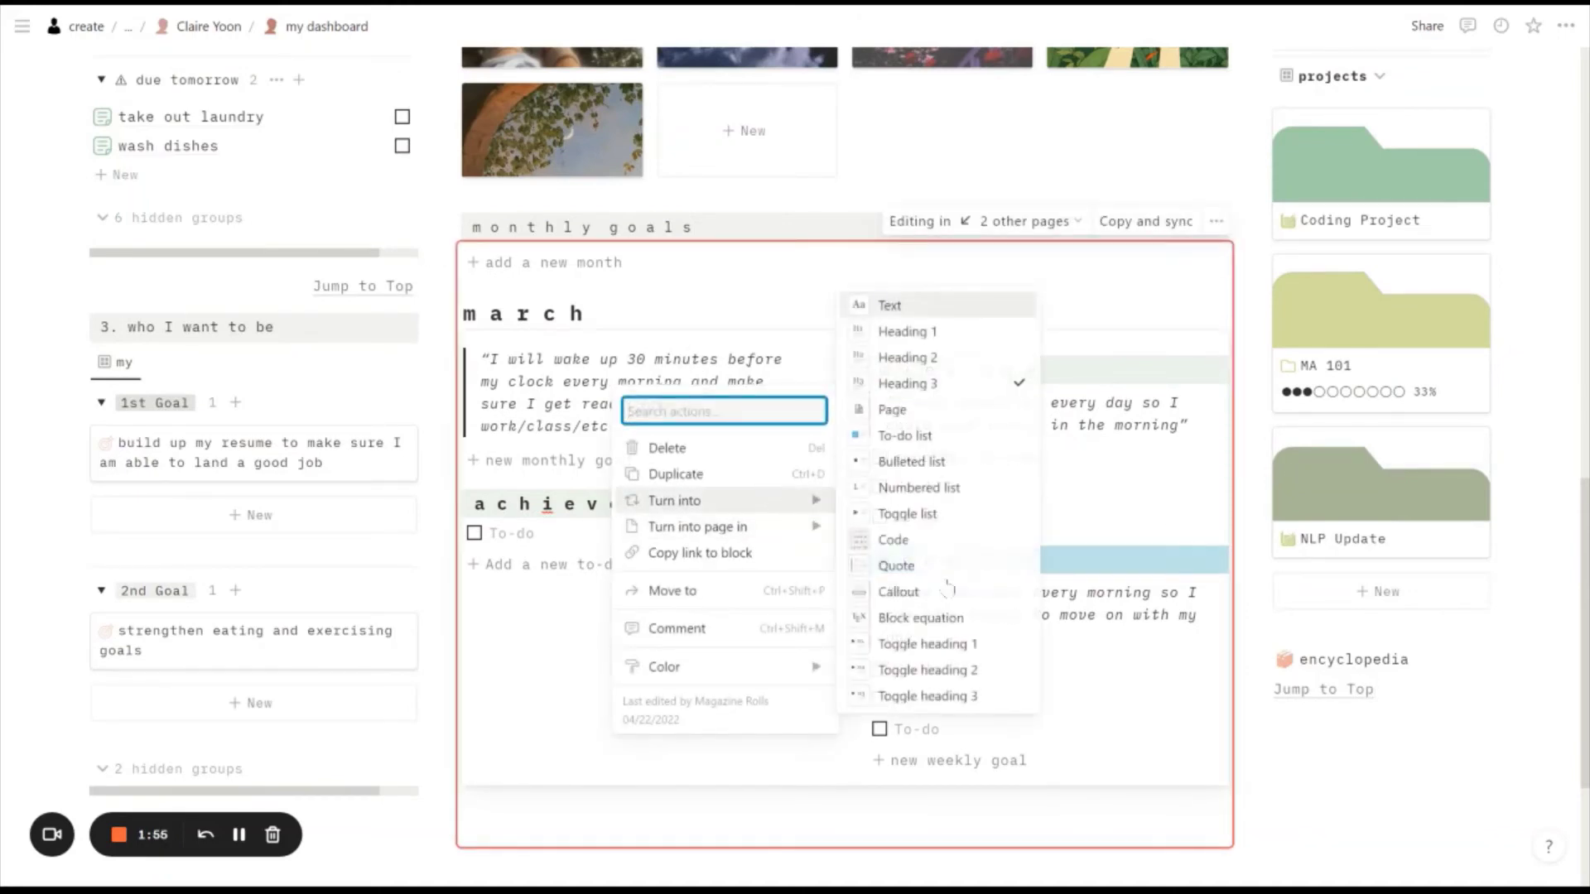
left_click(699, 553)
scroll(773, 580, "down", 3)
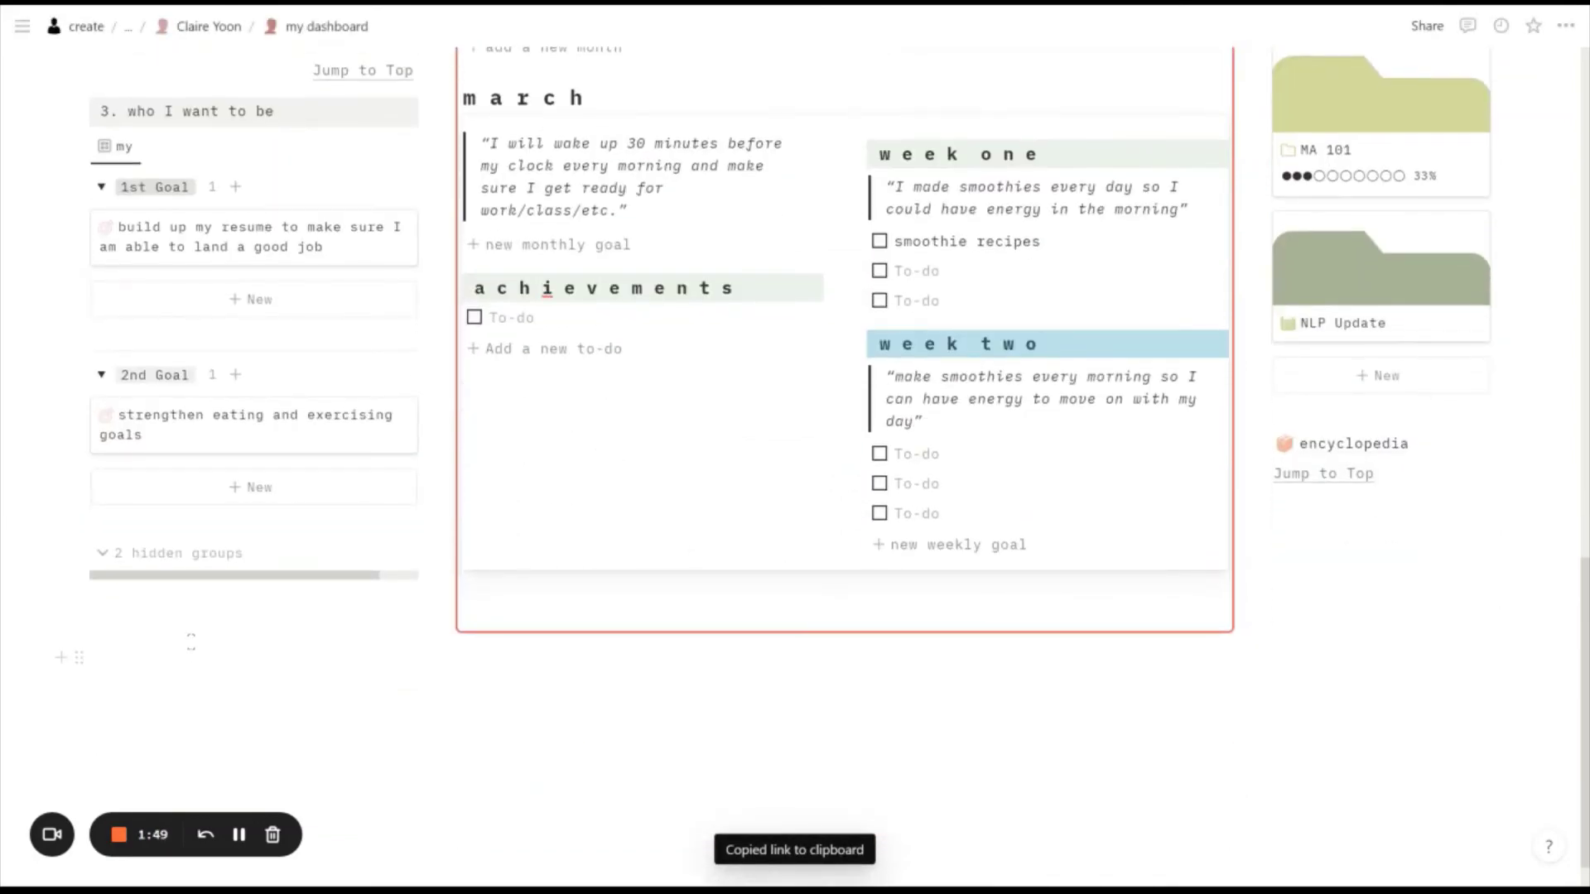
Write 'Jump to Bottom' on a new line under the left column and link it to the copied week two block.
key("Escape")
left_click(137, 657)
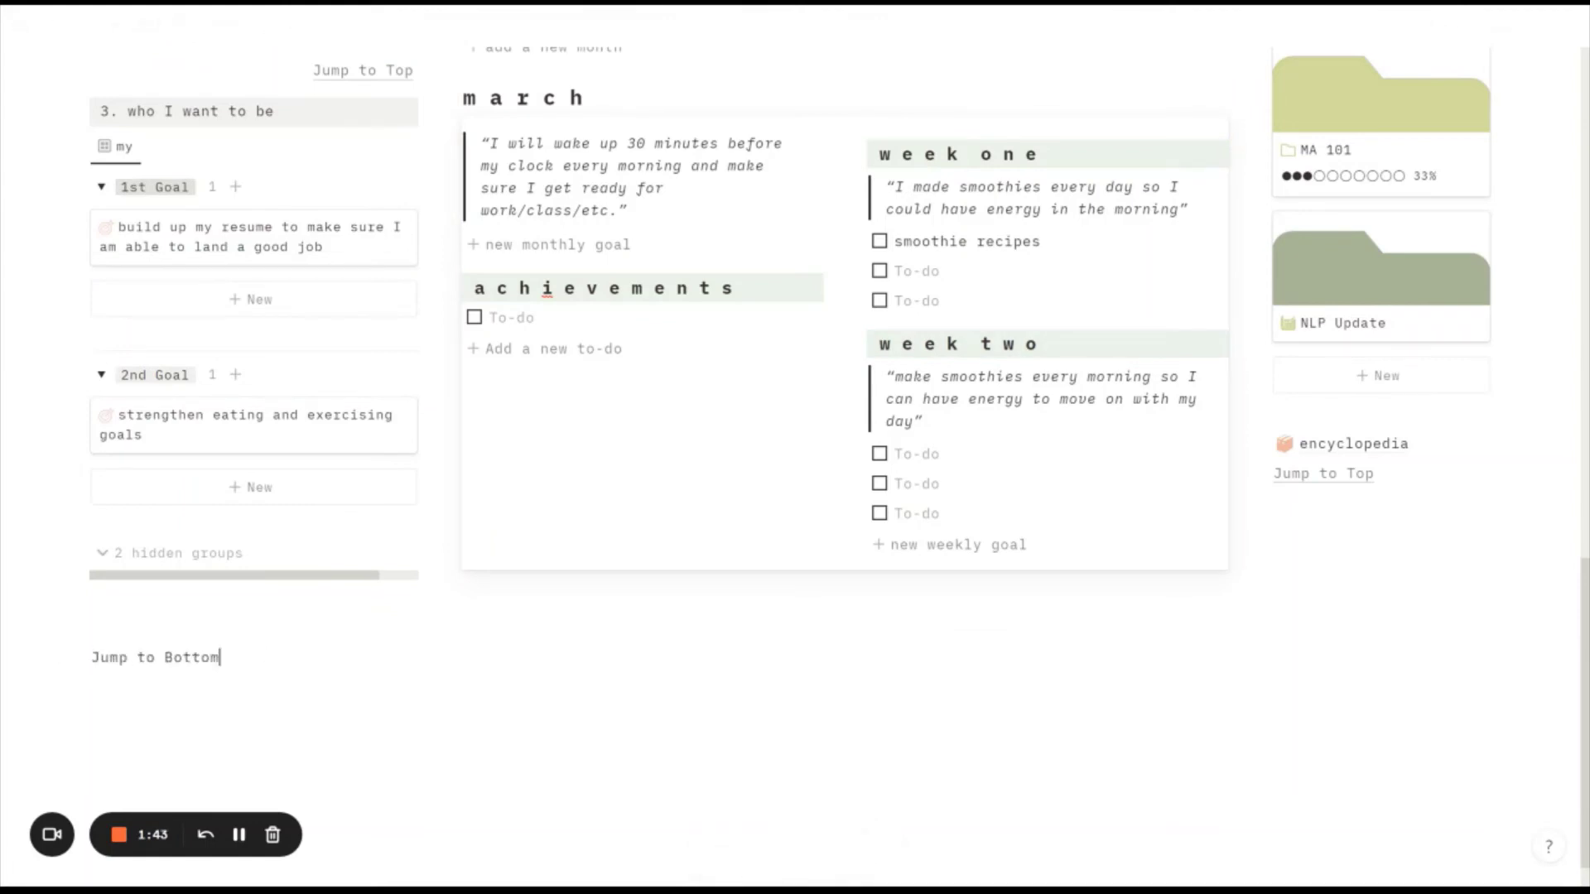
triple_click(137, 656)
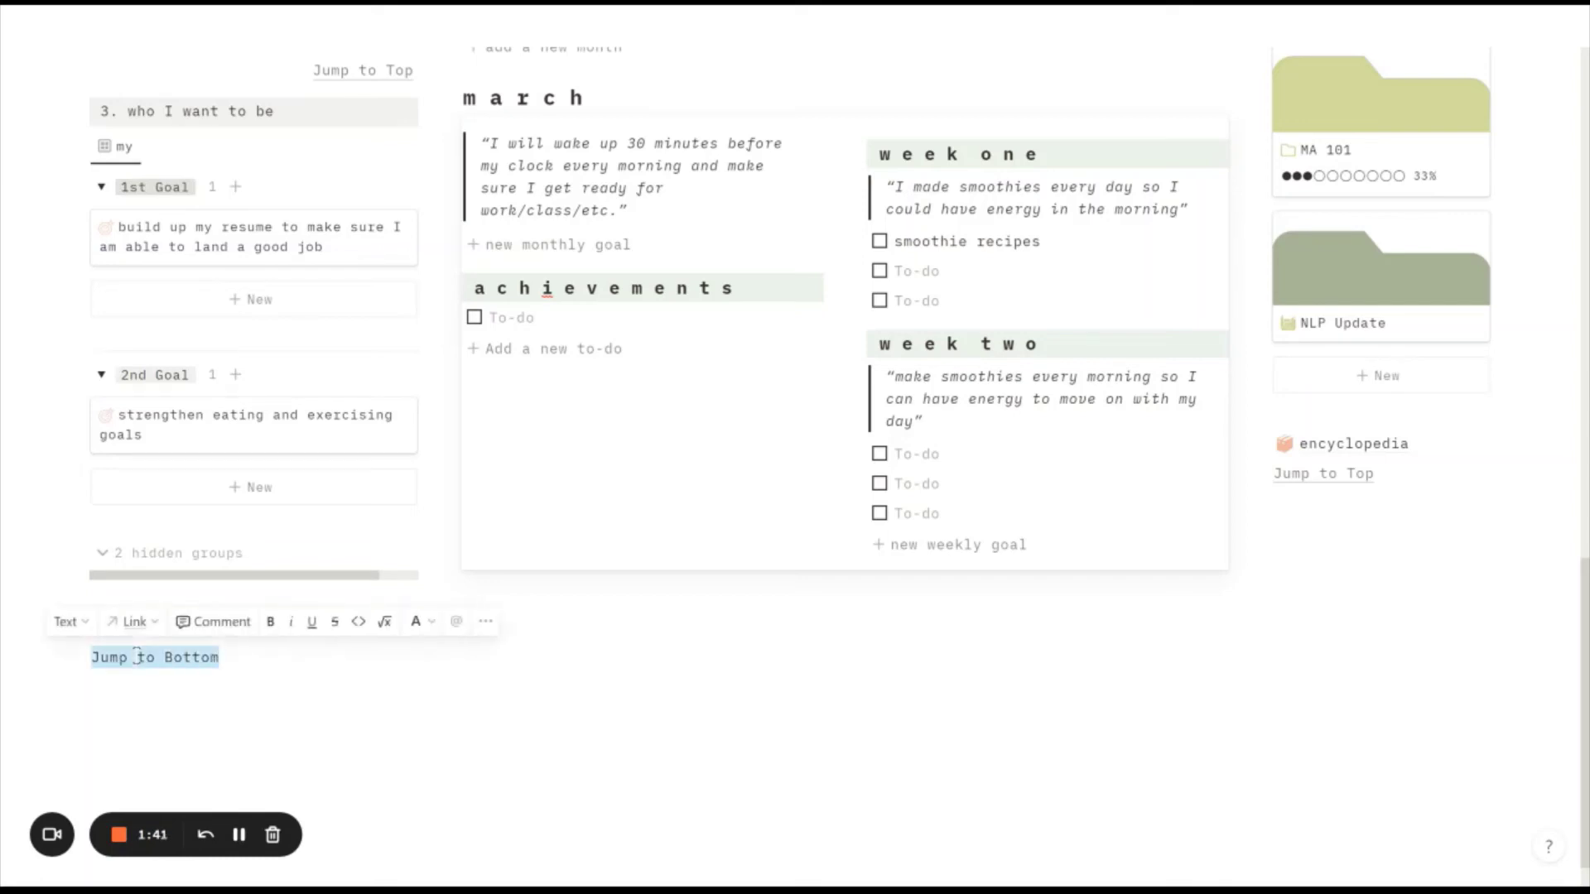
left_click(134, 622)
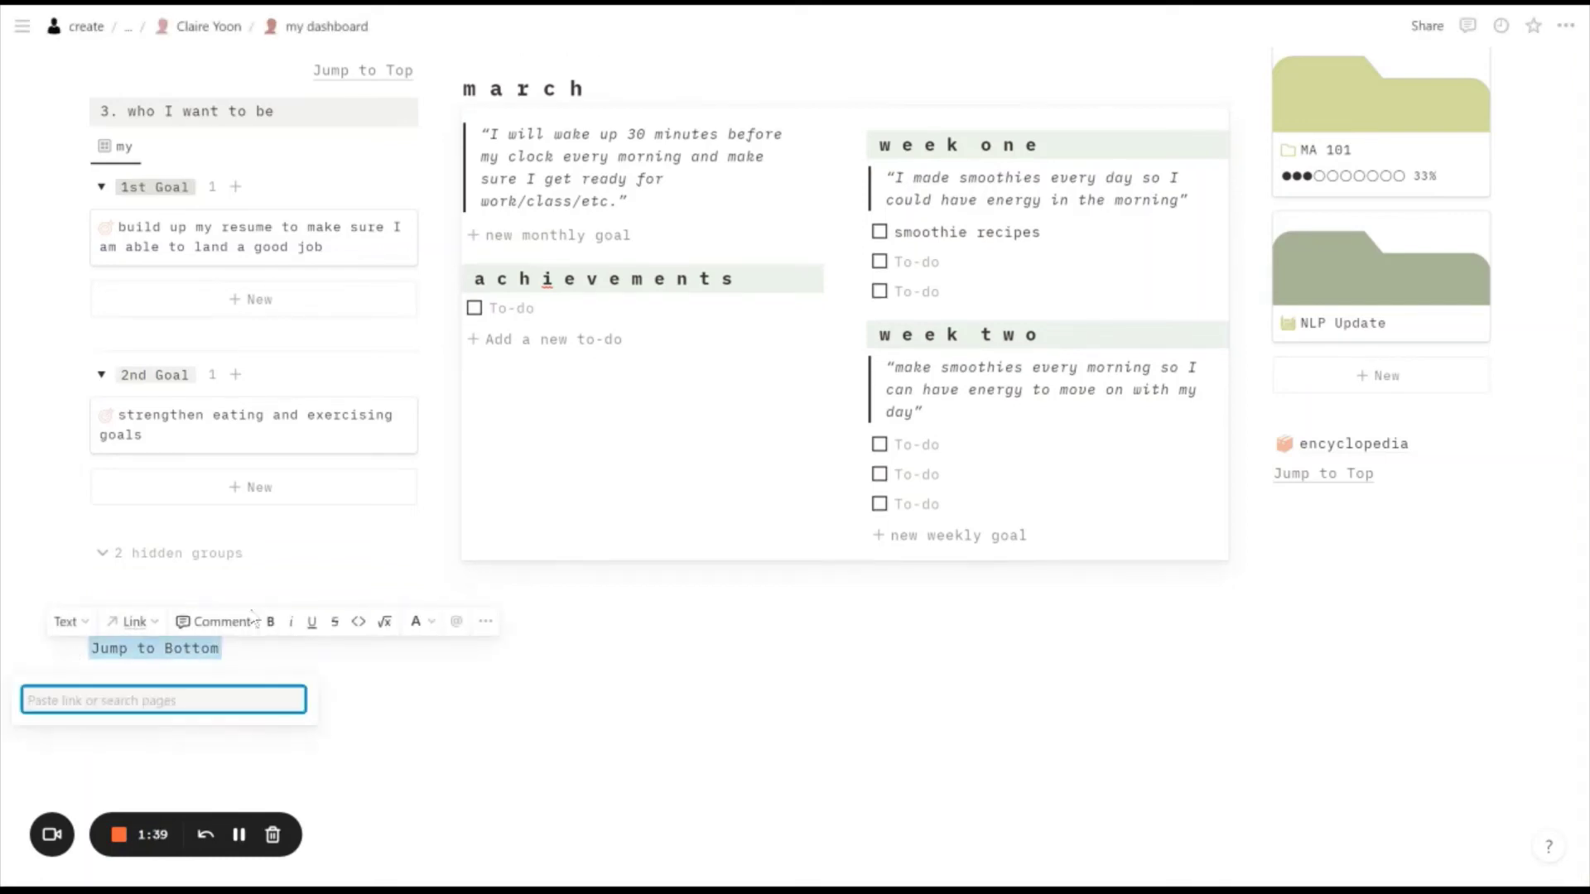
key("ctrl+v")
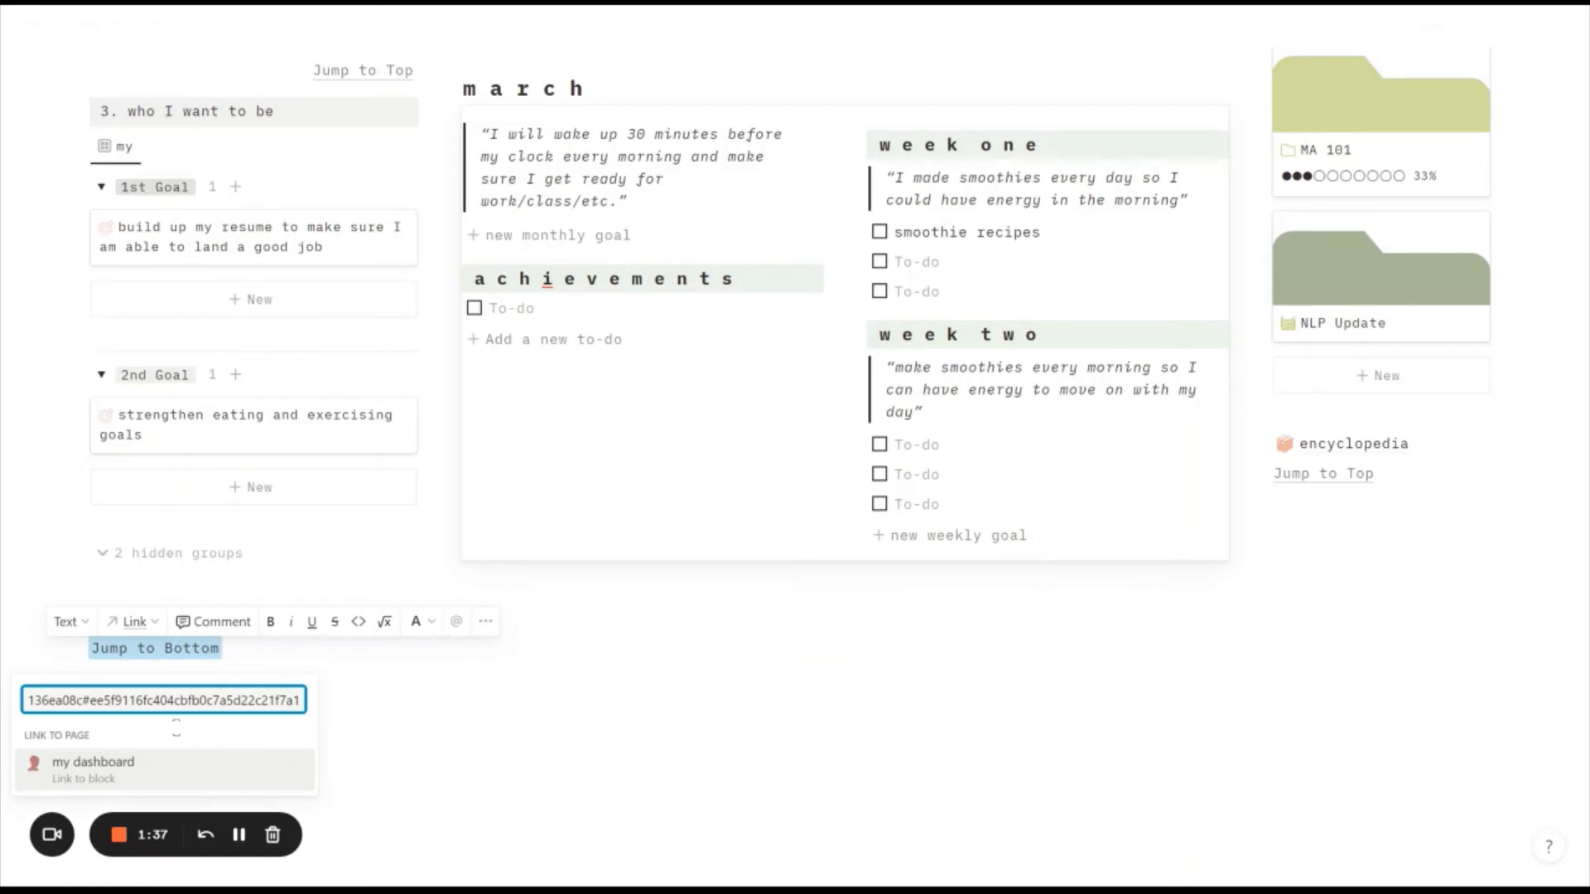
left_click(146, 779)
left_click(234, 678)
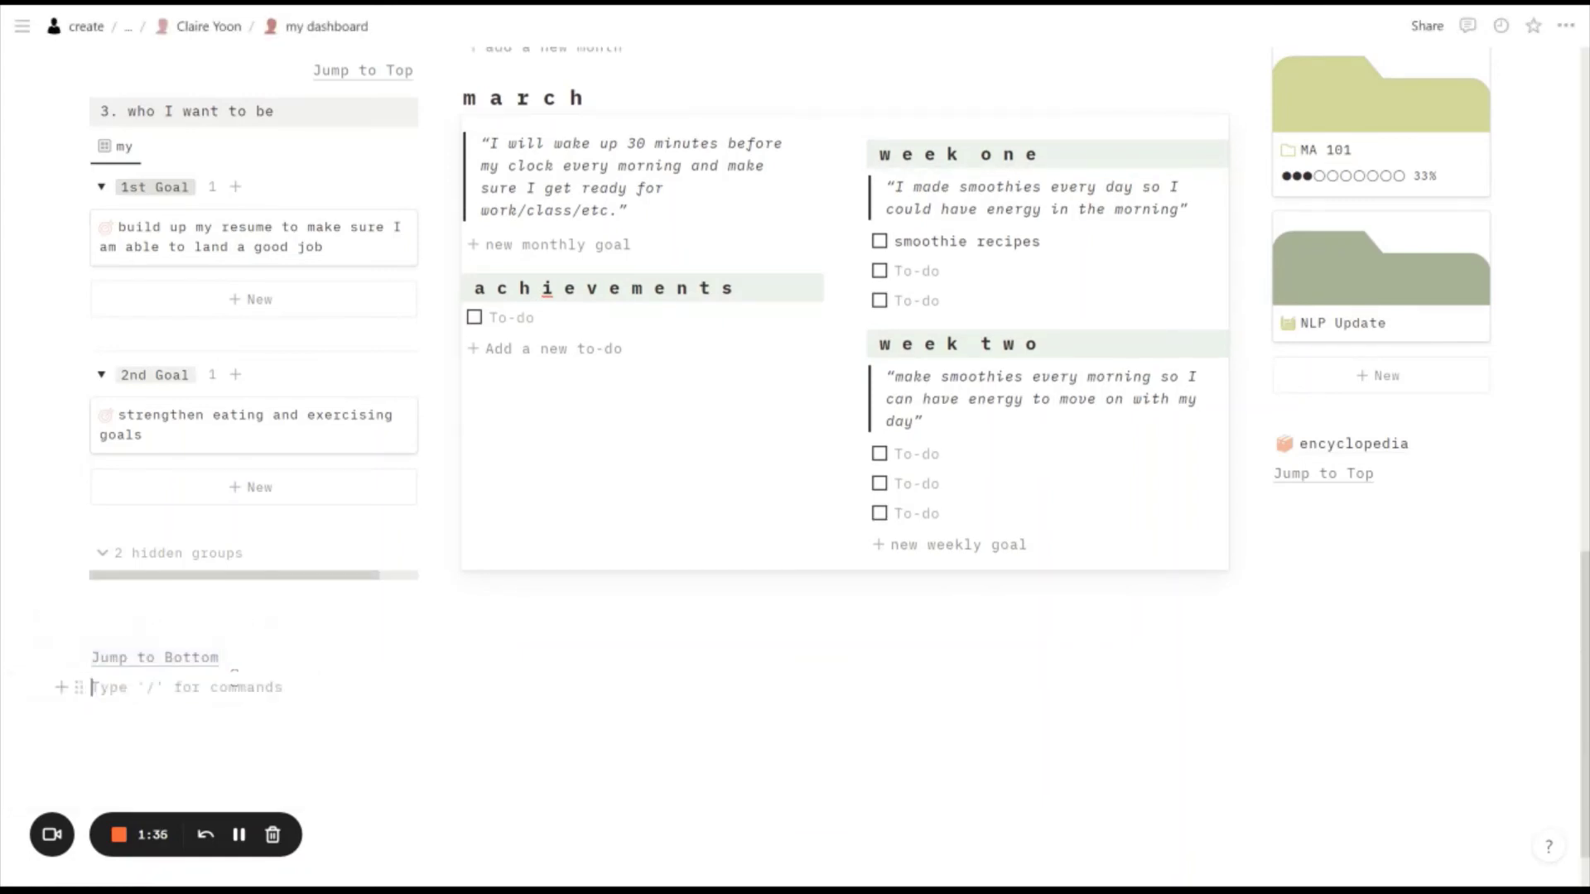
Drag the 'Jump to Bottom' block into the right column, directly below the clock widget.
left_click_drag(80, 658, 1082, 367)
left_click_drag(1214, 409, 1273, 413)
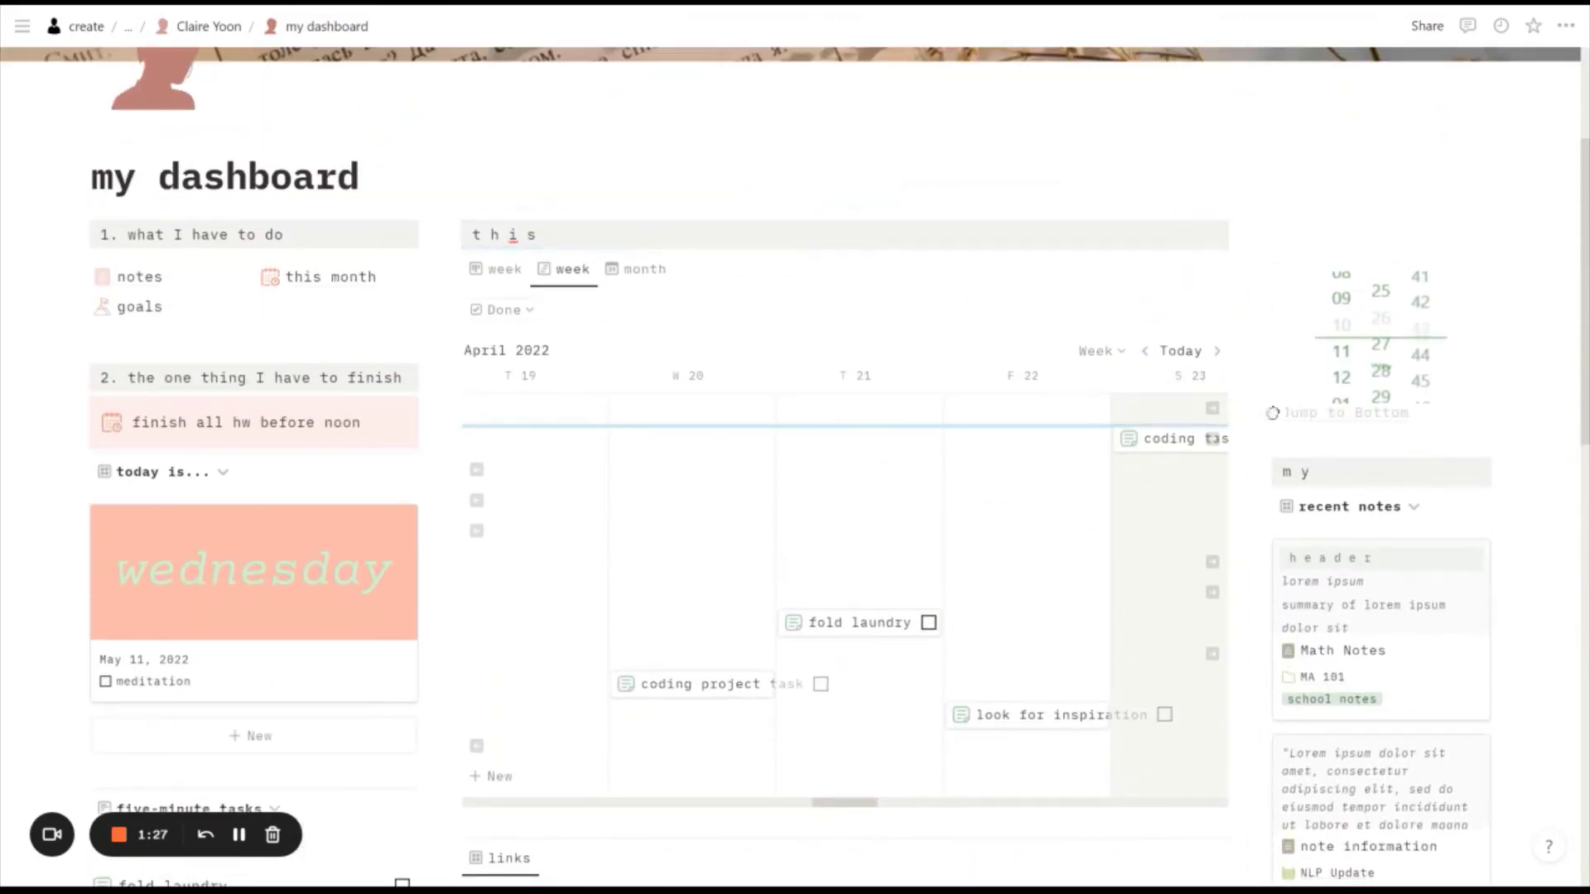
left_click_drag(1418, 448, 1389, 454)
left_click(1402, 471)
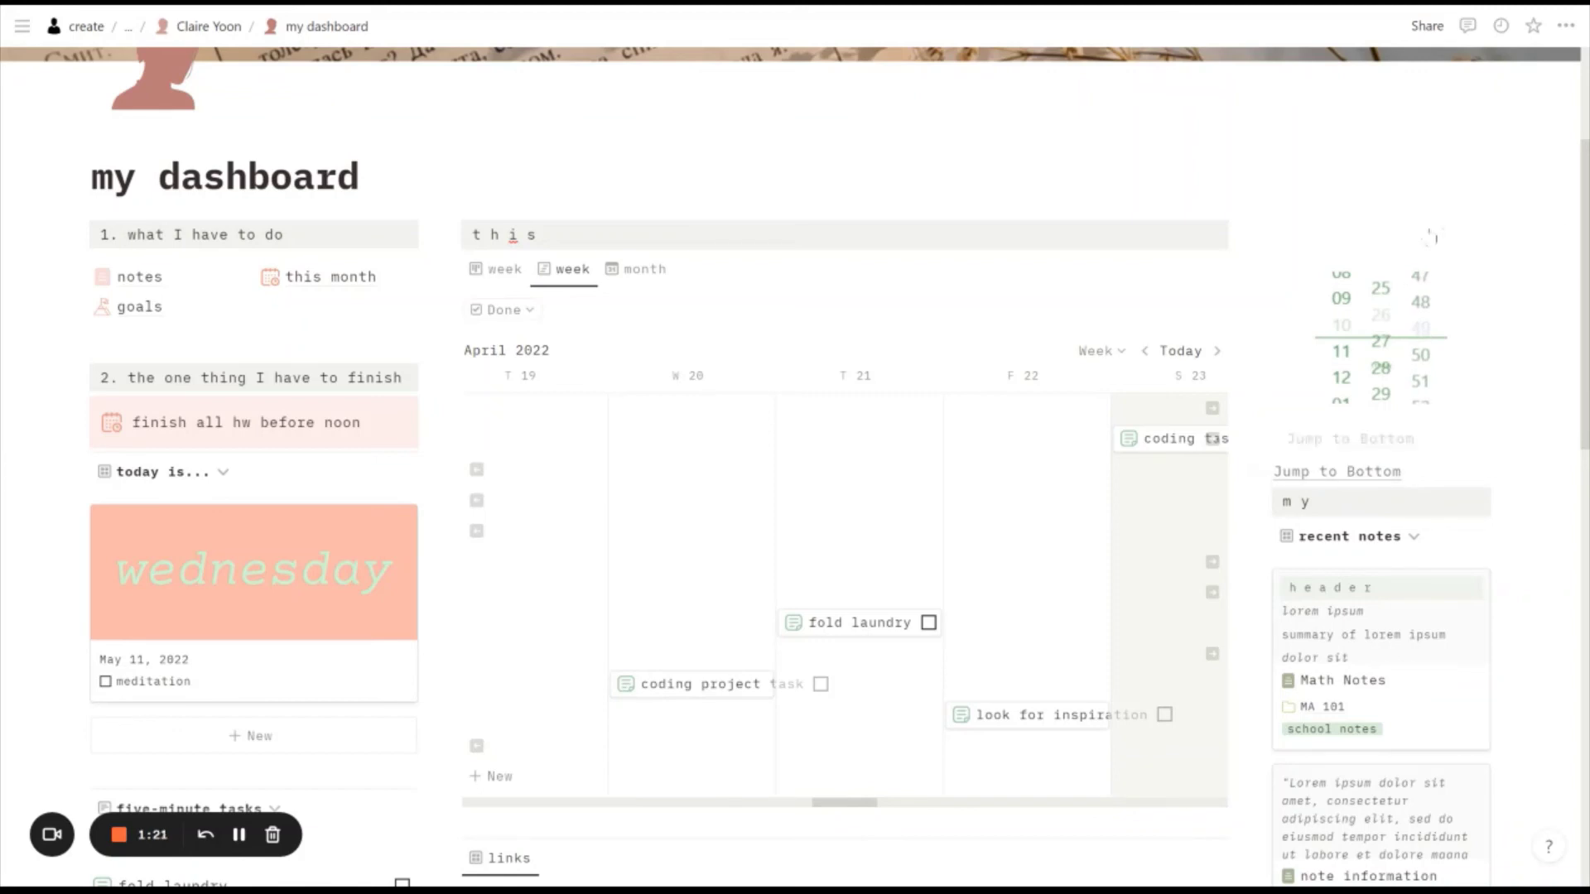
left_click_drag(1397, 240, 1402, 236)
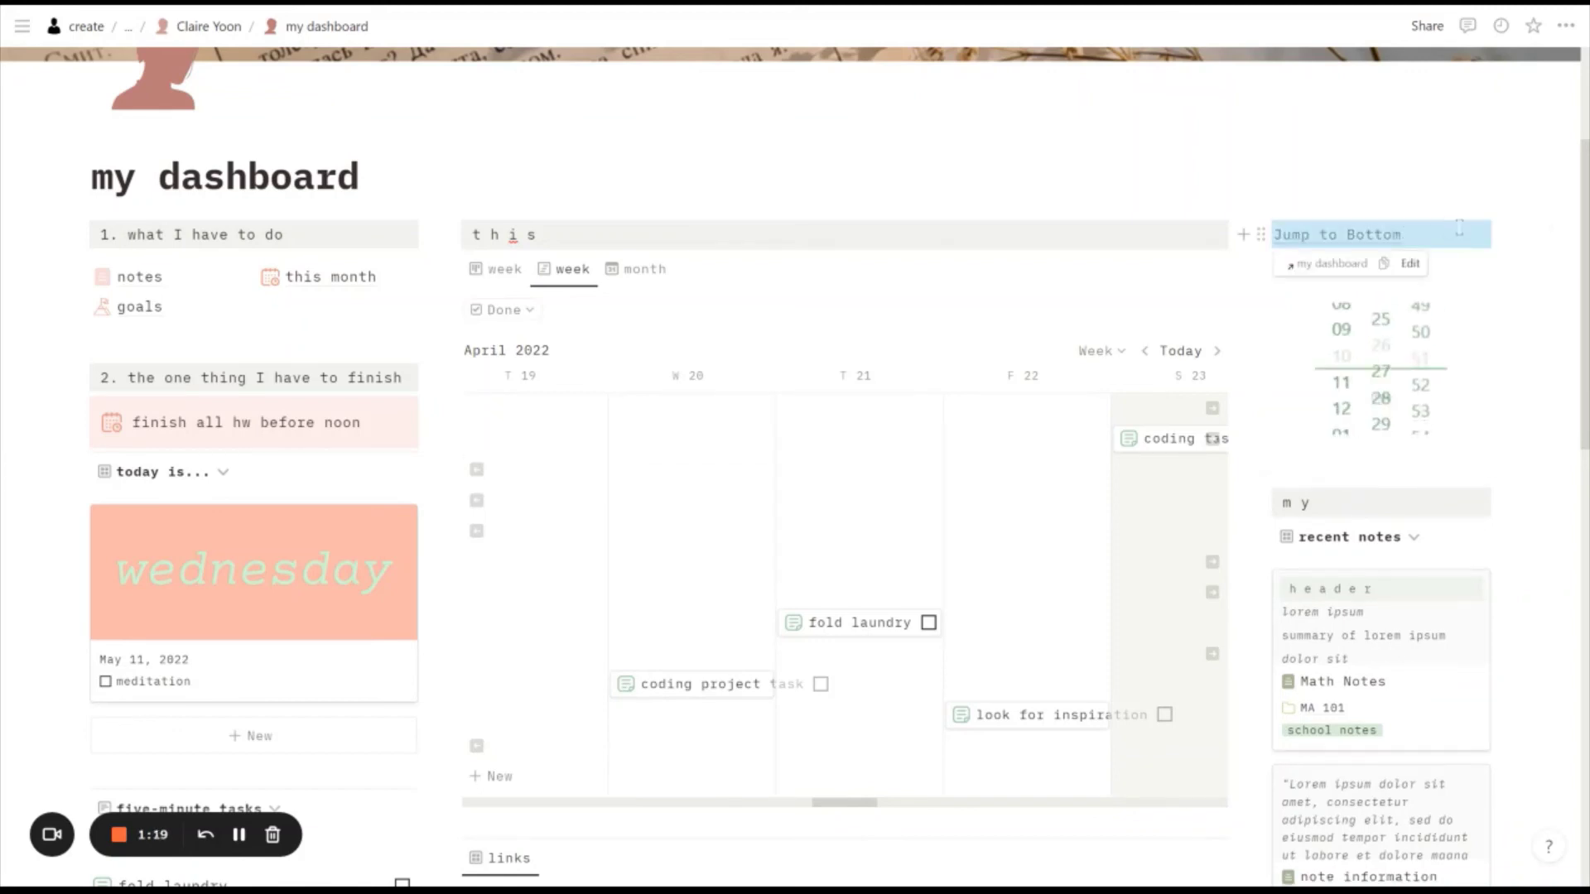
left_click(1459, 228)
scroll(1459, 227, "down", 2)
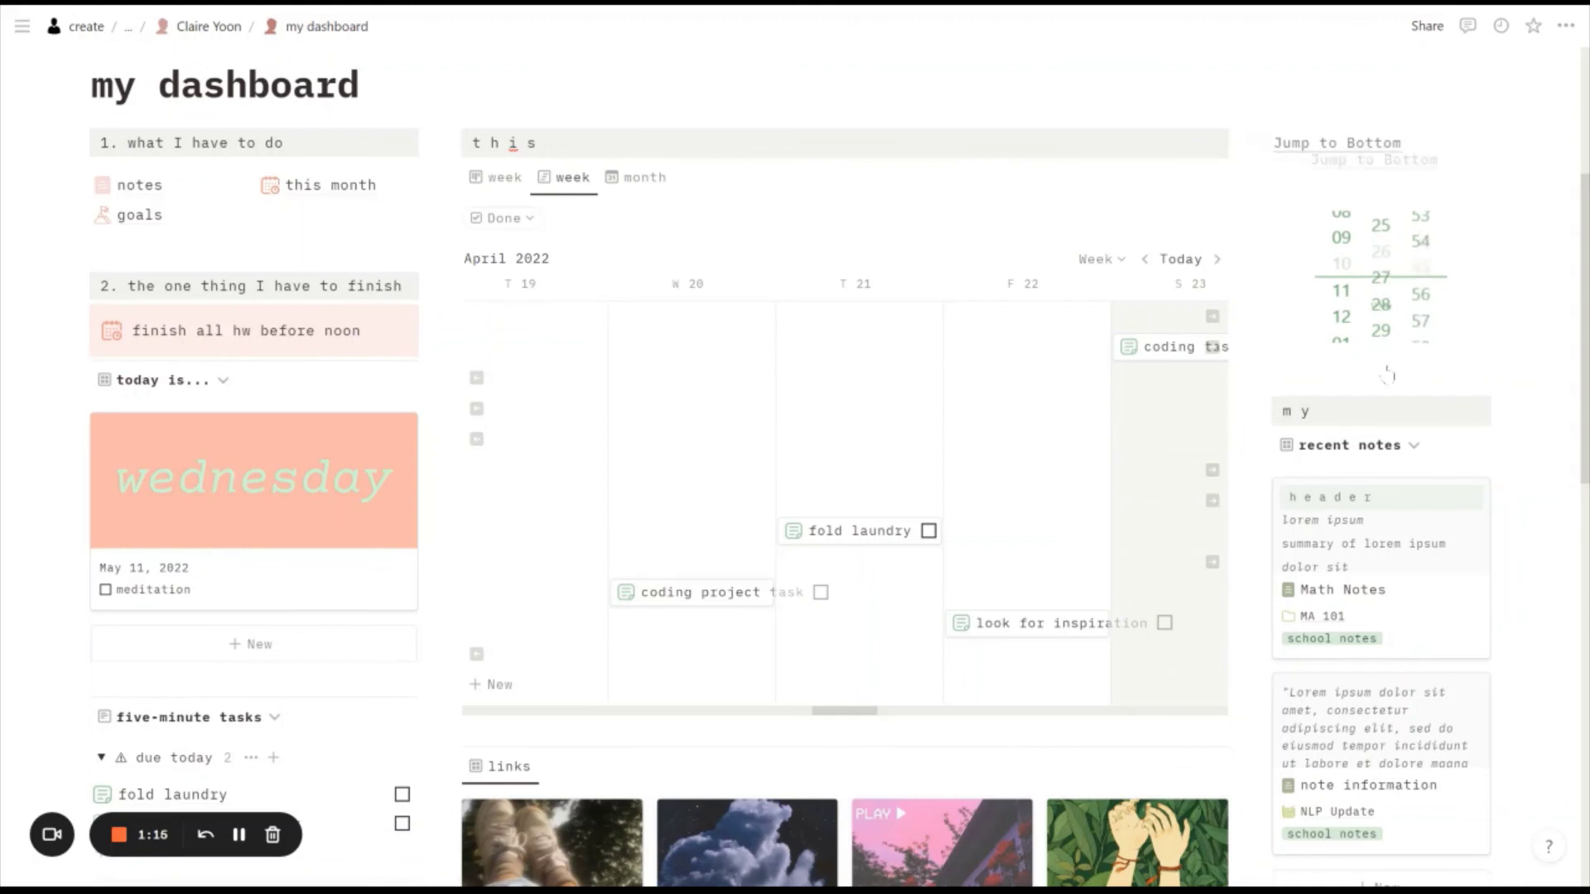
left_click_drag(1387, 375, 1348, 390)
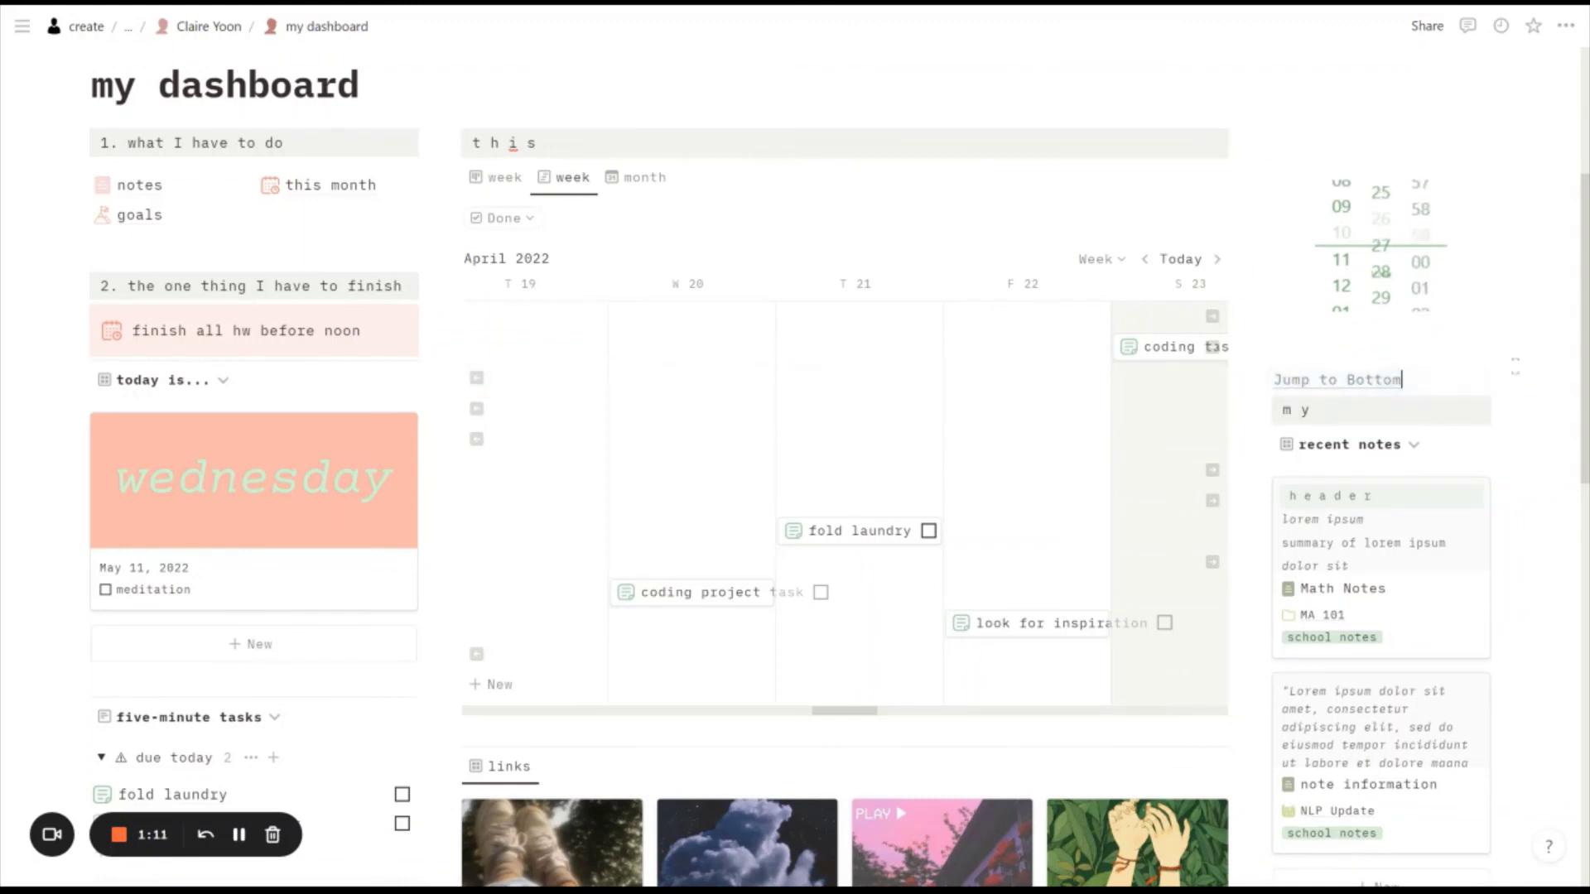
scroll(1515, 364, "down", 3)
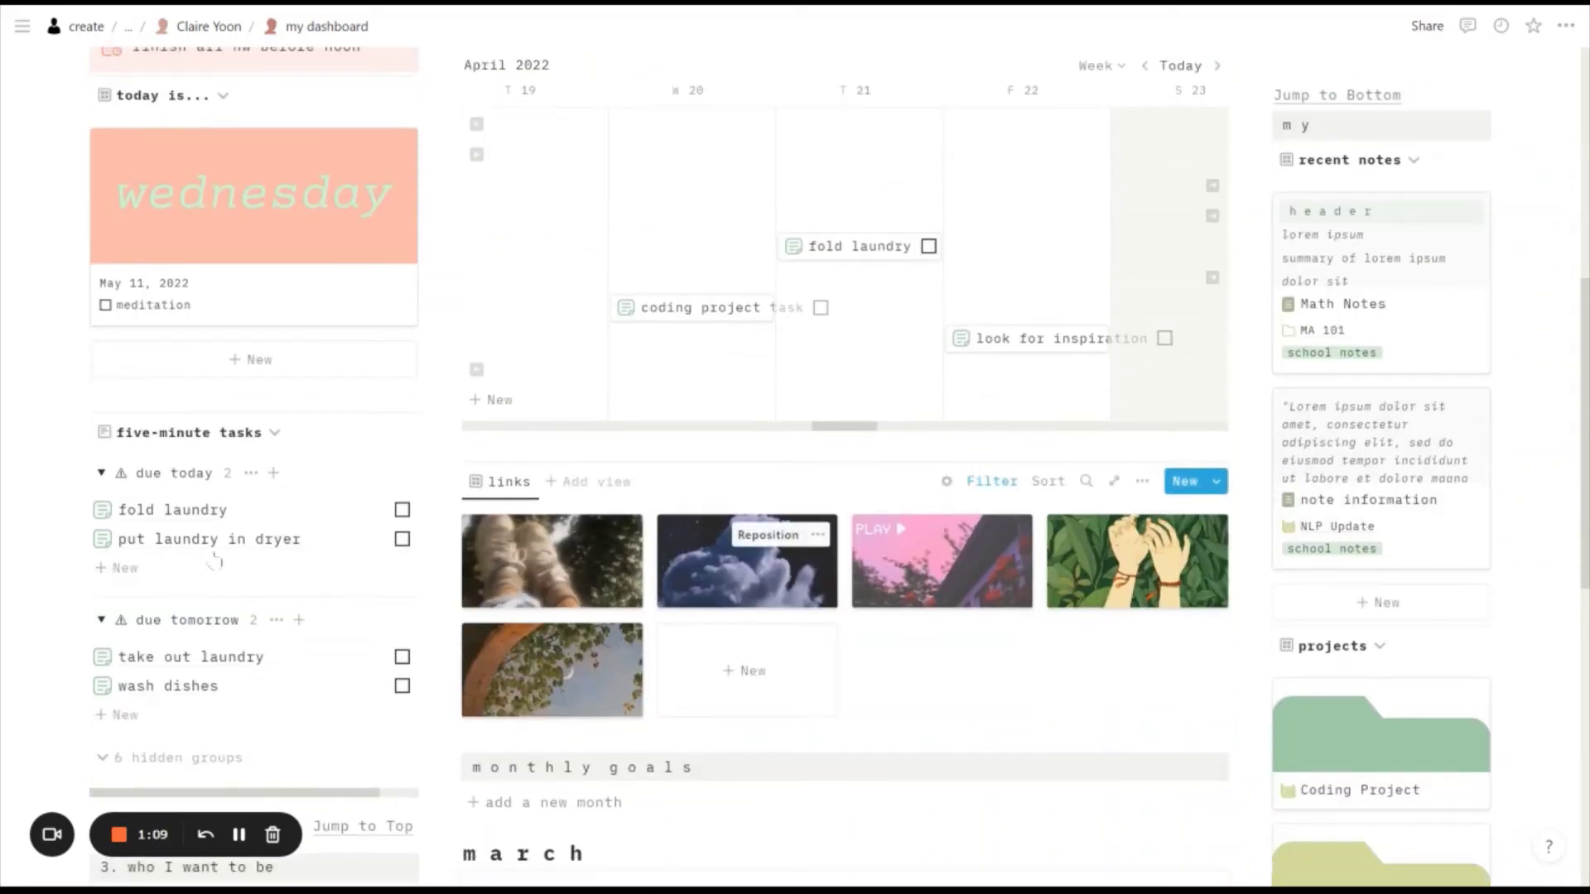
scroll(249, 538, "down", 4)
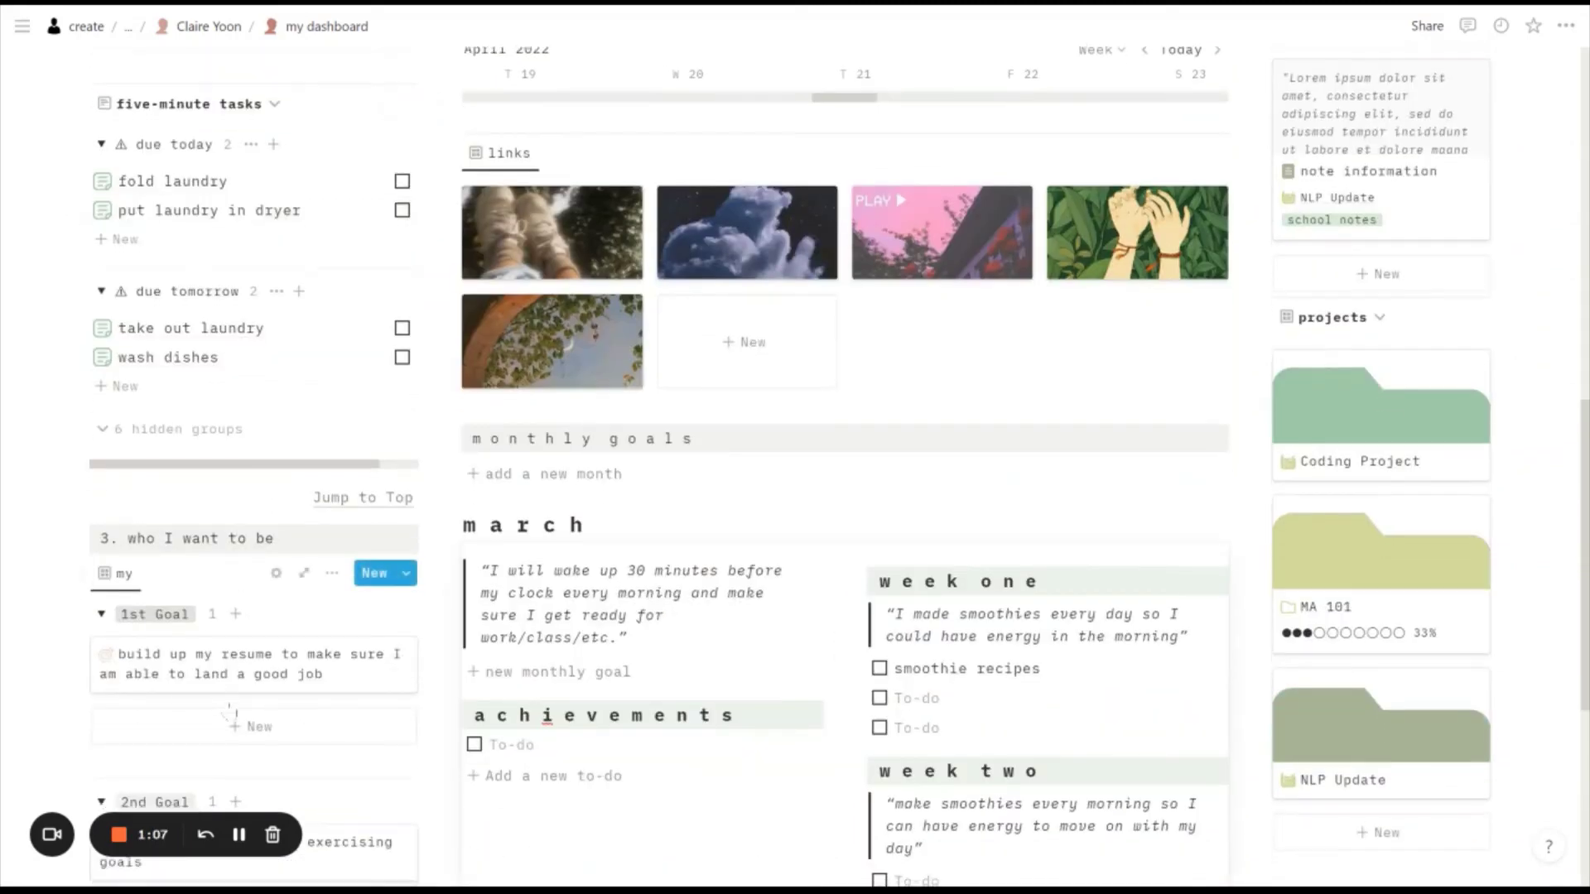
scroll(312, 468, "down", 1)
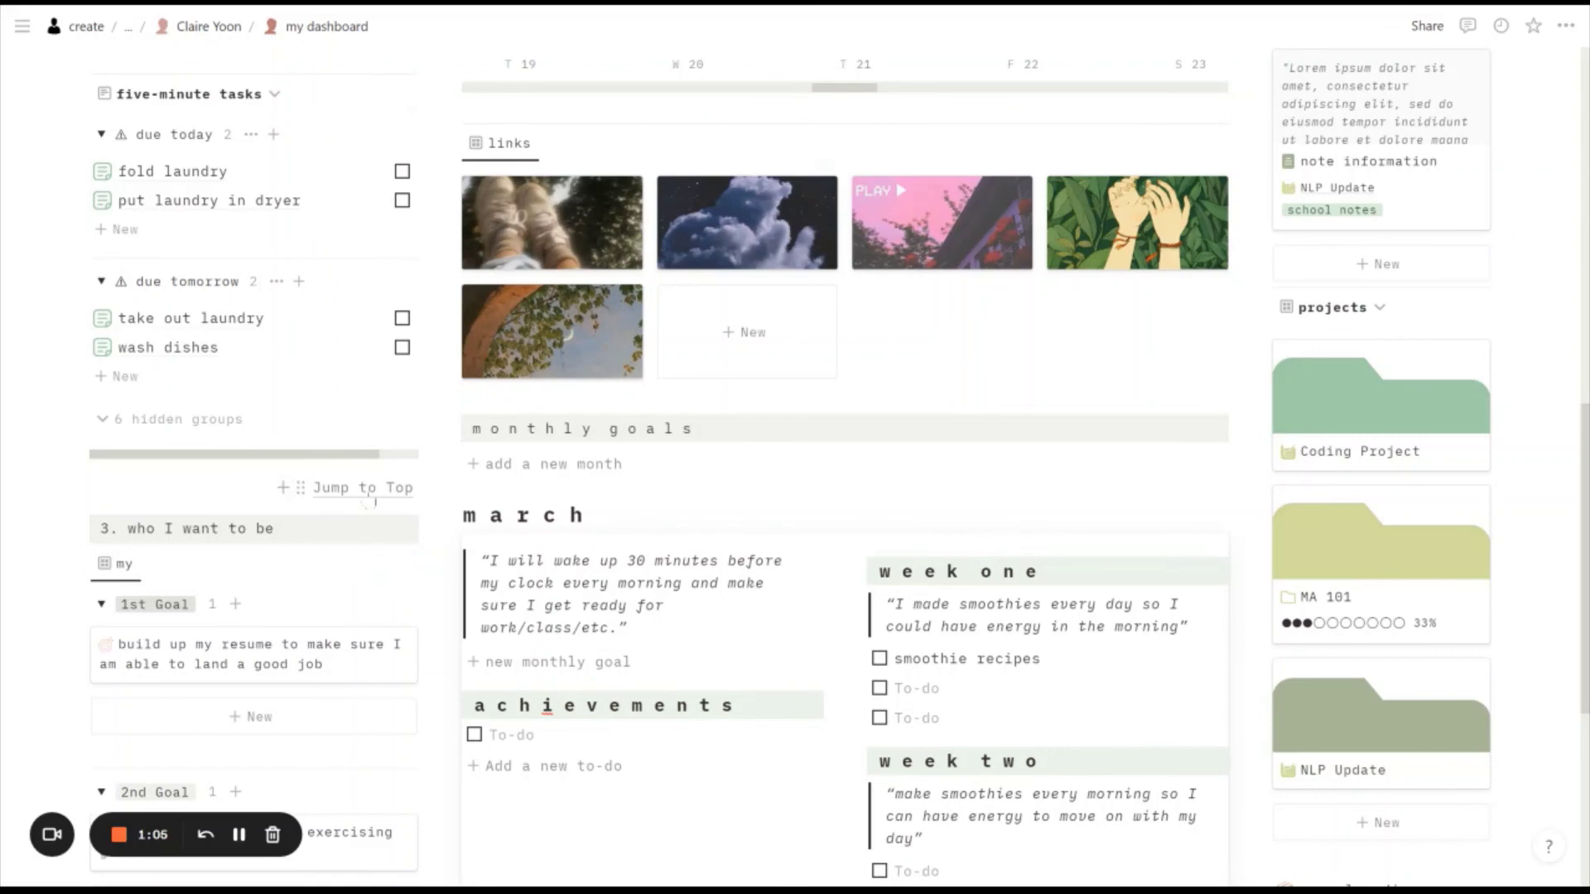
scroll(975, 603, "down", 3)
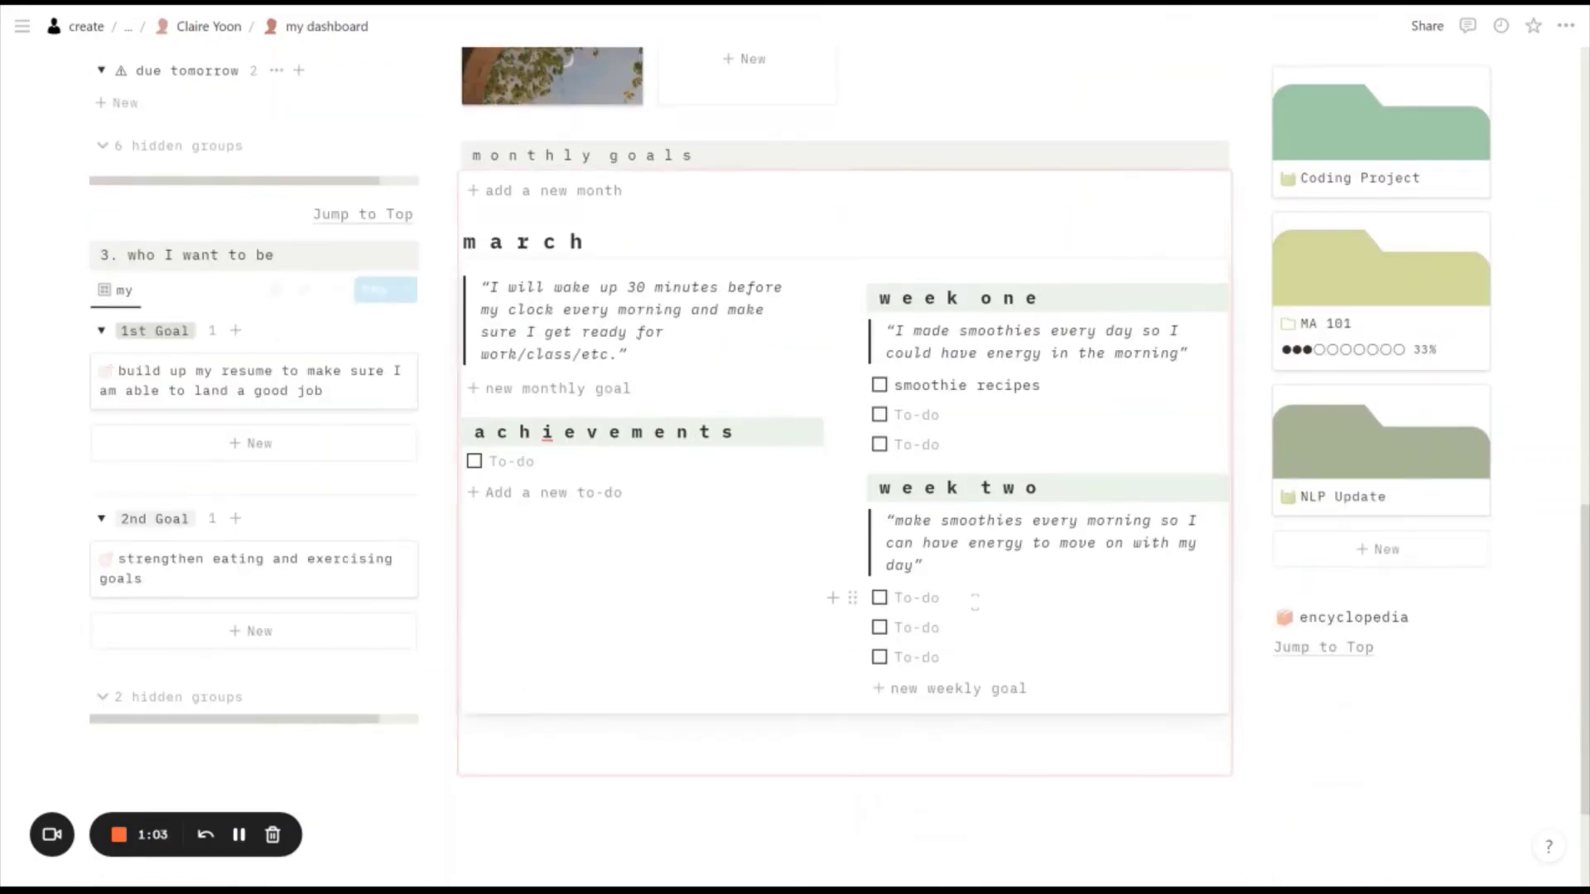
left_click(1330, 653)
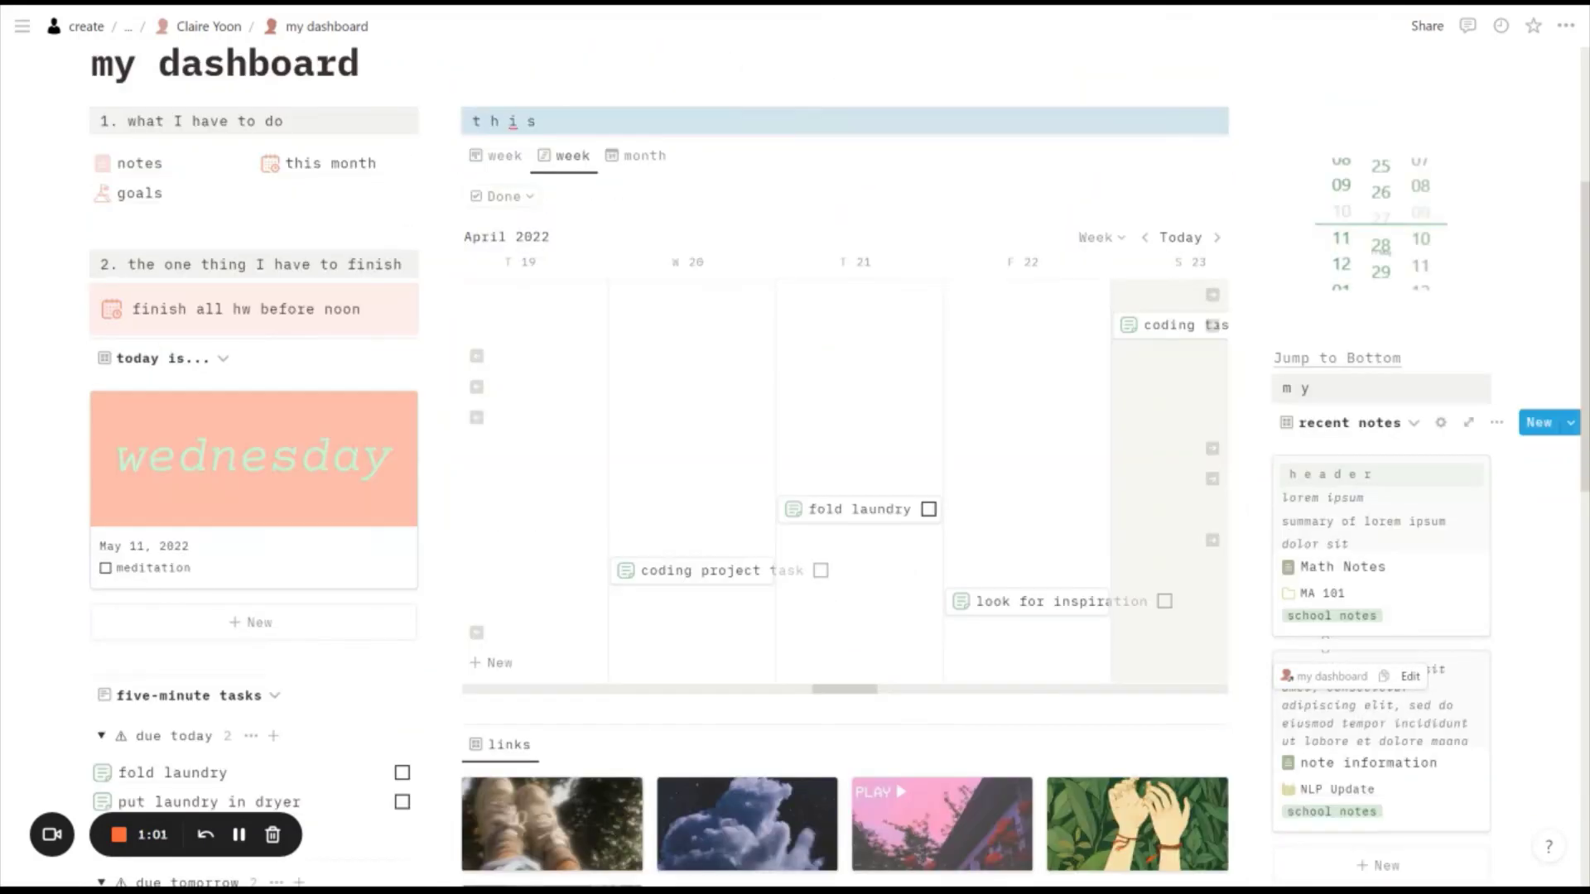
left_click(1292, 358)
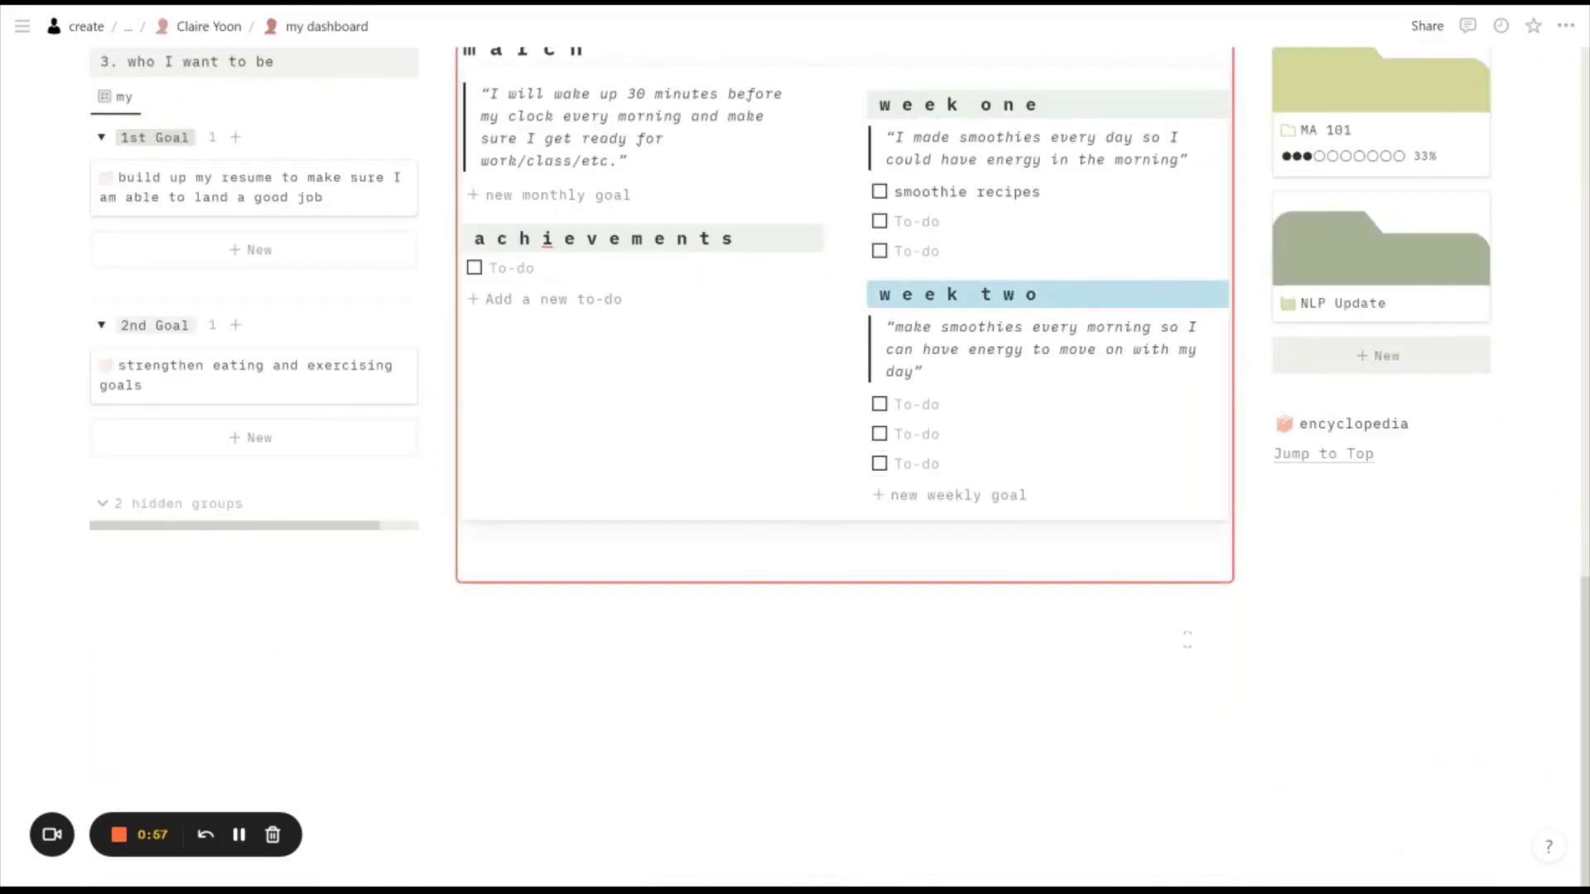
scroll(1187, 639, "up", 7)
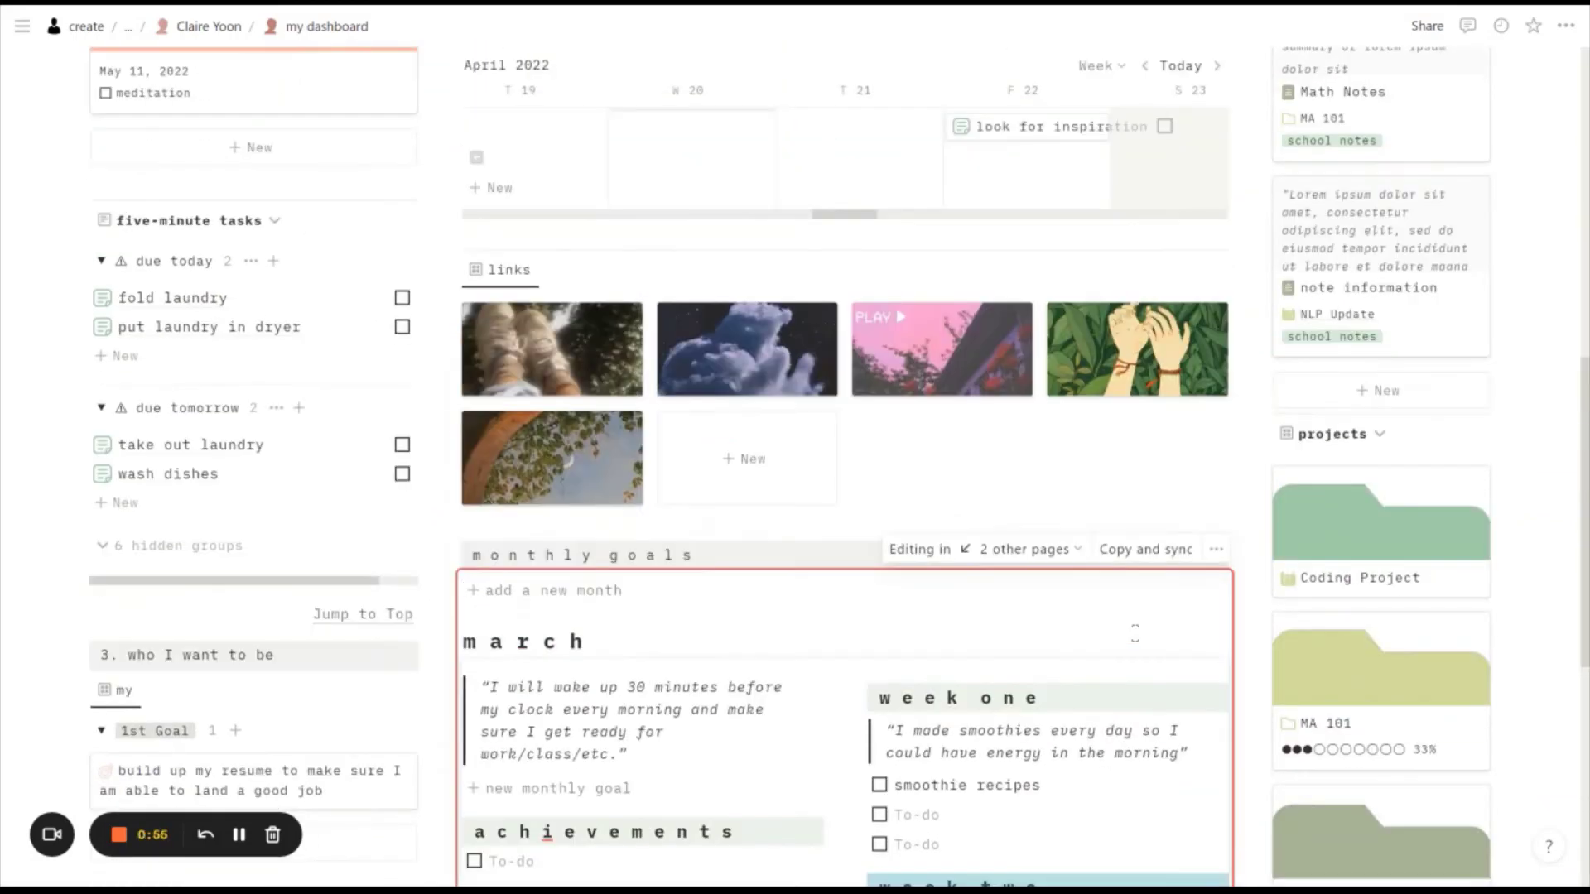
scroll(1134, 634, "up", 6)
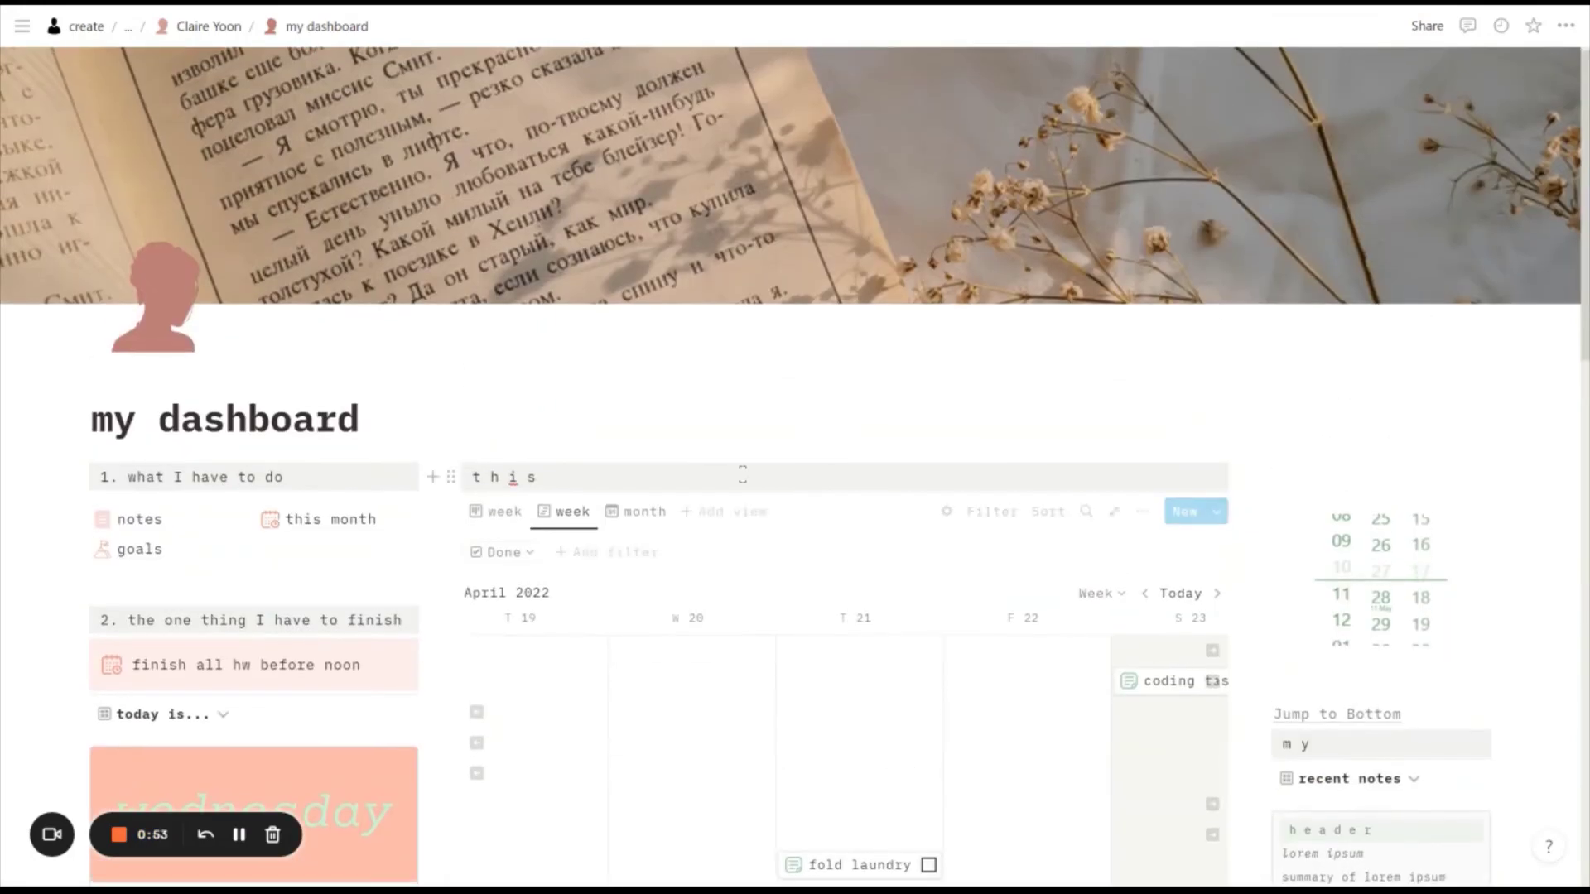